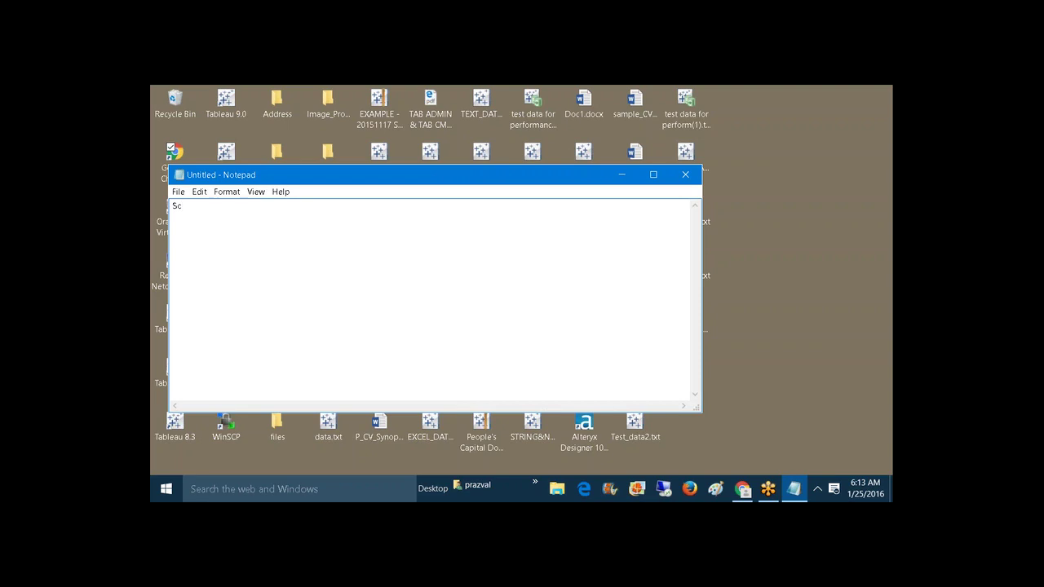
# - Write "Scenario:-" with "T.DESKTOP ENVIRONMENT" on the line below in the Notepad document, and minimize Notepad
pyautogui.write('enario:-')
pyautogui.press('Return')
pyautogui.write('T.DESKTOP ENVIRONMENT')
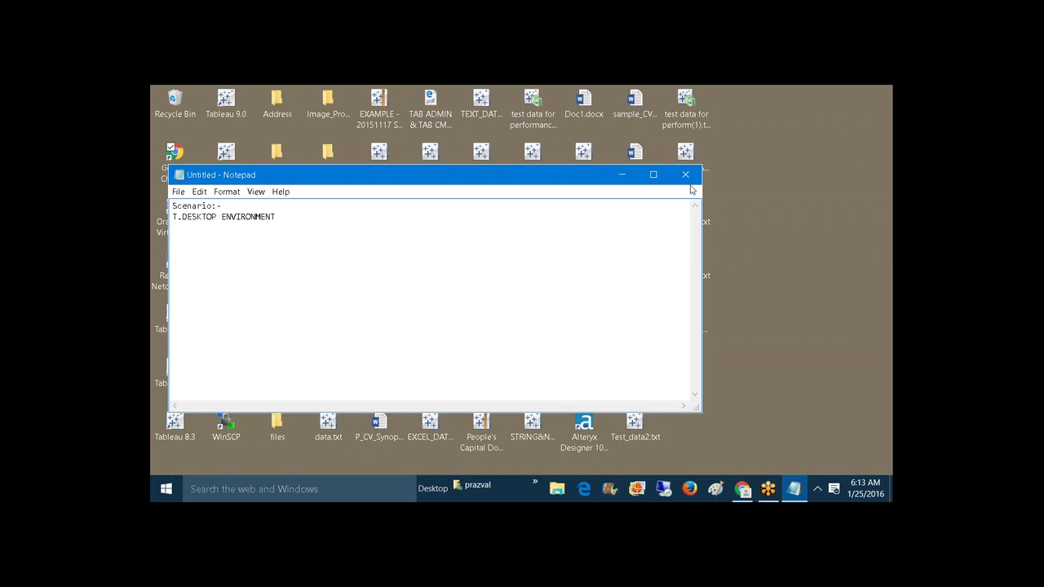
pyautogui.click(631, 178)
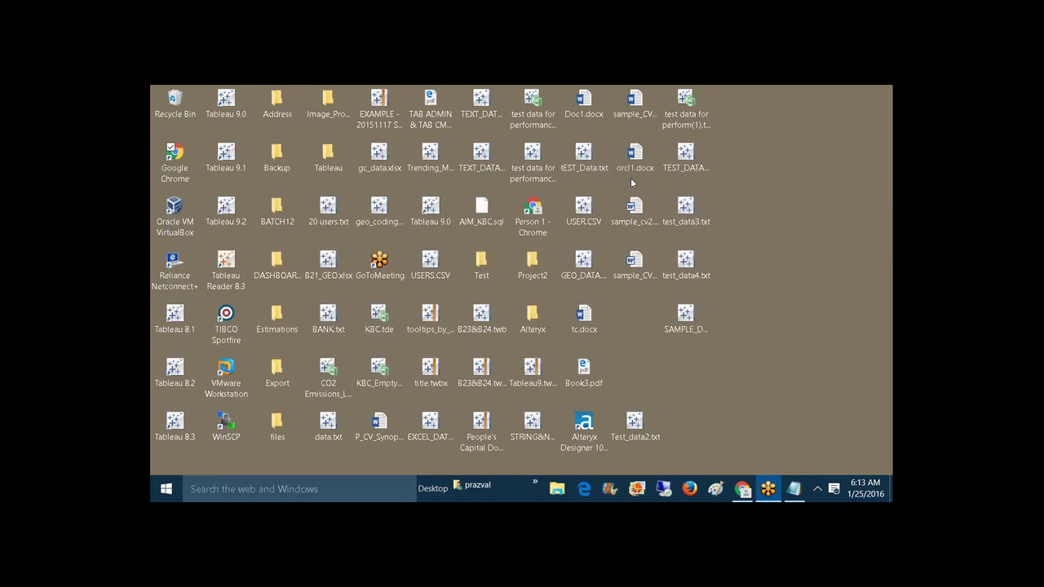
# - Launch Tableau 8.3 from the desktop, minimize its window, and launch Tableau 9.1
pyautogui.moveTo(554, 128); pyautogui.dragTo(520, 96)
pyautogui.click(189, 428)
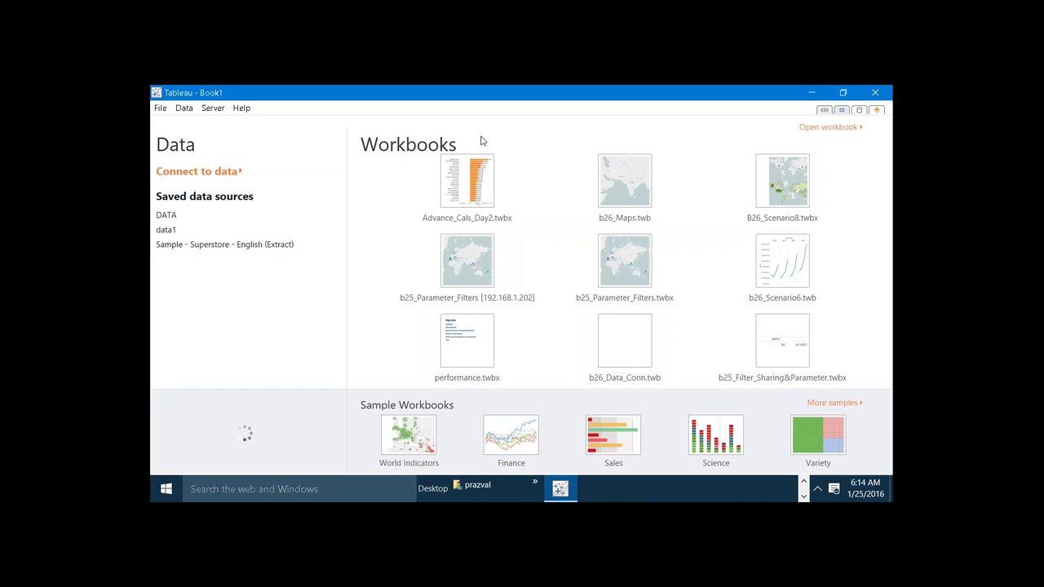
pyautogui.click(809, 95)
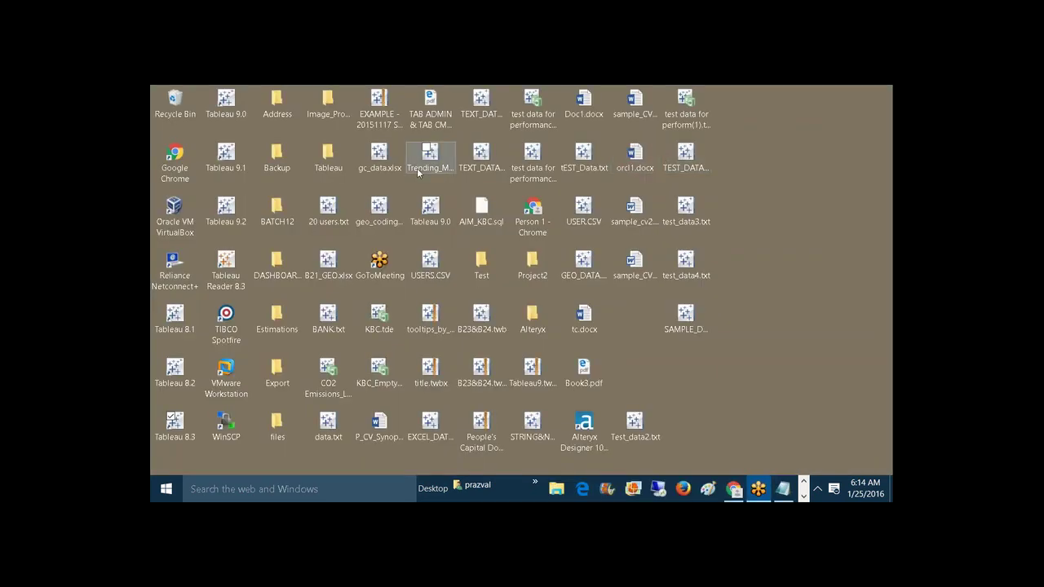
pyautogui.doubleClick(228, 155)
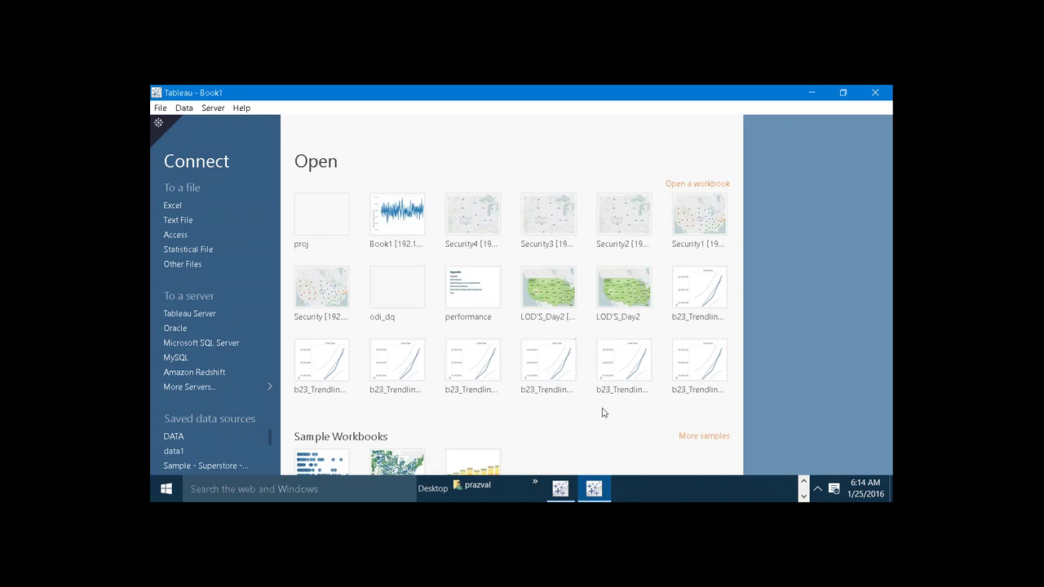
# - Switch to Tableau 8.3, circle the data connection area and the Workbooks area of its start page as numbered parts, and clear the annotations
pyautogui.click(572, 484)
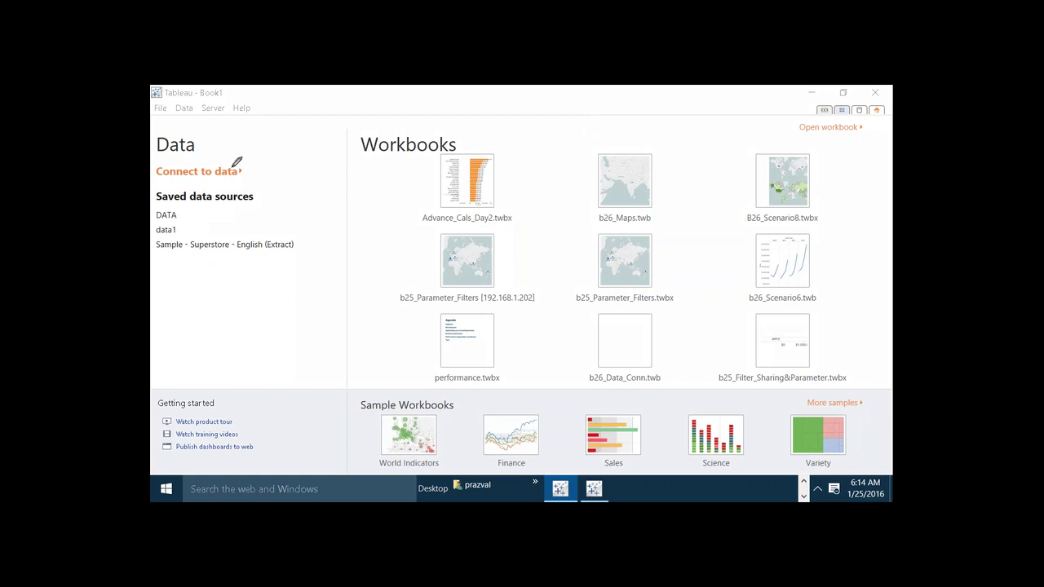
pyautogui.moveTo(262, 171)
pyautogui.mouseDown()
pyautogui.moveTo(198, 142)
pyautogui.moveTo(282, 236)
pyautogui.moveTo(256, 152)
pyautogui.mouseUp()
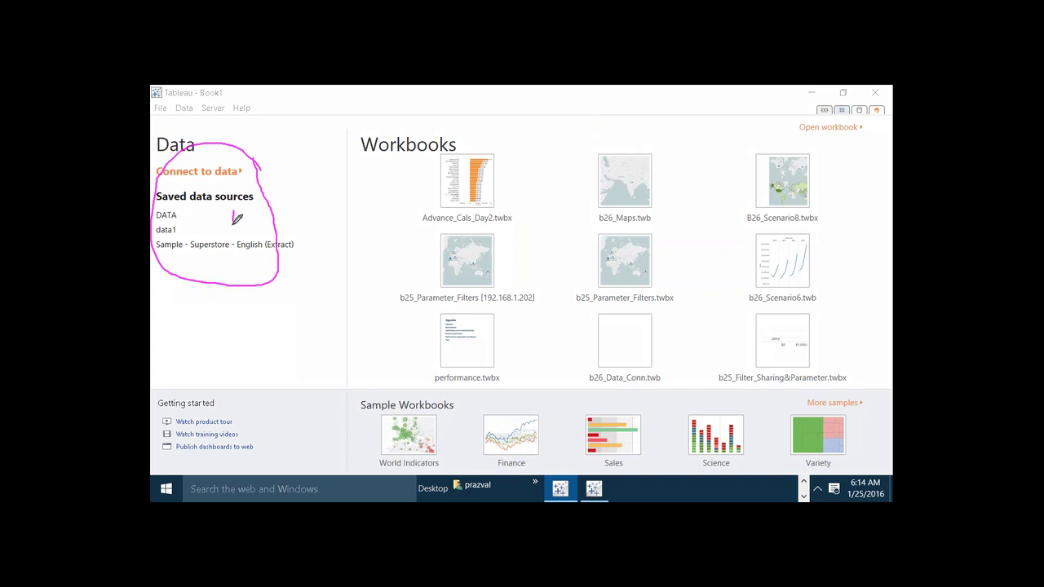
pyautogui.moveTo(232, 214); pyautogui.dragTo(233, 230)
pyautogui.moveTo(535, 219)
pyautogui.mouseDown()
pyautogui.moveTo(500, 161)
pyautogui.moveTo(350, 123)
pyautogui.moveTo(402, 235)
pyautogui.moveTo(541, 199)
pyautogui.mouseUp()
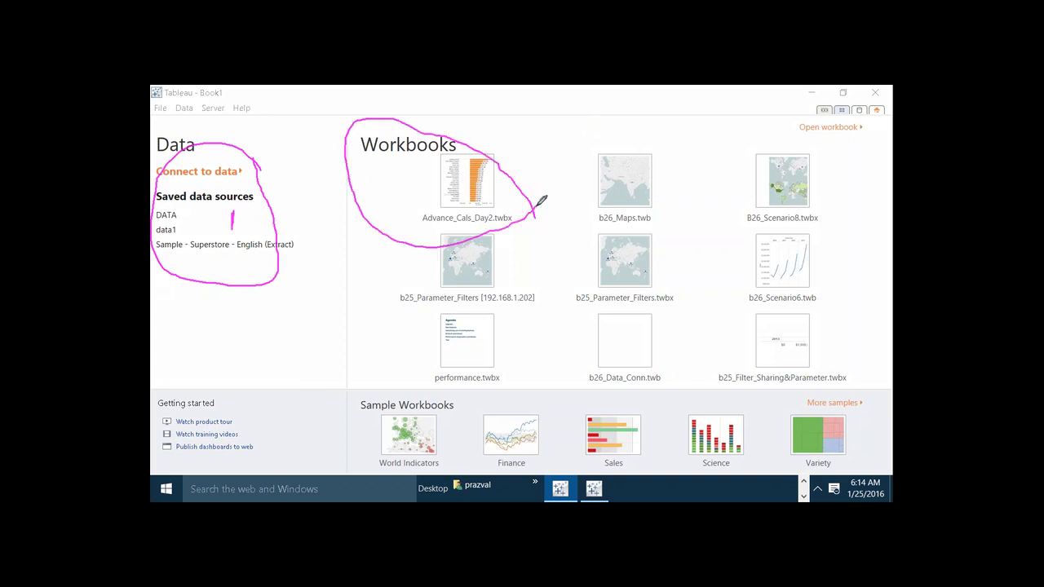
pyautogui.moveTo(408, 197); pyautogui.dragTo(436, 204)
pyautogui.moveTo(401, 160); pyautogui.dragTo(412, 154)
pyautogui.press('Escape')
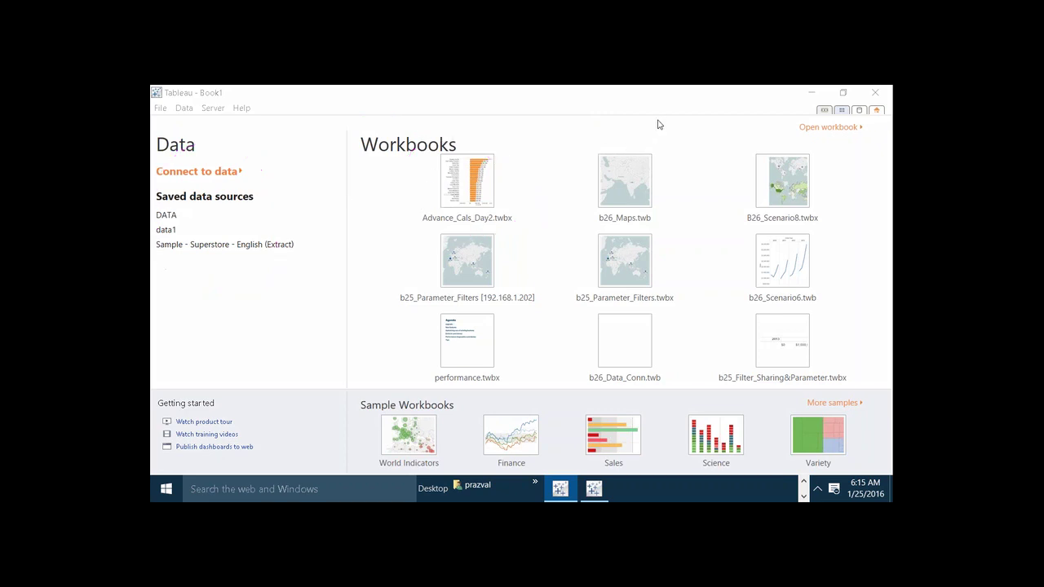
# - Switch to Tableau 9.1, circle the Connect and Open areas of its start page as numbered parts, and clear the annotations
pyautogui.click(602, 496)
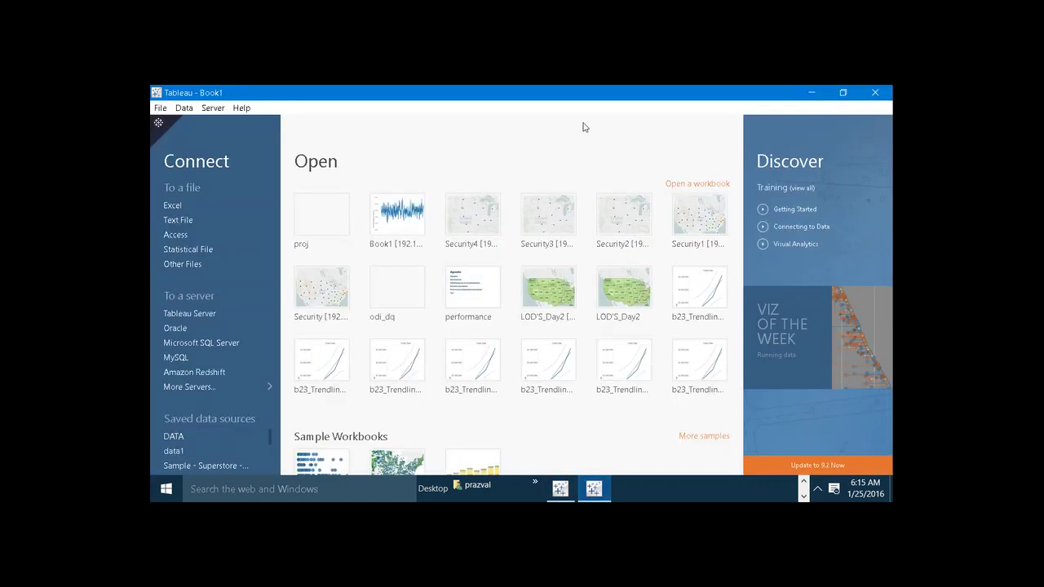
pyautogui.hotkey('ctrl', '2')
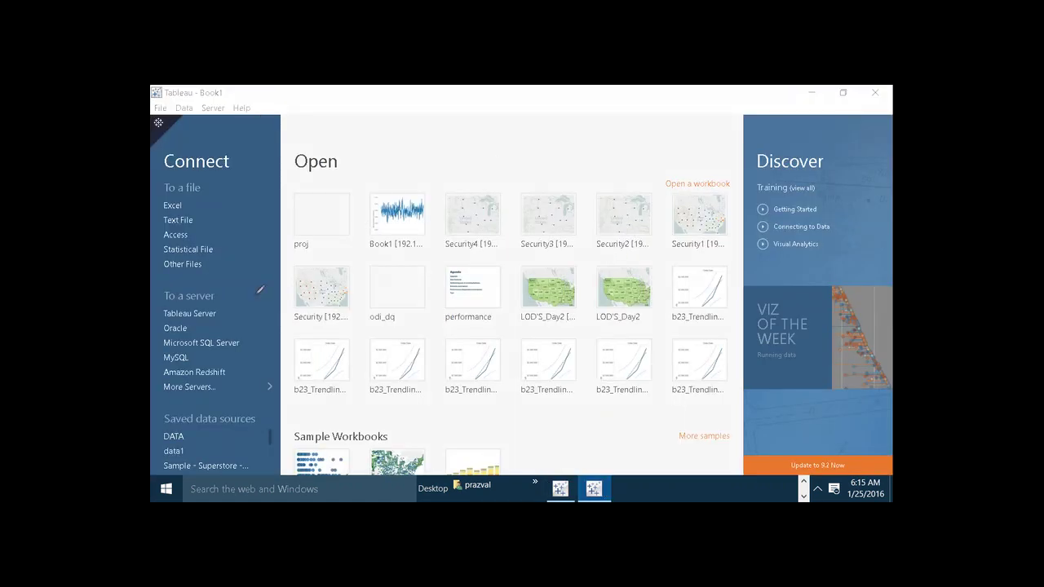
pyautogui.moveTo(263, 318)
pyautogui.mouseDown()
pyautogui.moveTo(264, 217)
pyautogui.moveTo(216, 142)
pyautogui.moveTo(157, 186)
pyautogui.moveTo(170, 369)
pyautogui.moveTo(240, 351)
pyautogui.moveTo(263, 319)
pyautogui.mouseUp()
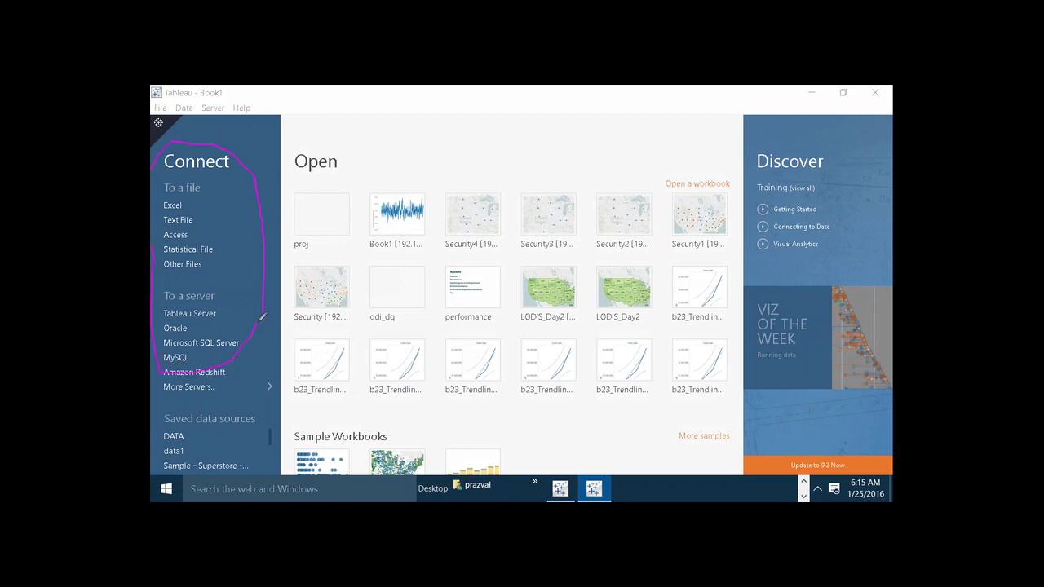
pyautogui.moveTo(233, 263); pyautogui.dragTo(232, 278)
pyautogui.moveTo(427, 193)
pyautogui.mouseDown()
pyautogui.moveTo(347, 133)
pyautogui.moveTo(361, 345)
pyautogui.moveTo(447, 351)
pyautogui.moveTo(447, 214)
pyautogui.moveTo(427, 189)
pyautogui.moveTo(399, 212)
pyautogui.mouseUp()
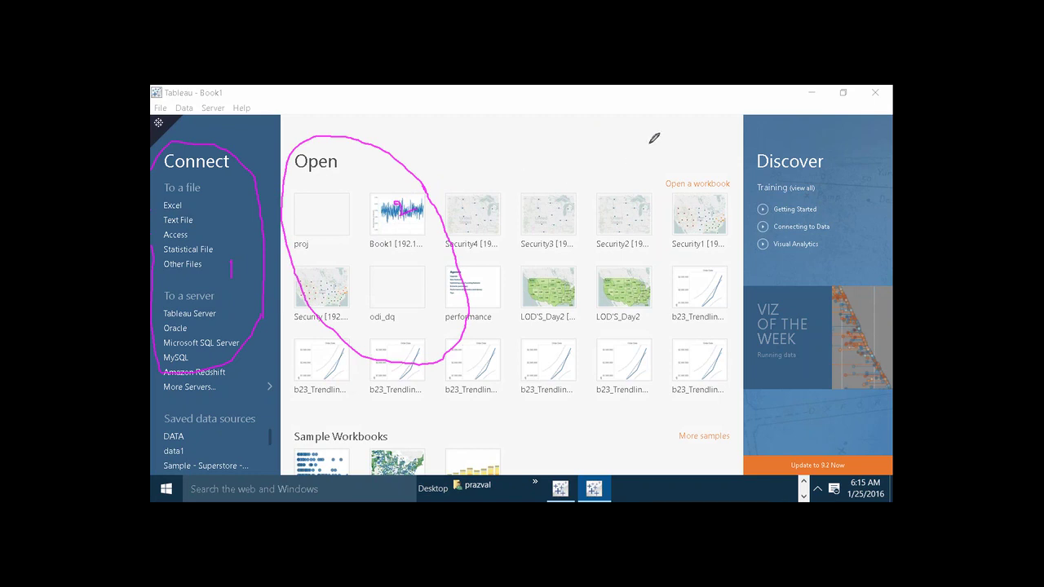
pyautogui.press('Escape')
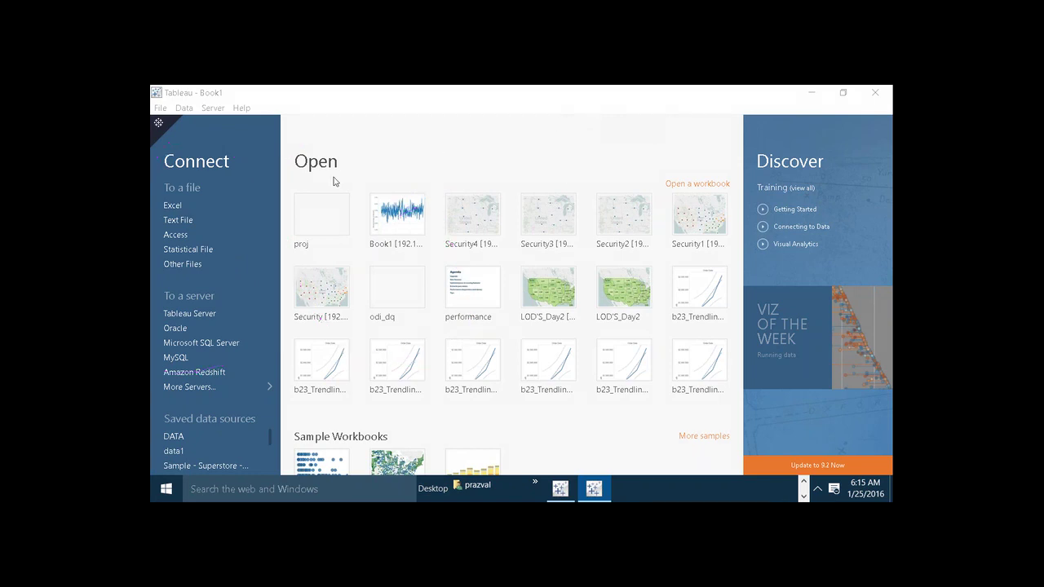
# - Try to open the first b23_Trendlin... workbook in the third row of the Tableau 9.1 start page
pyautogui.moveTo(338, 211)
pyautogui.click(331, 373)
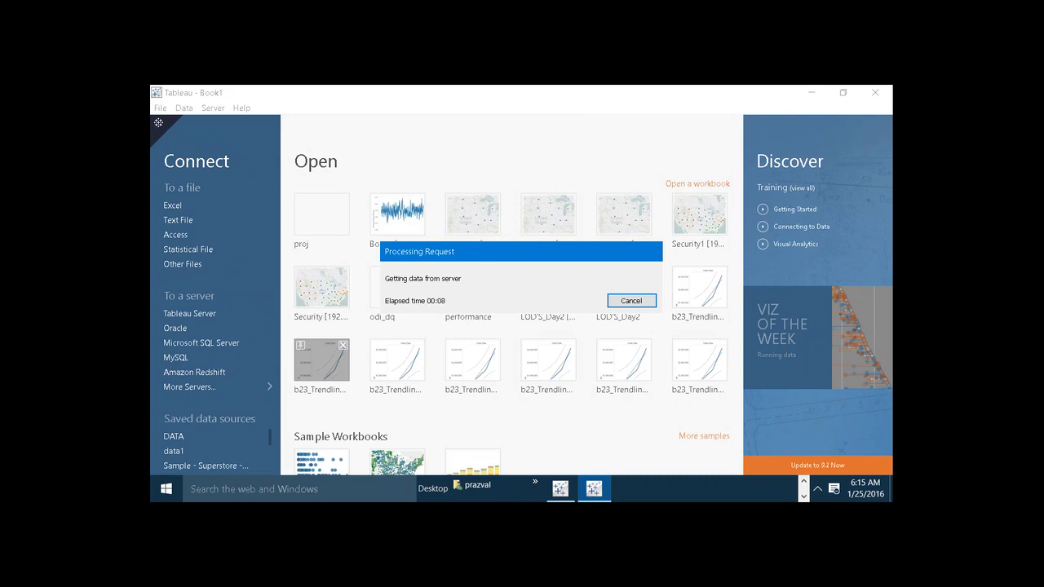
# - Switch to Tableau 8.3 and open the saved data source Sample - Superstore - English (Extract)
pyautogui.click(559, 489)
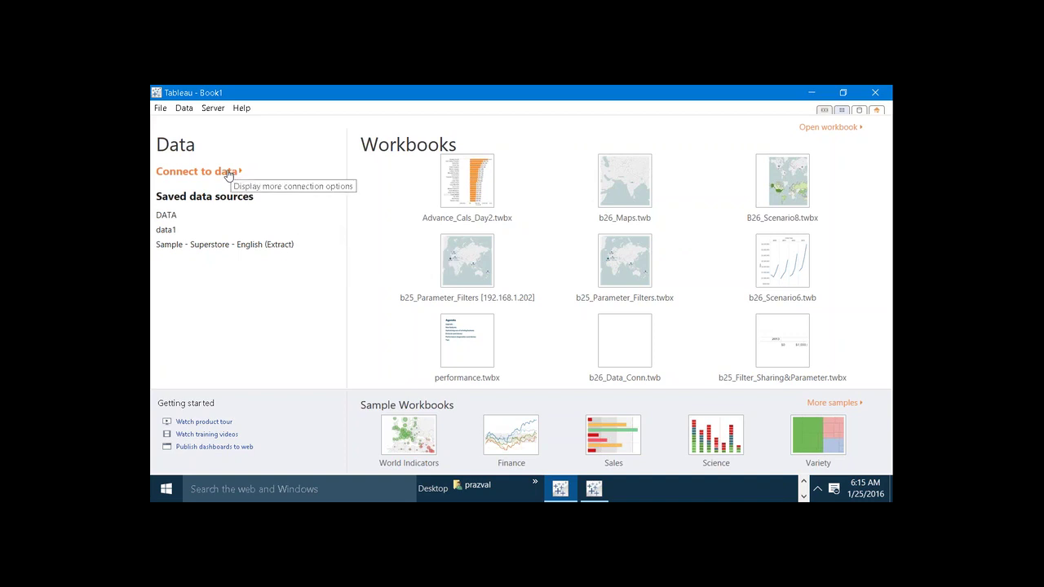
pyautogui.click(233, 249)
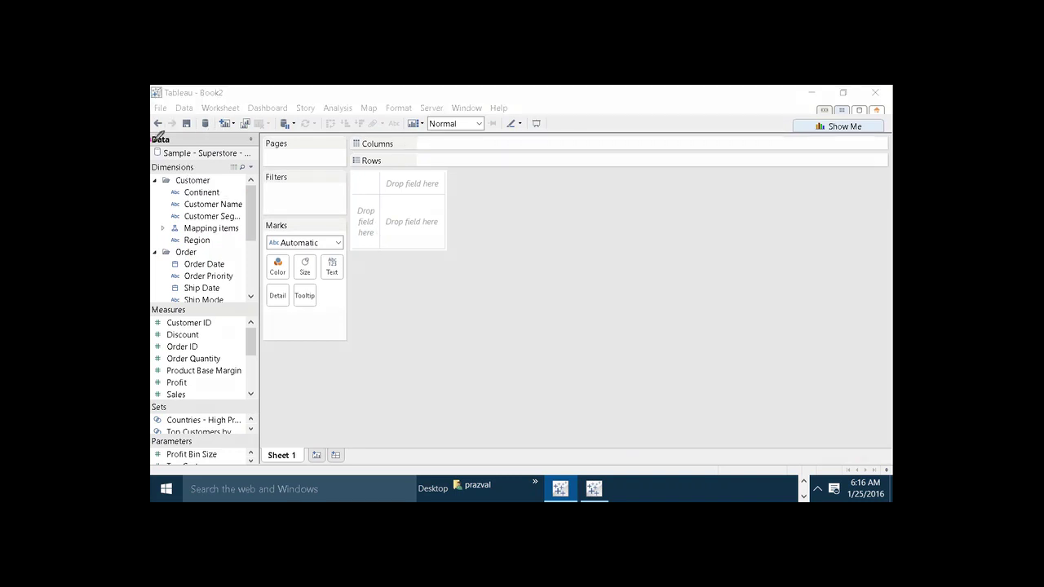
# - Circle the Data heading, tick Dimensions and Measures, circle the Sets and Parameters sections, and clear the annotations
pyautogui.moveTo(158, 142)
pyautogui.mouseDown()
pyautogui.moveTo(173, 142)
pyautogui.moveTo(172, 129)
pyautogui.moveTo(154, 131)
pyautogui.moveTo(190, 160)
pyautogui.mouseUp()
pyautogui.moveTo(191, 308); pyautogui.dragTo(204, 301)
pyautogui.moveTo(189, 399)
pyautogui.mouseDown()
pyautogui.moveTo(157, 396)
pyautogui.moveTo(160, 447)
pyautogui.moveTo(189, 447)
pyautogui.moveTo(190, 398)
pyautogui.mouseUp()
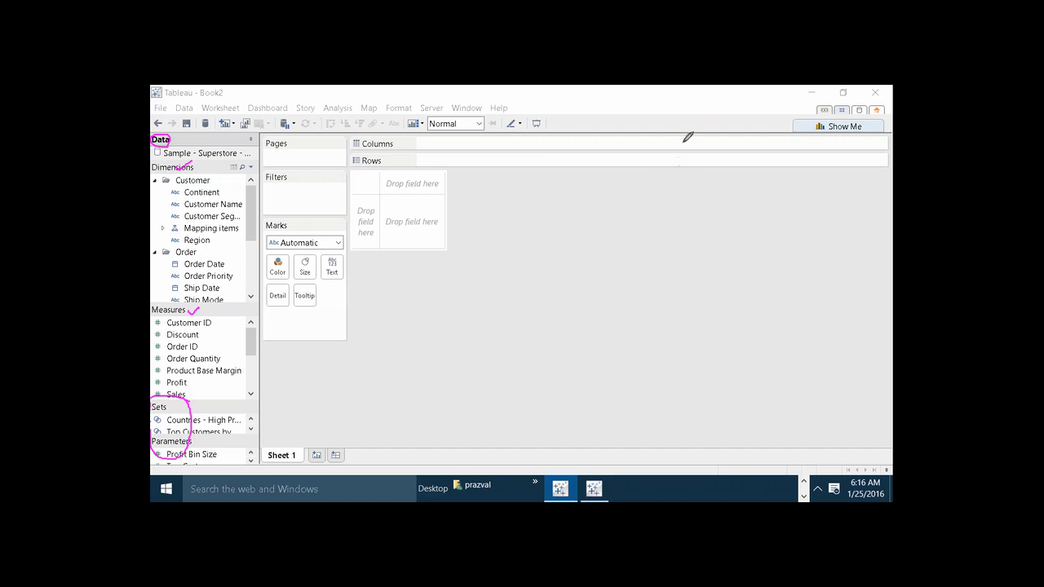
pyautogui.press('Escape')
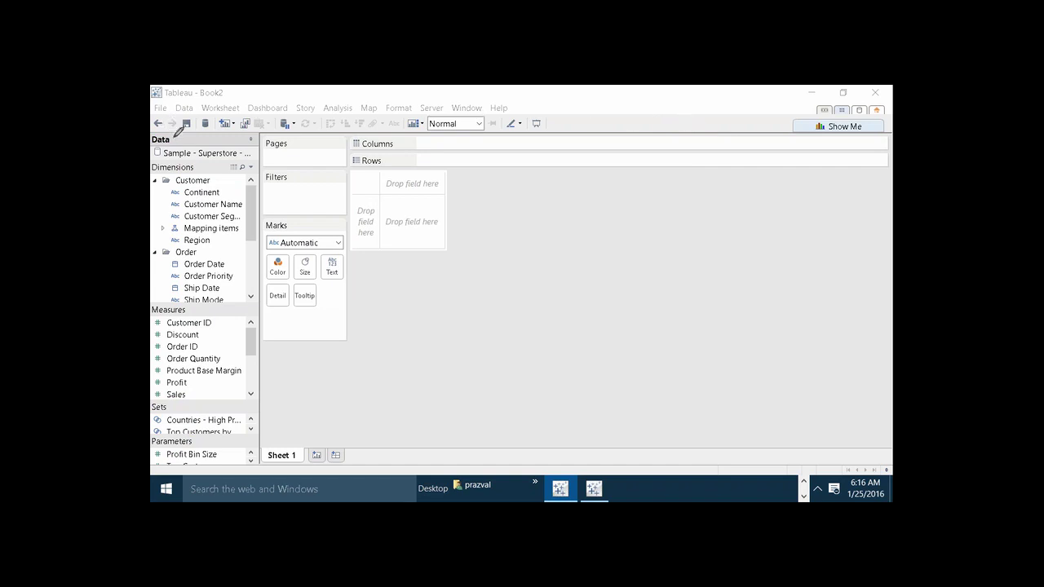
# - Circle the Data heading, outline the entire Tableau window with a handwritten workspace label on the canvas, and clear the annotations
pyautogui.moveTo(173, 136)
pyautogui.mouseDown()
pyautogui.moveTo(161, 147)
pyautogui.moveTo(181, 133)
pyautogui.moveTo(170, 124)
pyautogui.moveTo(157, 132)
pyautogui.mouseUp()
pyautogui.moveTo(152, 306); pyautogui.dragTo(152, 329)
pyautogui.moveTo(151, 419); pyautogui.dragTo(152, 443)
pyautogui.moveTo(150, 467); pyautogui.dragTo(718, 472)
pyautogui.moveTo(816, 473)
pyautogui.mouseDown()
pyautogui.moveTo(870, 357)
pyautogui.moveTo(848, 163)
pyautogui.moveTo(762, 100)
pyautogui.moveTo(552, 115)
pyautogui.mouseUp()
pyautogui.moveTo(532, 104); pyautogui.dragTo(152, 88)
pyautogui.moveTo(517, 248)
pyautogui.mouseDown()
pyautogui.moveTo(517, 273)
pyautogui.moveTo(532, 240)
pyautogui.moveTo(573, 233)
pyautogui.moveTo(575, 243)
pyautogui.moveTo(596, 211)
pyautogui.moveTo(610, 241)
pyautogui.moveTo(645, 237)
pyautogui.moveTo(657, 221)
pyautogui.moveTo(669, 232)
pyautogui.mouseUp()
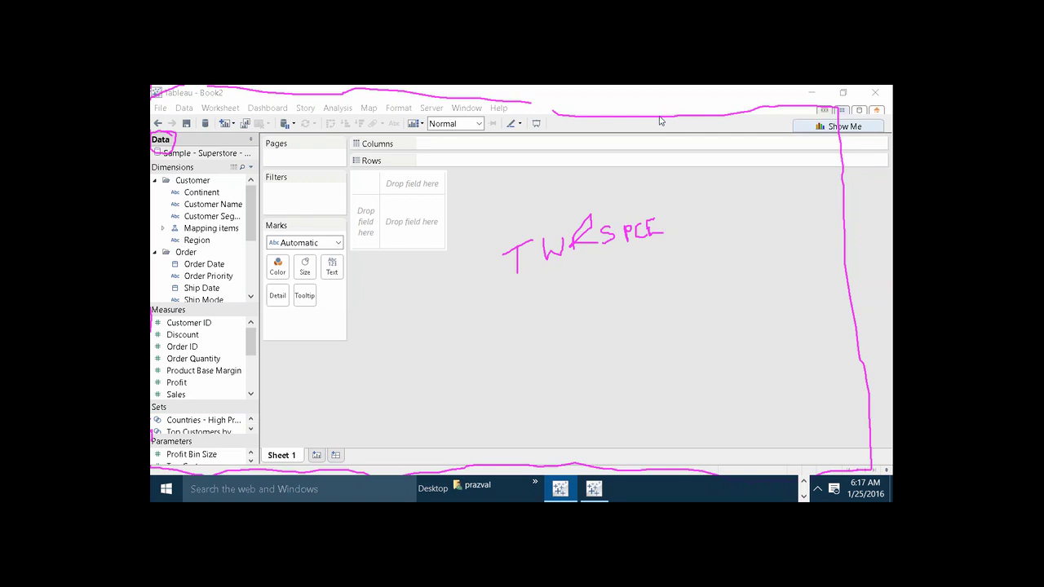
pyautogui.press('Escape')
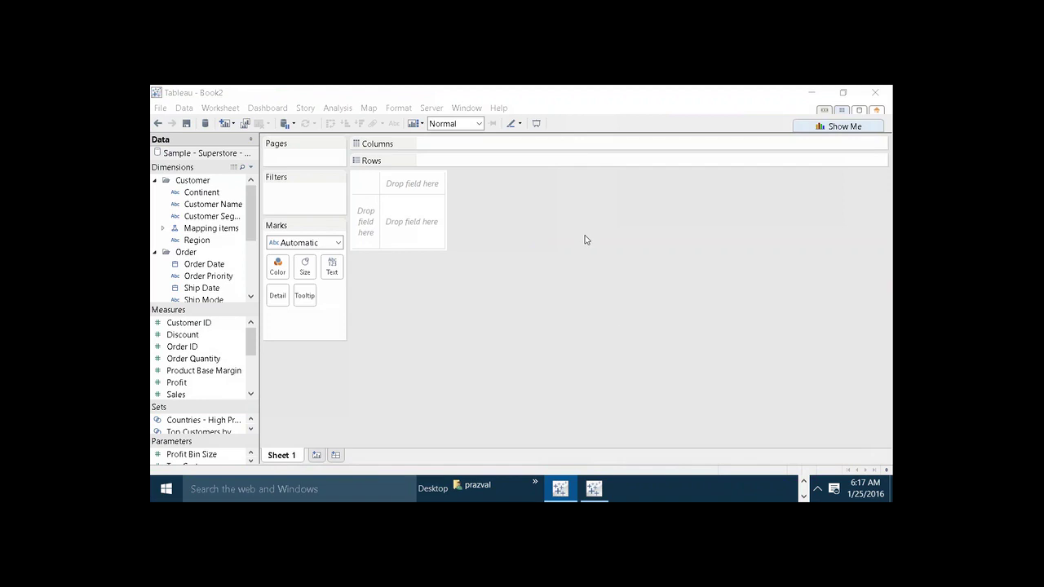
# - Switch to Tableau 9.1, cancel the Tableau Server sign-in, and open the saved Sample - Superstore data source
pyautogui.click(594, 489)
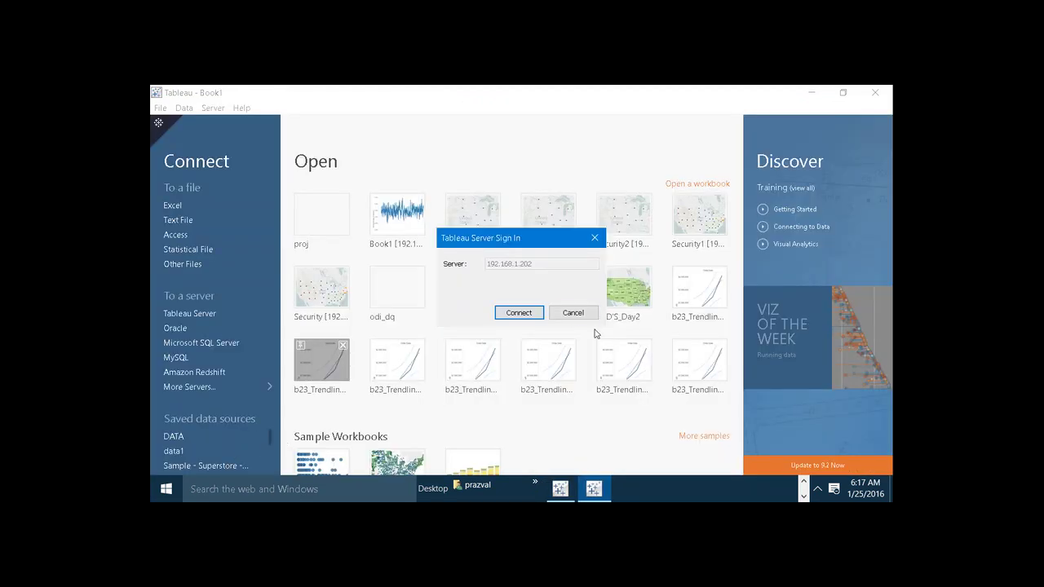
pyautogui.click(573, 313)
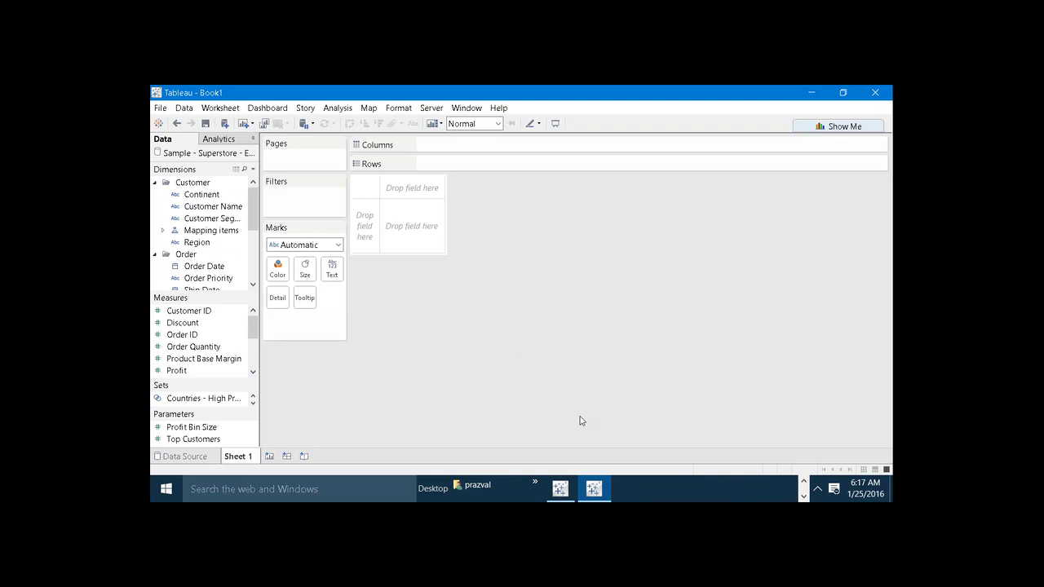
# - Switch to Tableau 8.3, circle the whole data pane, and mark it as number 1
pyautogui.click(570, 486)
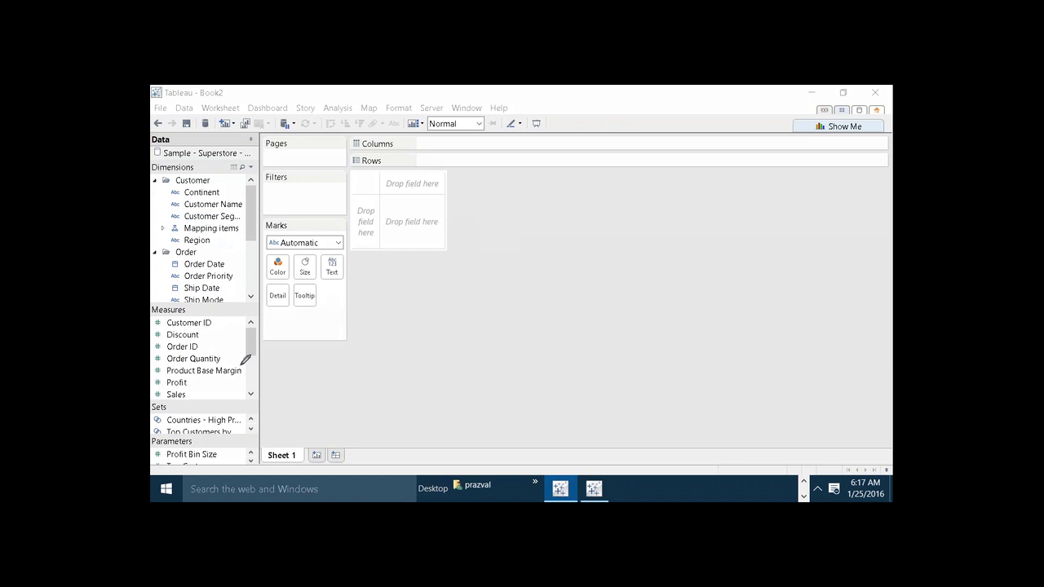
pyautogui.moveTo(198, 447)
pyautogui.mouseDown()
pyautogui.moveTo(253, 292)
pyautogui.moveTo(224, 132)
pyautogui.moveTo(180, 129)
pyautogui.moveTo(151, 229)
pyautogui.mouseUp()
pyautogui.moveTo(159, 338)
pyautogui.mouseDown()
pyautogui.moveTo(173, 443)
pyautogui.moveTo(214, 442)
pyautogui.mouseUp()
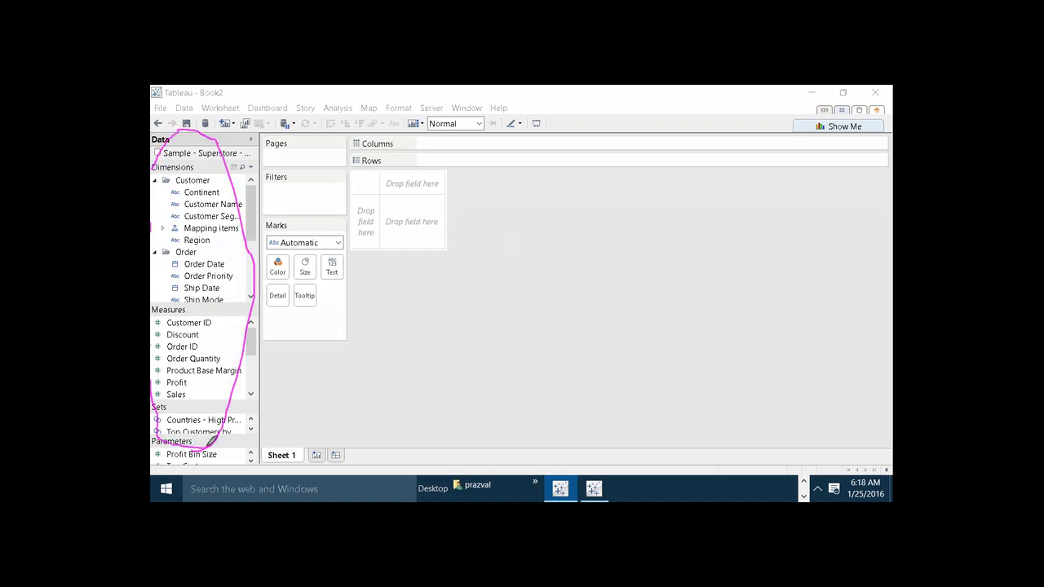
pyautogui.moveTo(226, 247); pyautogui.dragTo(226, 257)
# - Sketch a pair of axes labelled ROWS and COL on the canvas, circle the Columns and Rows shelves, and clear the annotations
pyautogui.moveTo(588, 217); pyautogui.dragTo(605, 232)
pyautogui.moveTo(691, 203)
pyautogui.mouseDown()
pyautogui.moveTo(692, 262)
pyautogui.moveTo(683, 266)
pyautogui.moveTo(755, 259)
pyautogui.mouseUp()
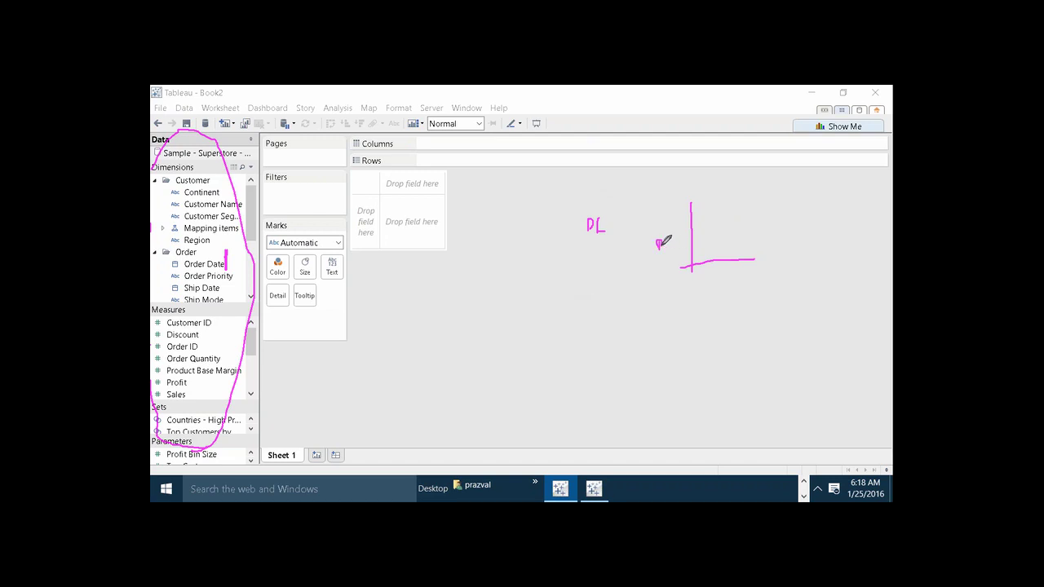
pyautogui.moveTo(658, 244)
pyautogui.mouseDown()
pyautogui.moveTo(694, 228)
pyautogui.moveTo(706, 278)
pyautogui.moveTo(728, 278)
pyautogui.mouseUp()
pyautogui.moveTo(403, 136)
pyautogui.mouseDown()
pyautogui.moveTo(377, 133)
pyautogui.moveTo(362, 164)
pyautogui.moveTo(400, 149)
pyautogui.mouseUp()
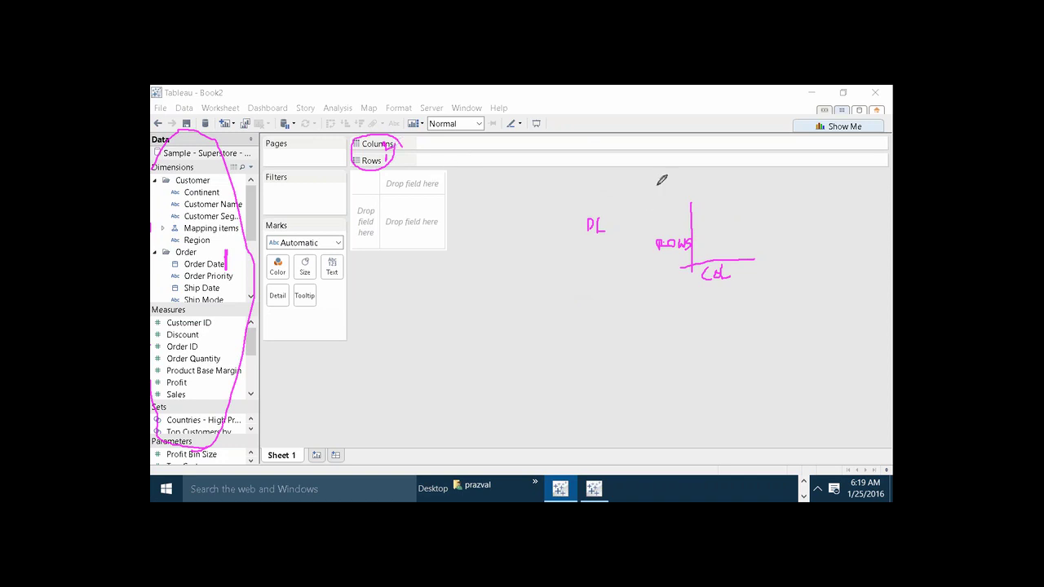
pyautogui.press('Escape')
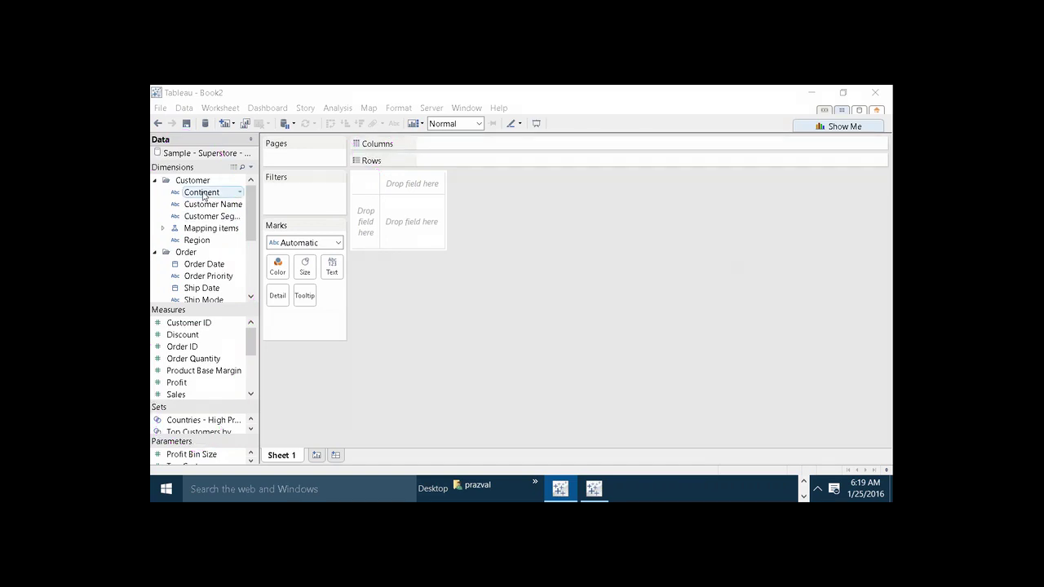
# - Build a bar chart with Continent on Columns and Profit on Rows, and select the Profit axis
pyautogui.moveTo(202, 194); pyautogui.dragTo(471, 149)
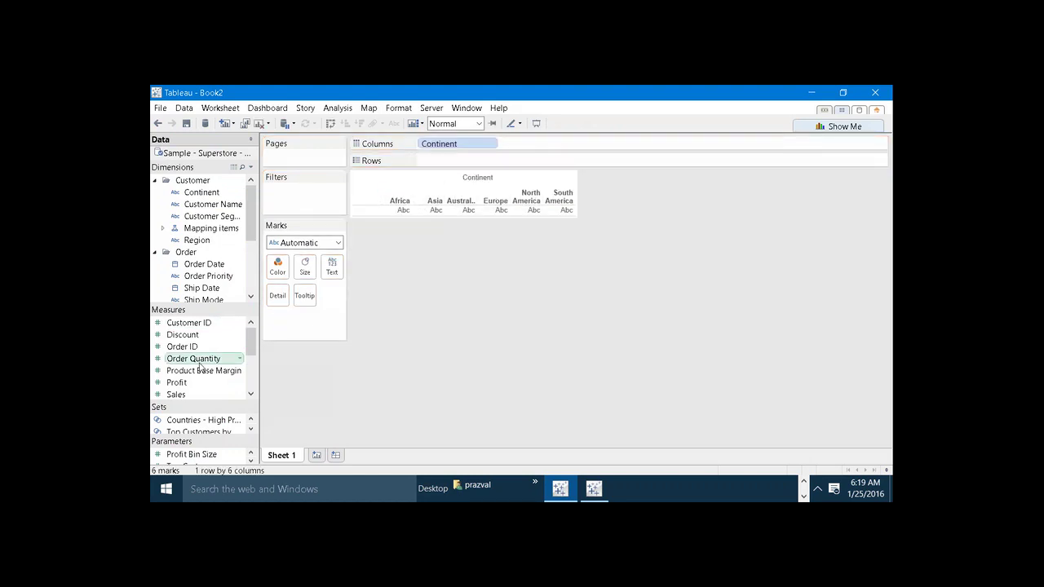
pyautogui.moveTo(242, 384); pyautogui.dragTo(473, 160)
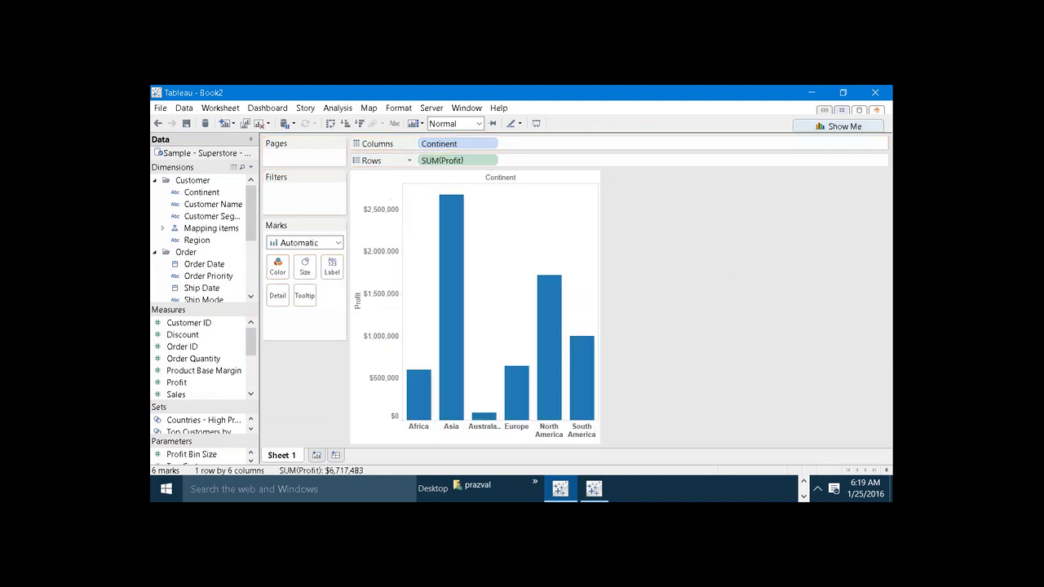
pyautogui.click(383, 284)
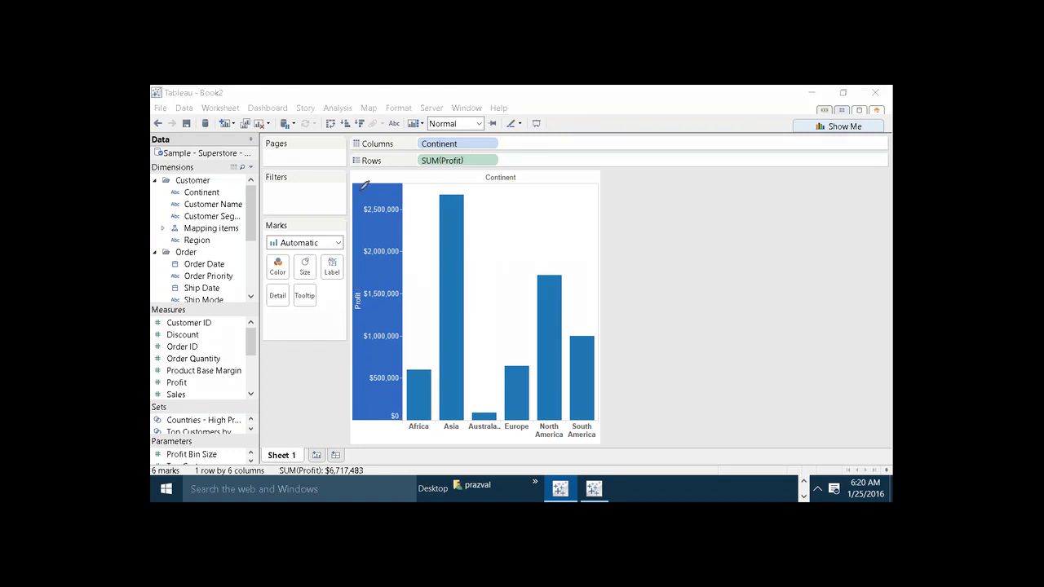
# - Circle the data pane, mark it as number 1, and open a new Notepad document
pyautogui.moveTo(209, 140)
pyautogui.mouseDown()
pyautogui.moveTo(205, 400)
pyautogui.moveTo(231, 204)
pyautogui.moveTo(214, 140)
pyautogui.mouseUp()
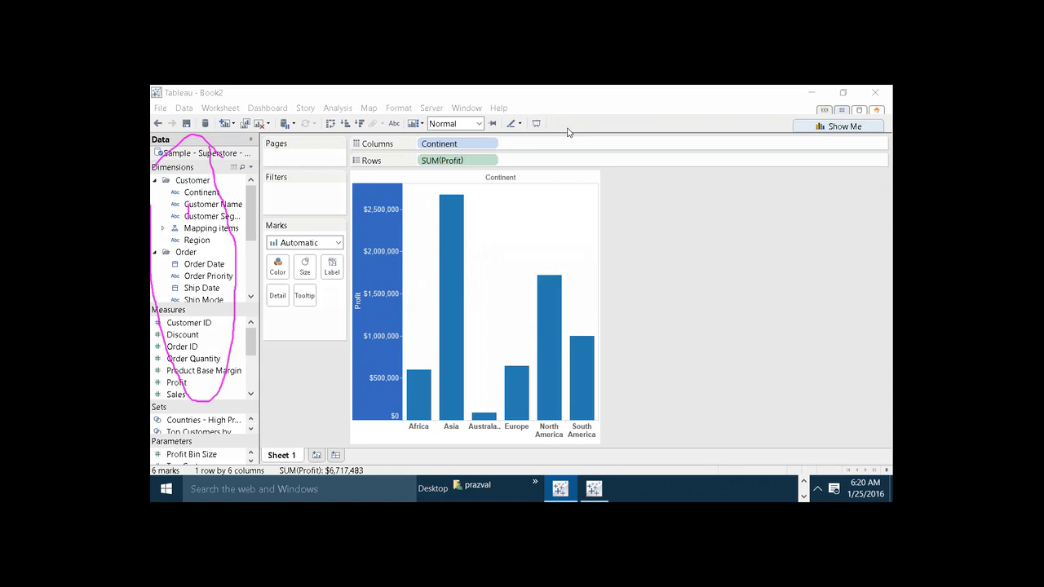
pyautogui.press('super+r')
pyautogui.press('Return')
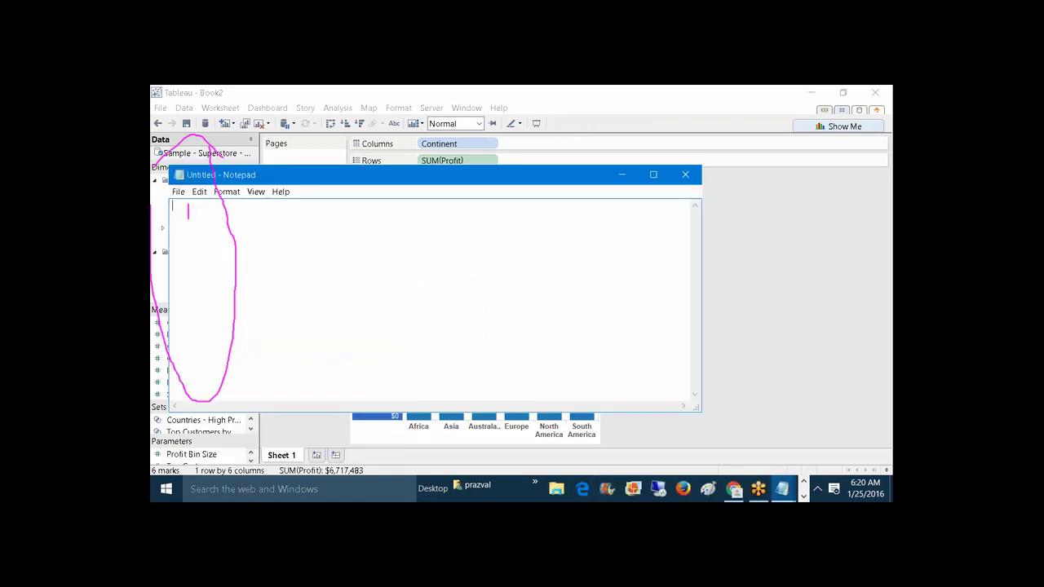
# - Write a SHELVES list in the note with the lines 1)COLUMNS SHELF, 2)ROWS SHELF, 3)FILTERS SHELF and 4)PAGES SHELF
pyautogui.write('SHELVES')
pyautogui.press('Return')
pyautogui.write('1)COLUMNS SHELF')
pyautogui.press('Return')
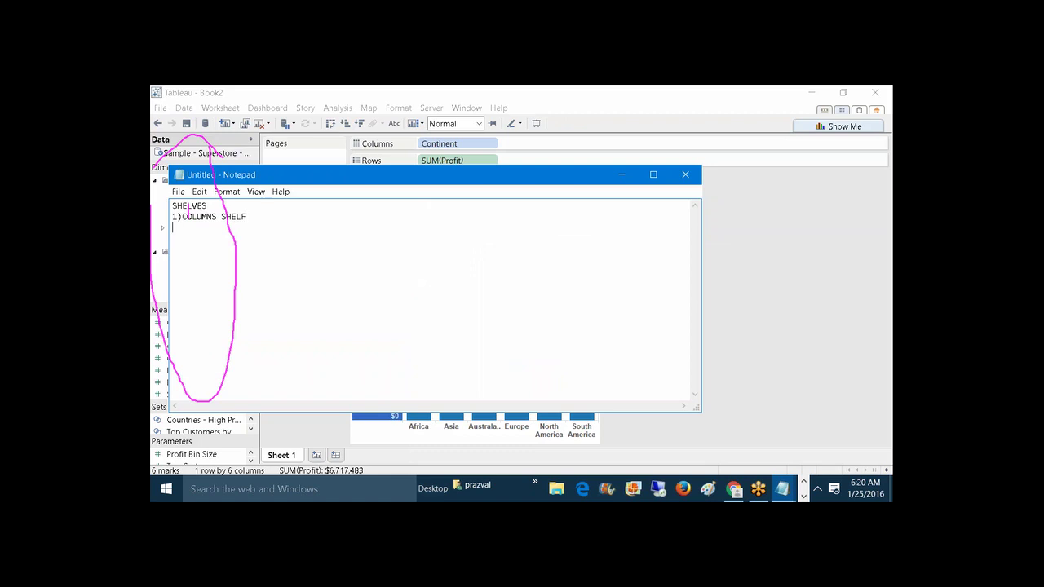
pyautogui.write('2)ROWS SHELF')
pyautogui.press('Return')
pyautogui.write('3)FILTERS SHELF')
pyautogui.press('Return')
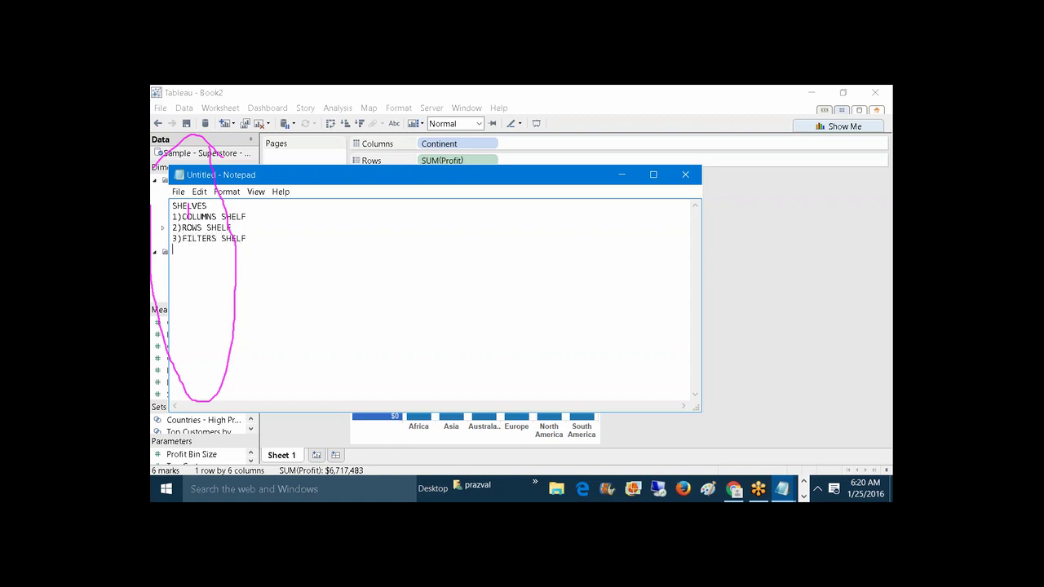
pyautogui.write('4)PAGES SHELF')
pyautogui.moveTo(556, 174); pyautogui.dragTo(710, 192)
pyautogui.moveTo(431, 247); pyautogui.dragTo(331, 247)
pyautogui.moveTo(402, 256); pyautogui.dragTo(331, 237)
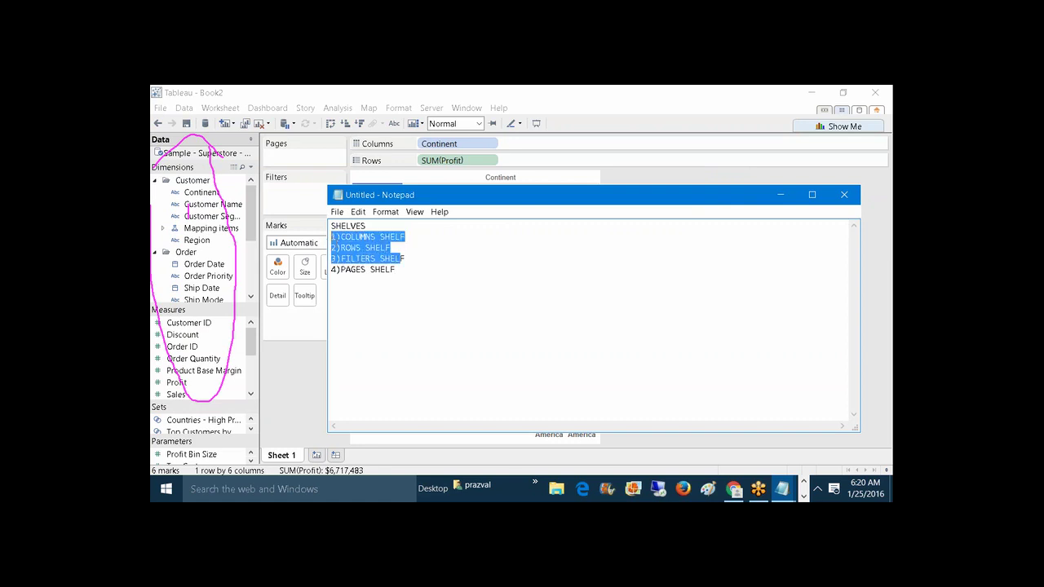
# - Return to Tableau, circle the Pages, Columns and Rows shelves as number 2, and circle the Marks card as number 3
pyautogui.click(779, 195)
pyautogui.hotkey('ctrl', '2')
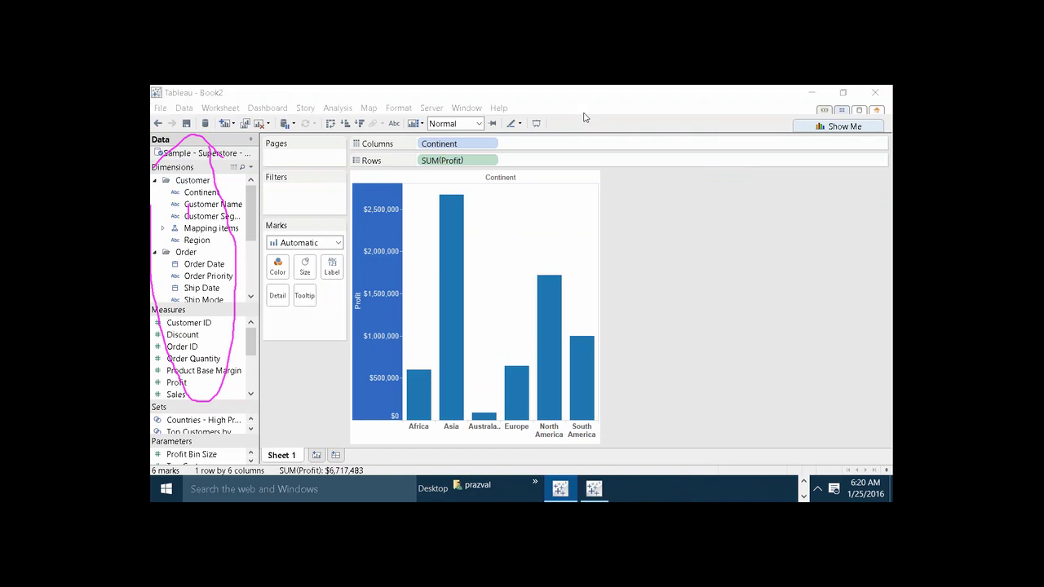
pyautogui.moveTo(256, 197)
pyautogui.mouseDown()
pyautogui.moveTo(370, 178)
pyautogui.moveTo(369, 134)
pyautogui.moveTo(295, 128)
pyautogui.moveTo(275, 179)
pyautogui.moveTo(299, 187)
pyautogui.moveTo(309, 161)
pyautogui.moveTo(304, 173)
pyautogui.moveTo(326, 167)
pyautogui.mouseUp()
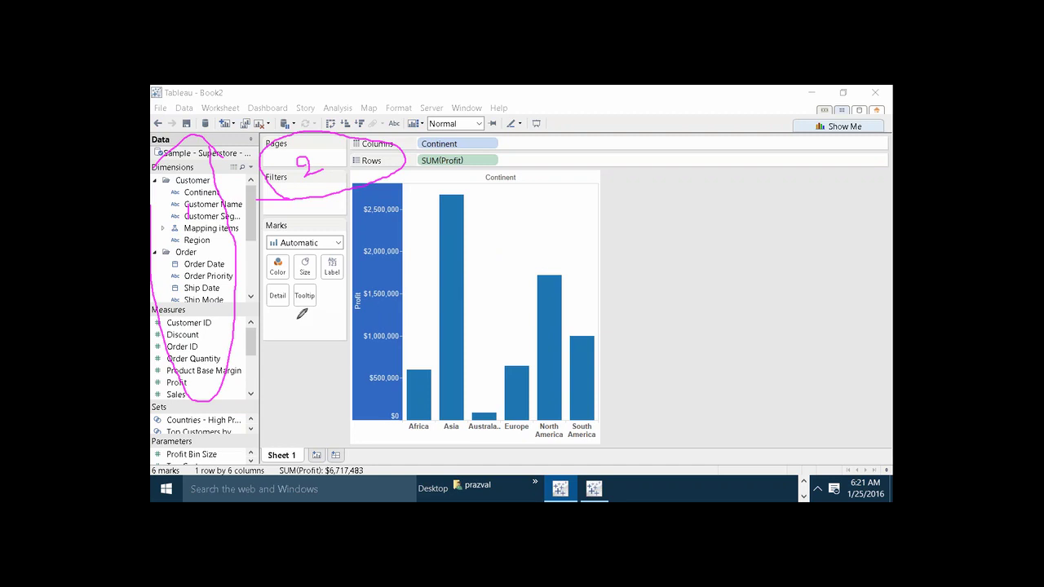
pyautogui.moveTo(271, 319)
pyautogui.mouseDown()
pyautogui.moveTo(339, 289)
pyautogui.moveTo(335, 225)
pyautogui.moveTo(263, 215)
pyautogui.moveTo(279, 303)
pyautogui.mouseUp()
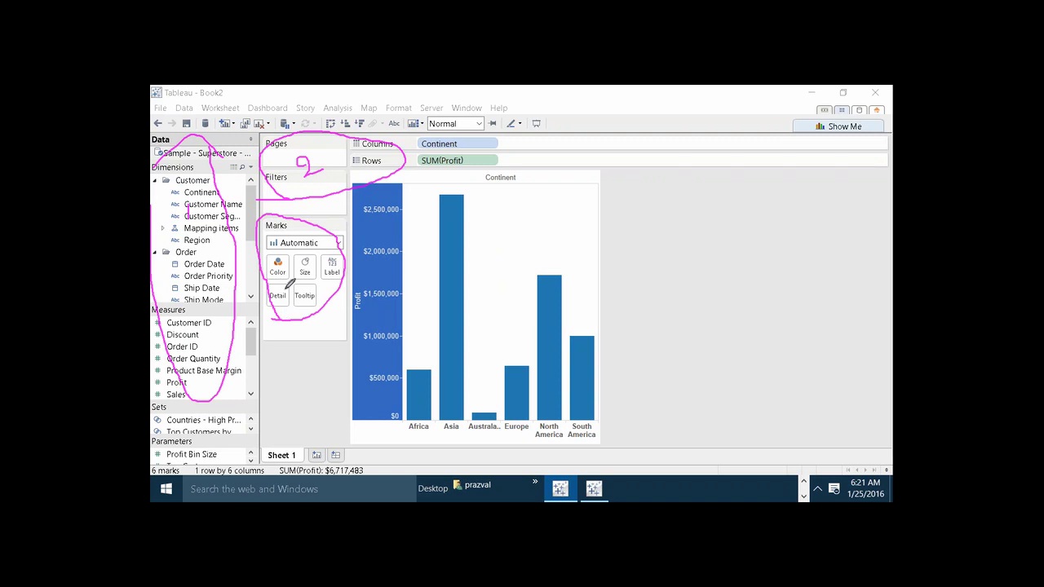
pyautogui.moveTo(286, 260)
pyautogui.mouseDown()
pyautogui.moveTo(295, 271)
pyautogui.moveTo(285, 285)
pyautogui.mouseUp()
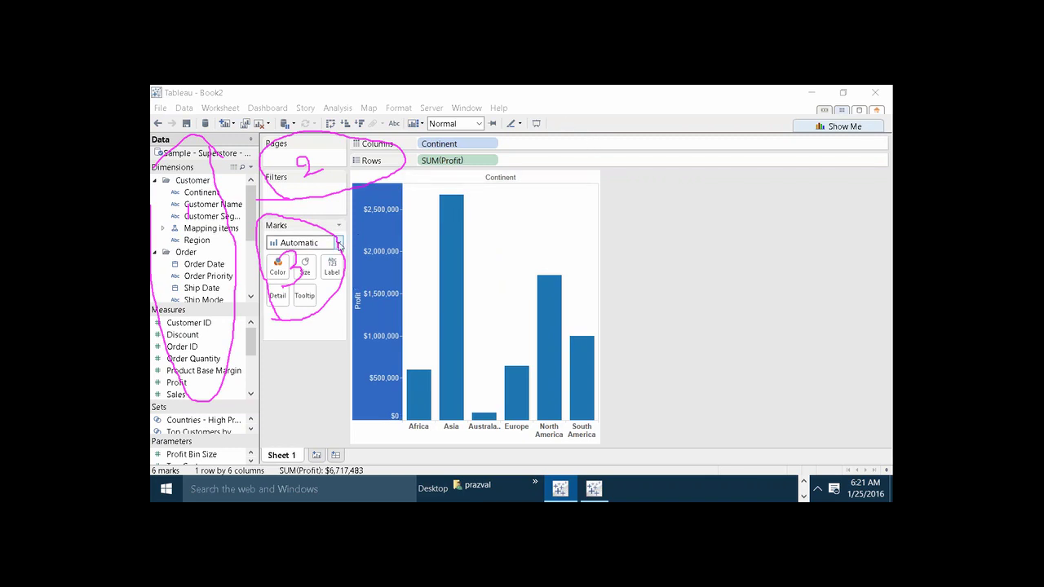
# - Change the chart's mark type to Circle, colour the marks by Continent, and size them by Profit
pyautogui.click(339, 243)
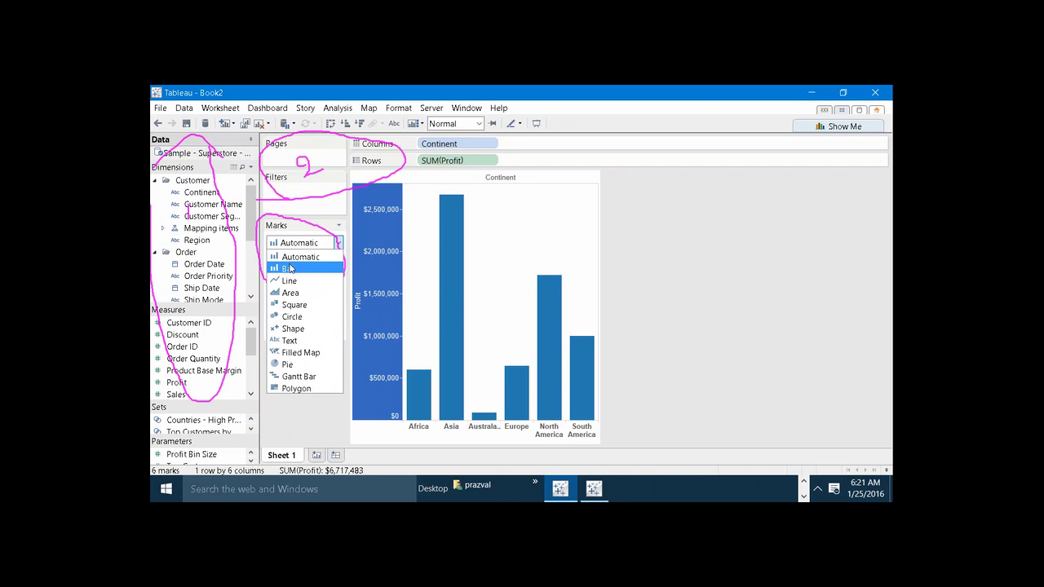
pyautogui.click(294, 316)
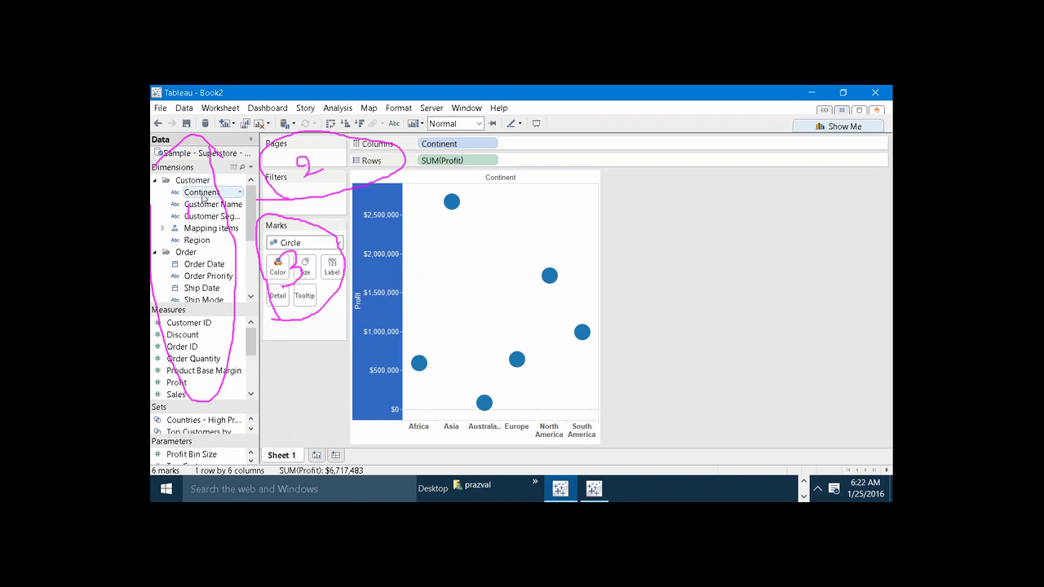
pyautogui.click(214, 194)
pyautogui.moveTo(218, 198); pyautogui.dragTo(277, 266)
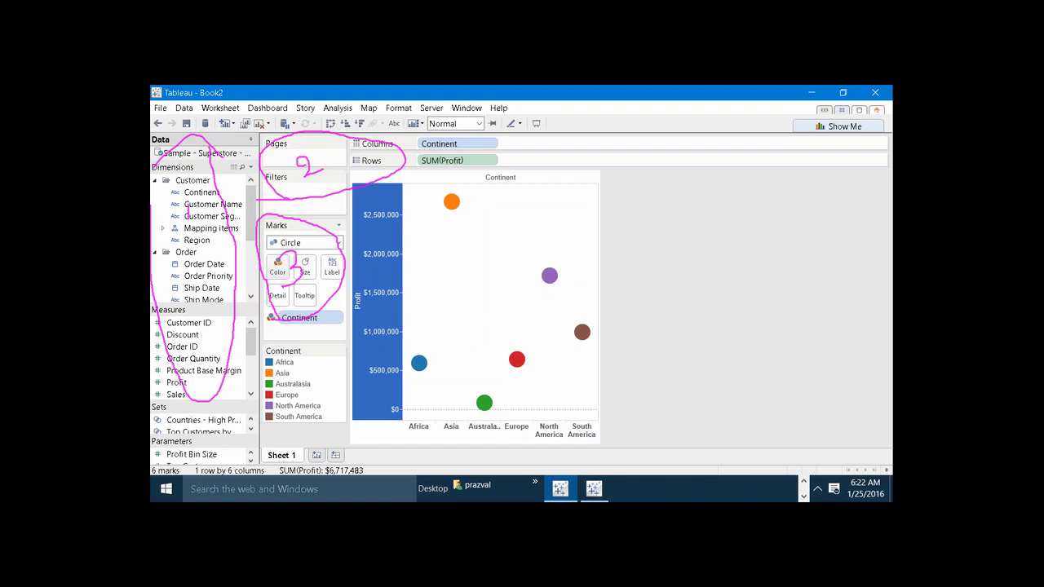
pyautogui.moveTo(417, 368)
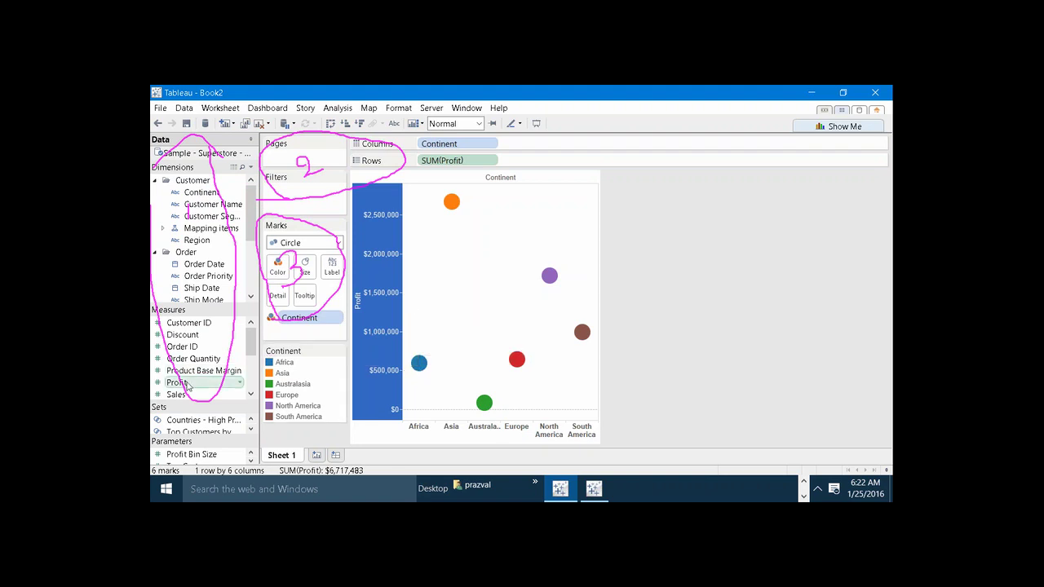
pyautogui.moveTo(186, 385); pyautogui.dragTo(308, 276)
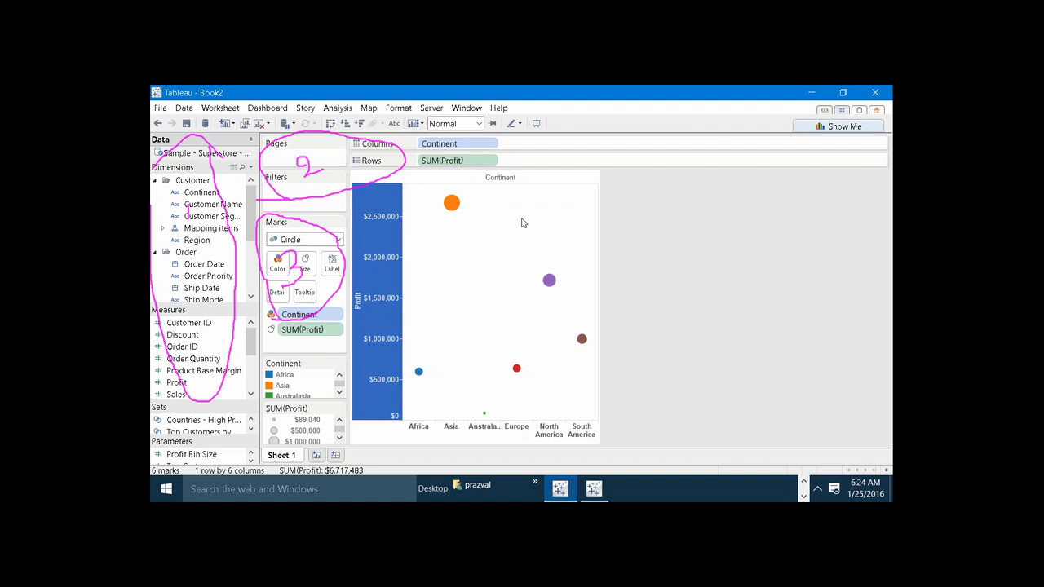
# - Switch to the Notepad shelves list and insert the heading 1.WORKSPACE COMPONENTS:- above it
pyautogui.click(805, 484)
pyautogui.moveTo(785, 490)
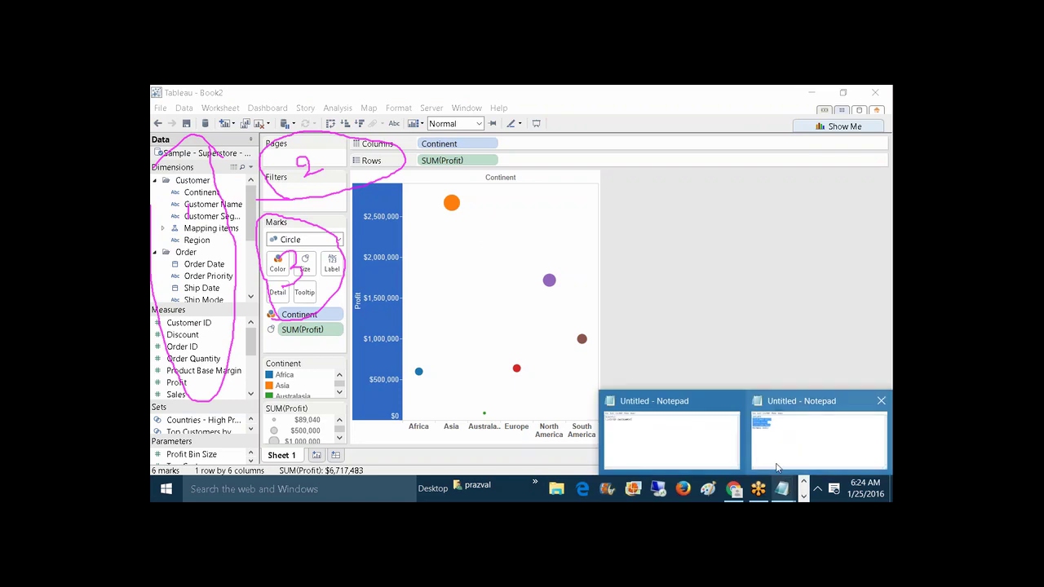
pyautogui.click(775, 462)
pyautogui.click(664, 373)
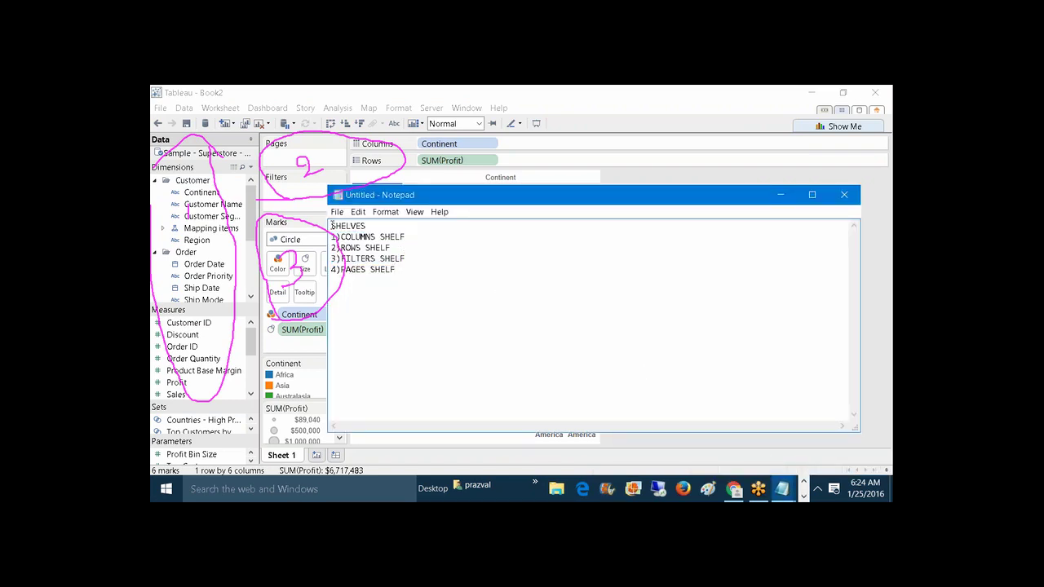
pyautogui.press('Return')
pyautogui.press('Return')
pyautogui.press('Return')
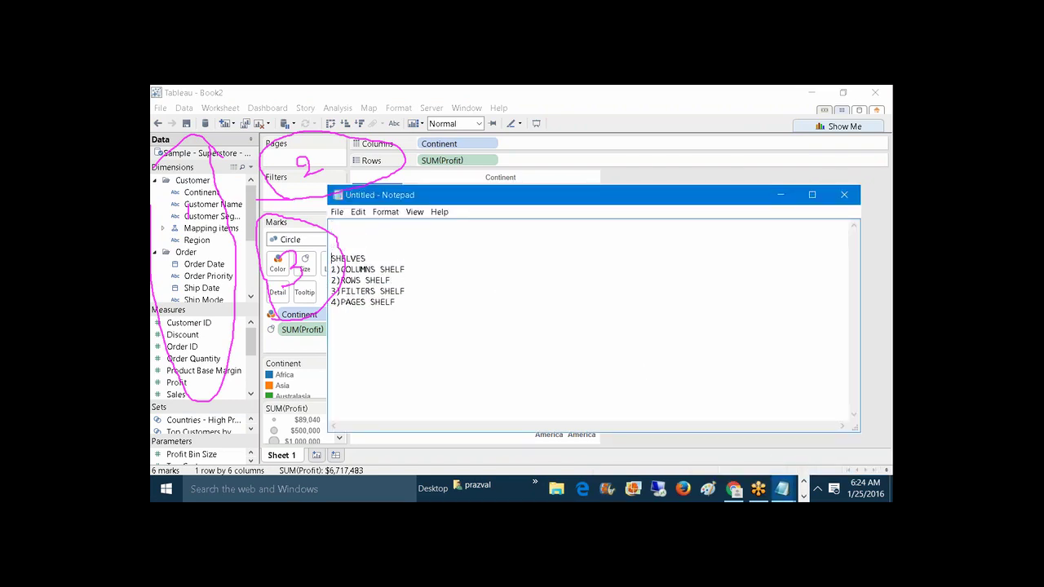
pyautogui.press('Up')
pyautogui.press('Up')
pyautogui.write('1.WORKSPACE COMPONENTS:-')
pyautogui.press('Return')
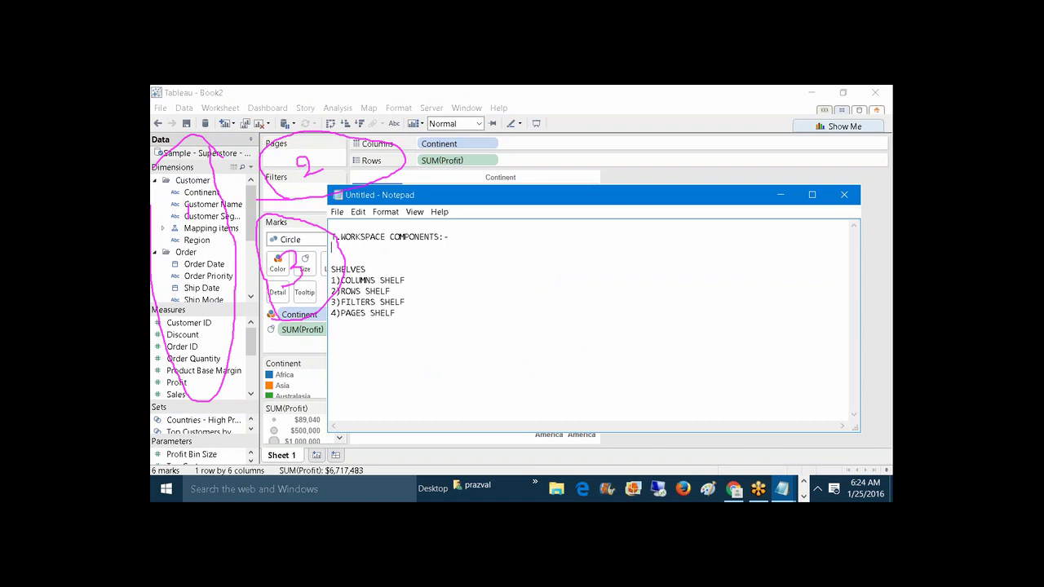
# - Add the entry 1)DATA WINDOW under the heading and number the SHELVES line as 2), removing the blank lines before it
pyautogui.write('1)DATA WINDOW')
pyautogui.press('Return')
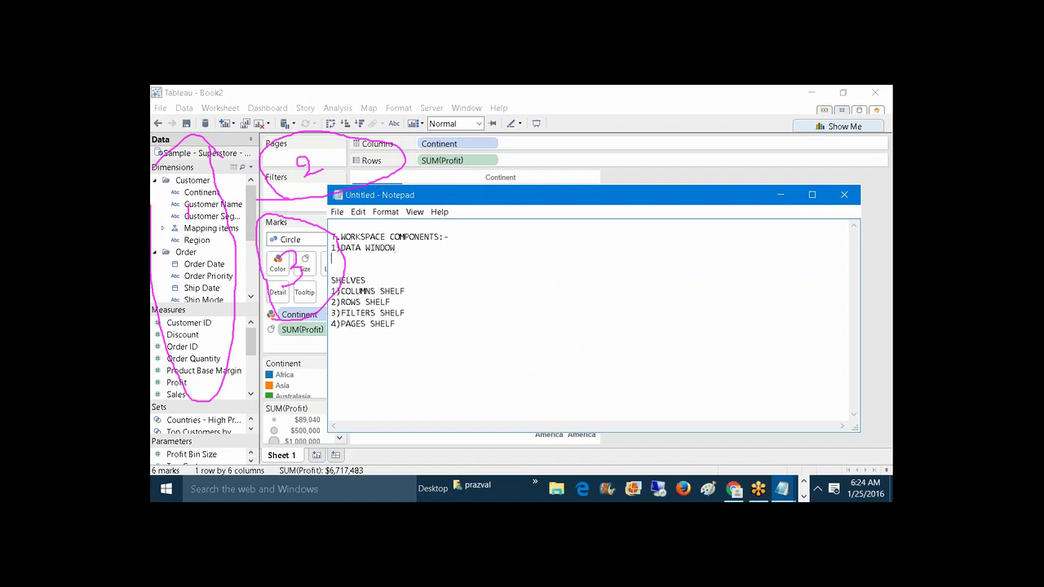
pyautogui.write('2)')
pyautogui.press('Delete')
pyautogui.press('Delete')
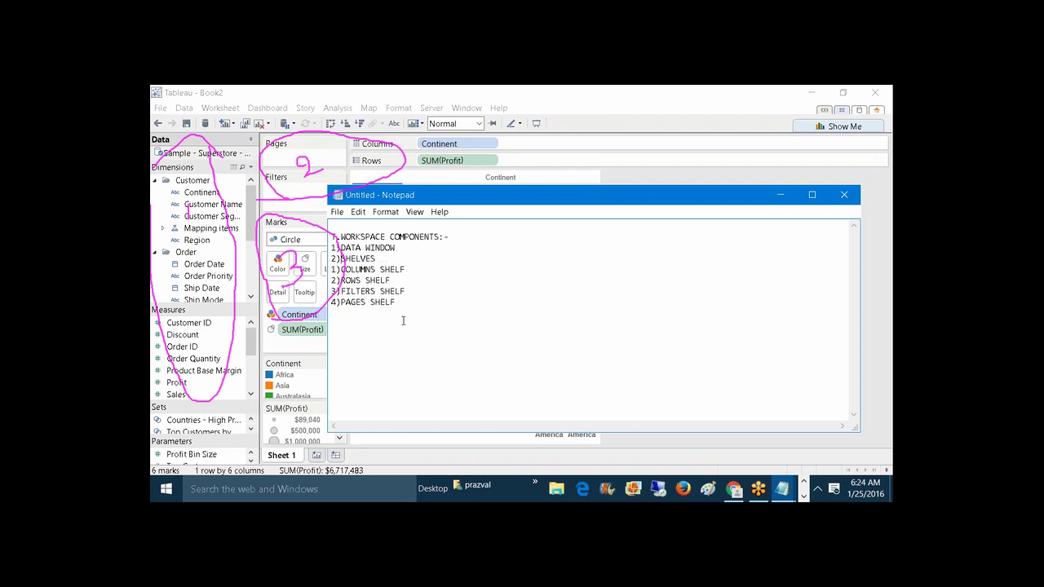
# - Add the entries 3)MARKS CARD and 4)SHEETS below the list, with the sub-line --1)WORKSHEET 2)DASHBOARD 3)STORYBOARD
pyautogui.press('Return')
pyautogui.press('Return')
pyautogui.write('3)MARKS CARD')
pyautogui.press('Return')
pyautogui.press('Return')
pyautogui.write('4)SHEETS')
pyautogui.press('Return')
pyautogui.write('--1)WORKS')
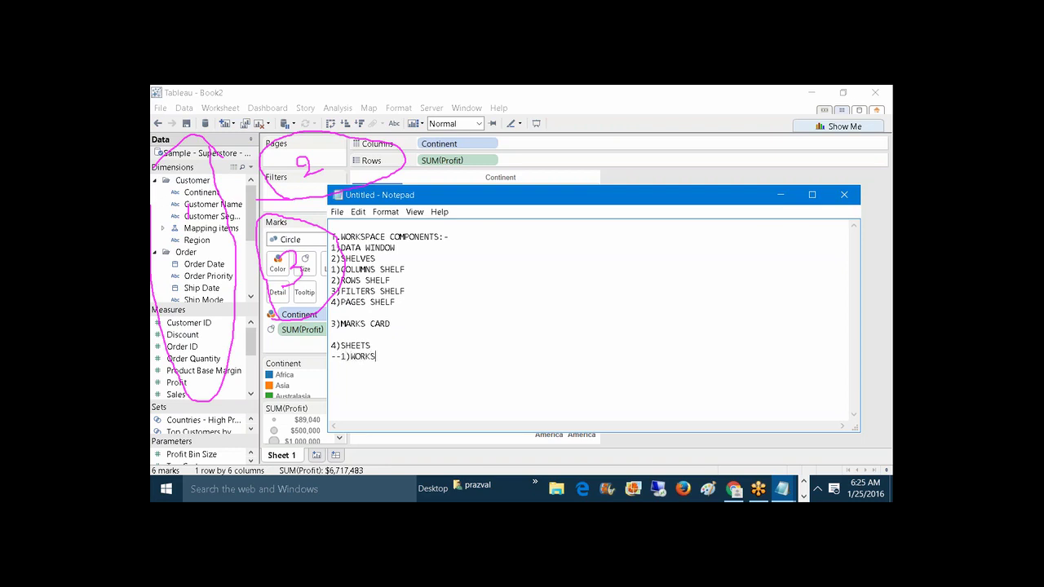
pyautogui.write('HEET    2)DASHBOARD   3)ST')
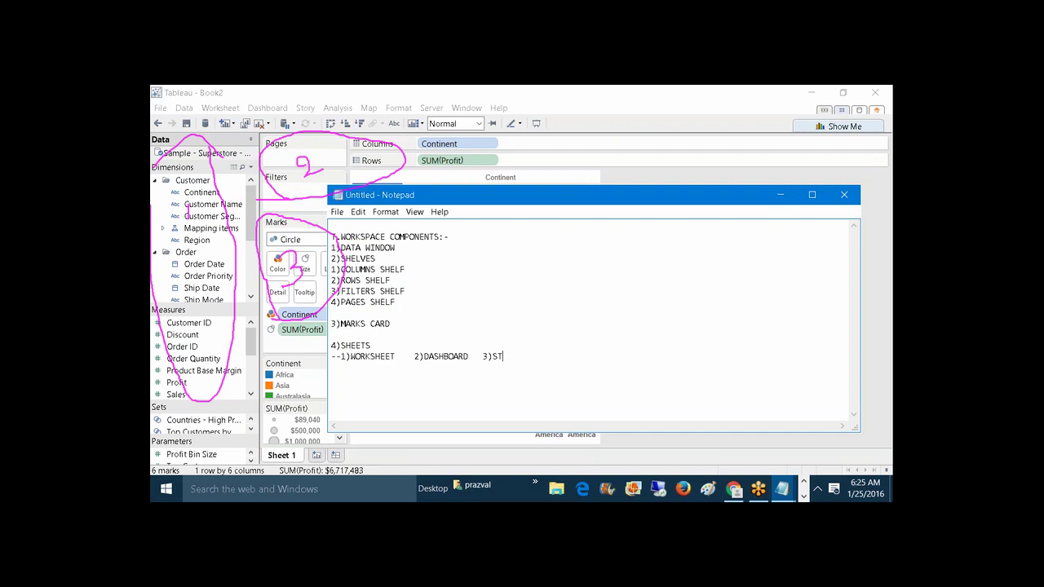
pyautogui.write('ORYBOARD')
pyautogui.moveTo(399, 356); pyautogui.dragTo(343, 360)
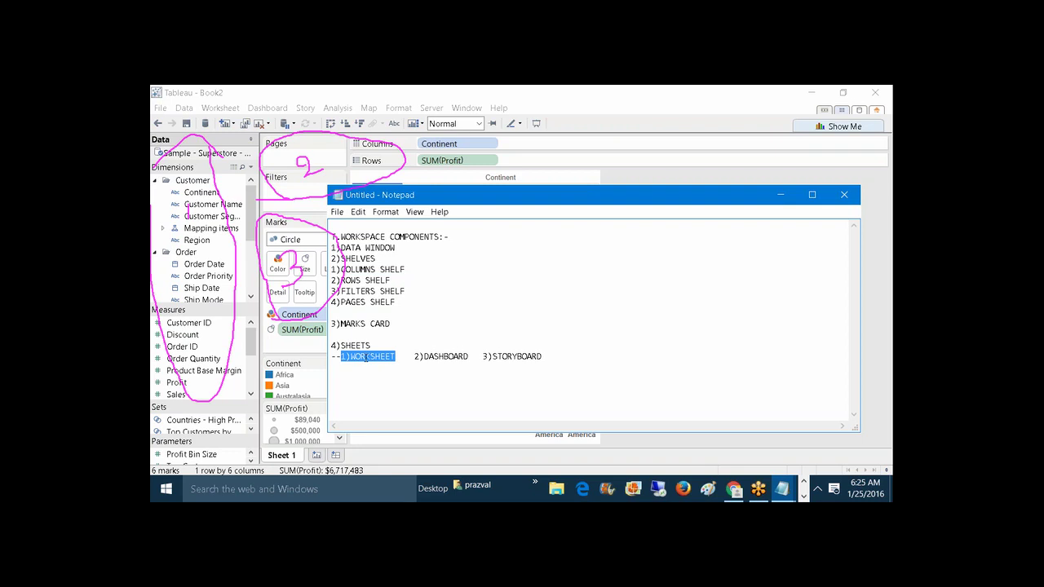
pyautogui.click(431, 360)
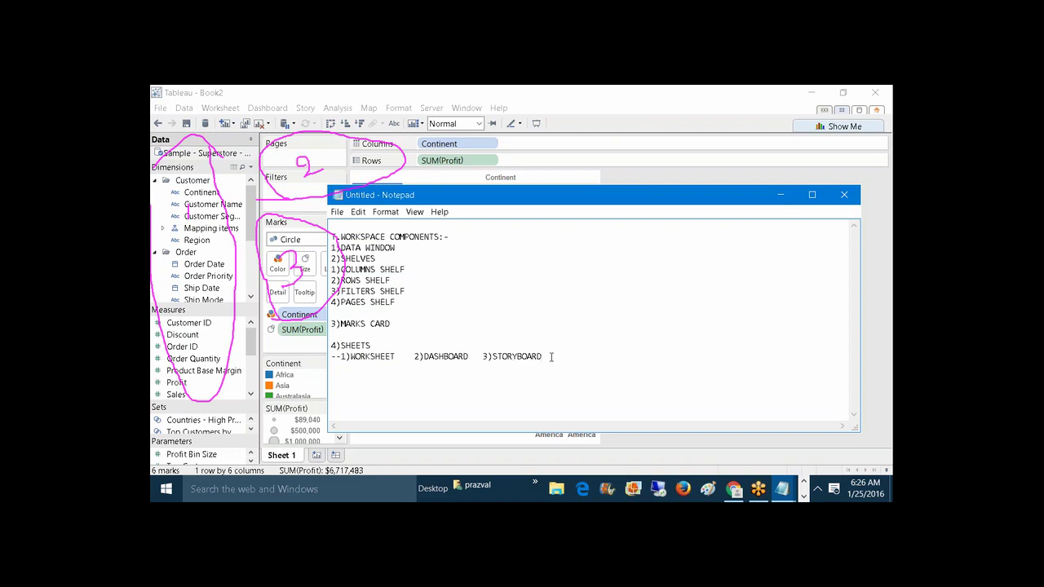
pyautogui.click(473, 357)
# - Return to Tableau, circle the Sheet 1 tab, and build a bar chart on a new worksheet with Region on Rows and Sales on Columns
pyautogui.click(780, 196)
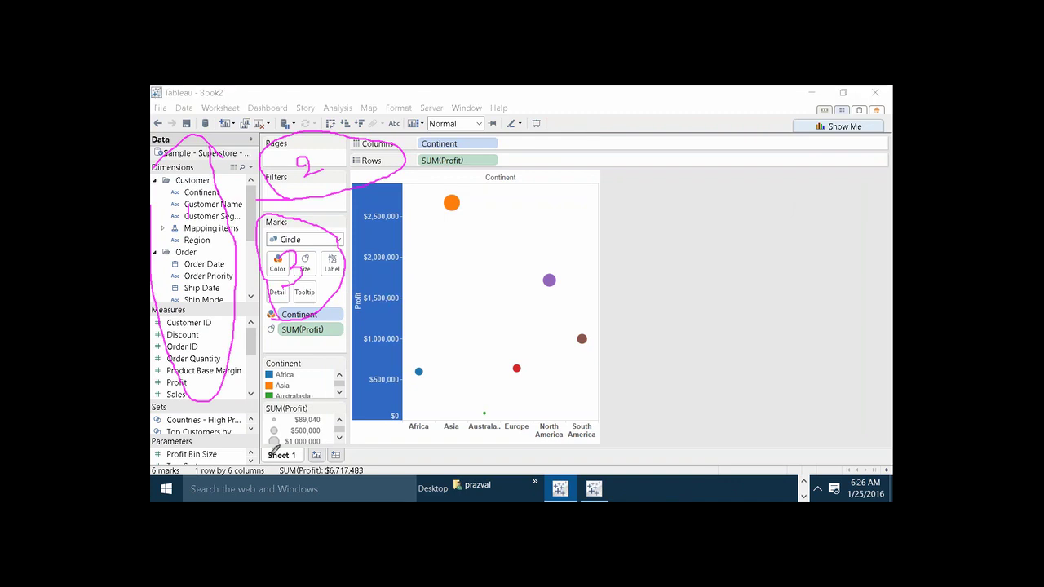
pyautogui.moveTo(275, 451)
pyautogui.mouseDown()
pyautogui.moveTo(300, 455)
pyautogui.moveTo(285, 441)
pyautogui.moveTo(271, 450)
pyautogui.moveTo(297, 445)
pyautogui.mouseUp()
pyautogui.click(316, 457)
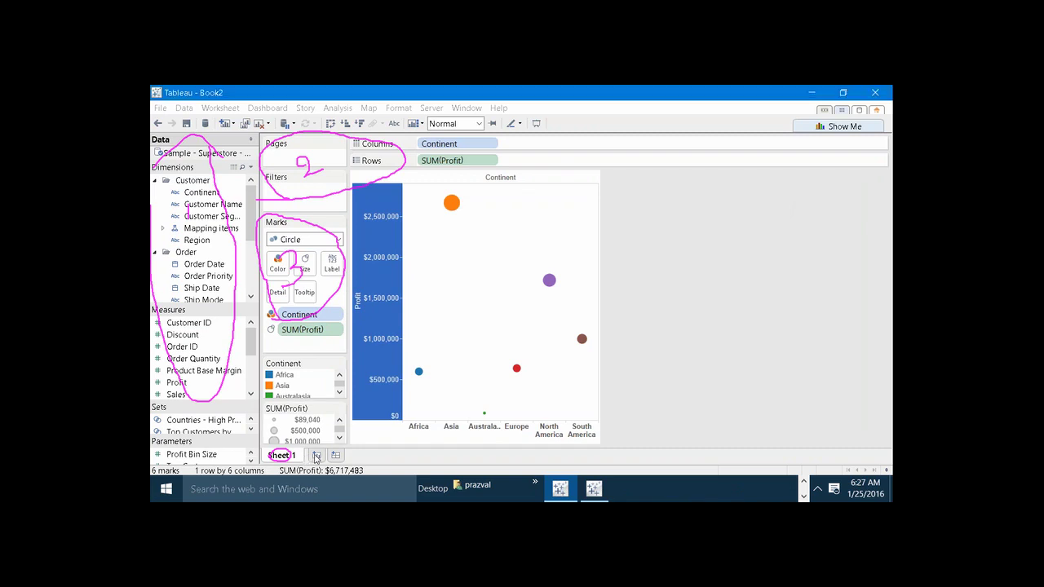
pyautogui.click(316, 457)
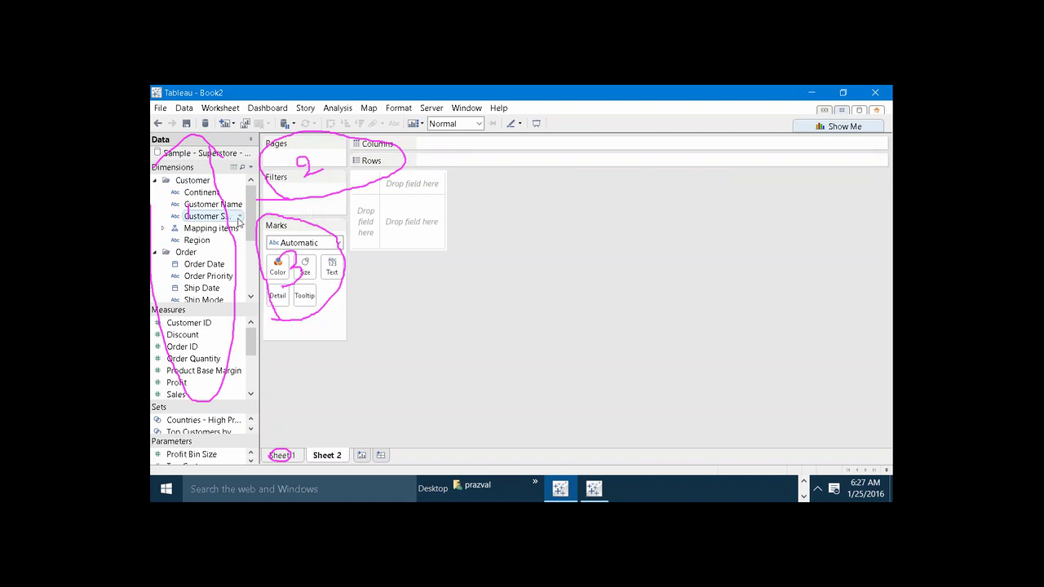
pyautogui.moveTo(196, 240); pyautogui.dragTo(379, 161)
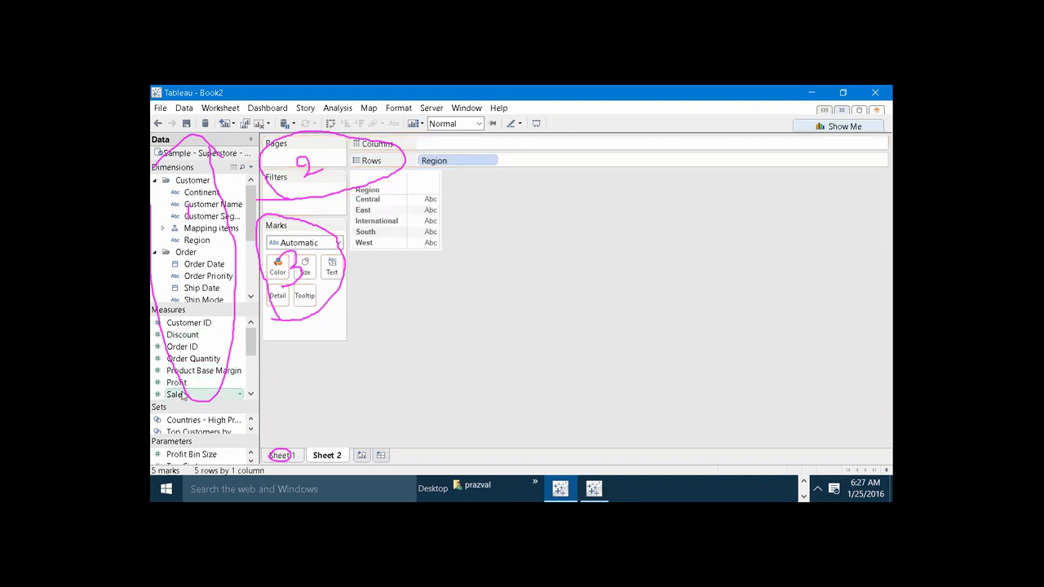
pyautogui.moveTo(181, 395); pyautogui.dragTo(444, 145)
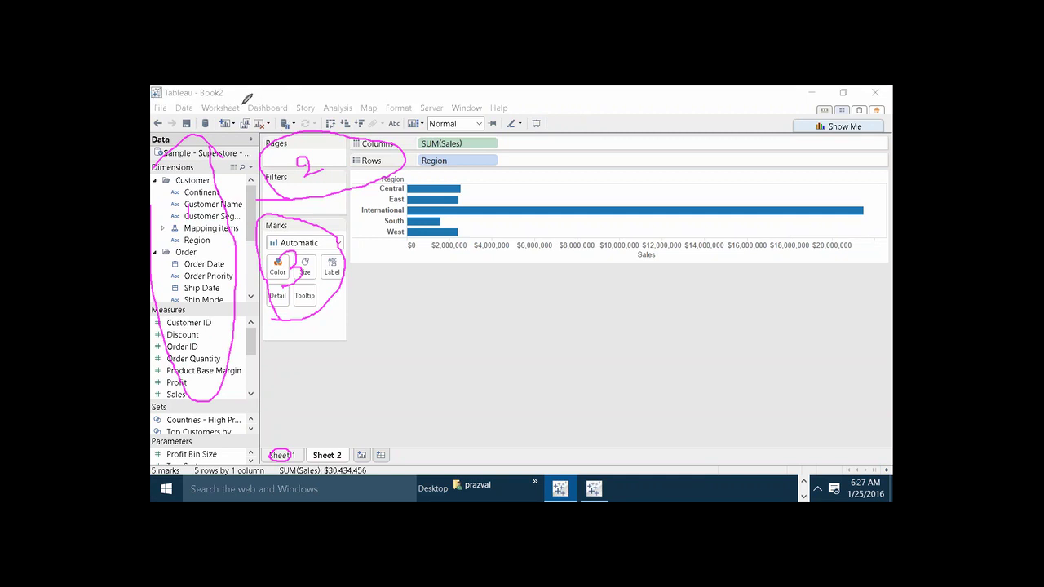
# - Circle the workbook name Book2 and create a new dashboard with Sheet 1 and Sheet 2 side by side
pyautogui.moveTo(245, 100)
pyautogui.mouseDown()
pyautogui.moveTo(202, 92)
pyautogui.moveTo(239, 95)
pyautogui.mouseUp()
pyautogui.click(380, 456)
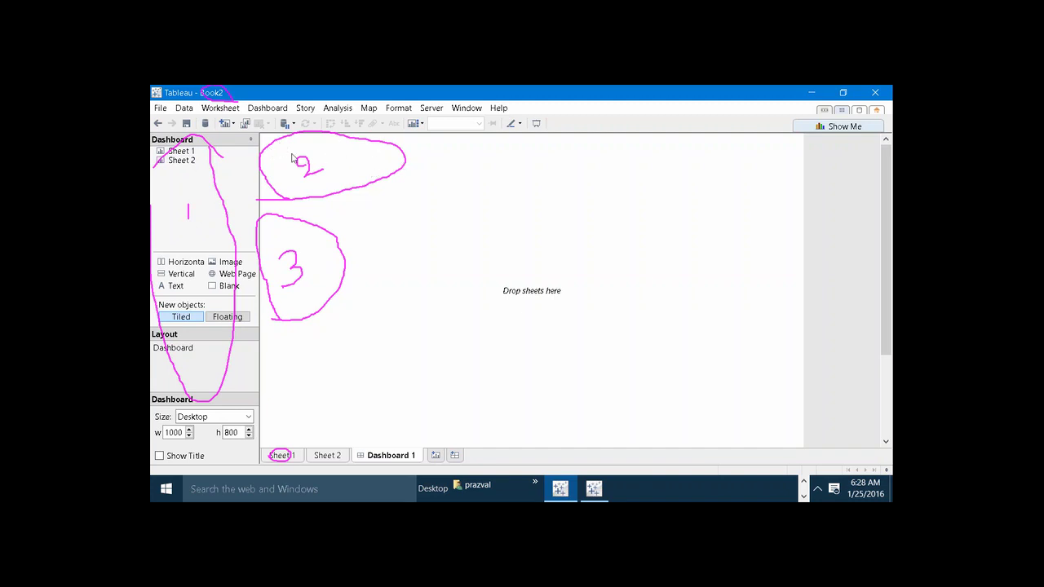
pyautogui.moveTo(181, 151); pyautogui.dragTo(338, 182)
pyautogui.moveTo(188, 163); pyautogui.dragTo(522, 342)
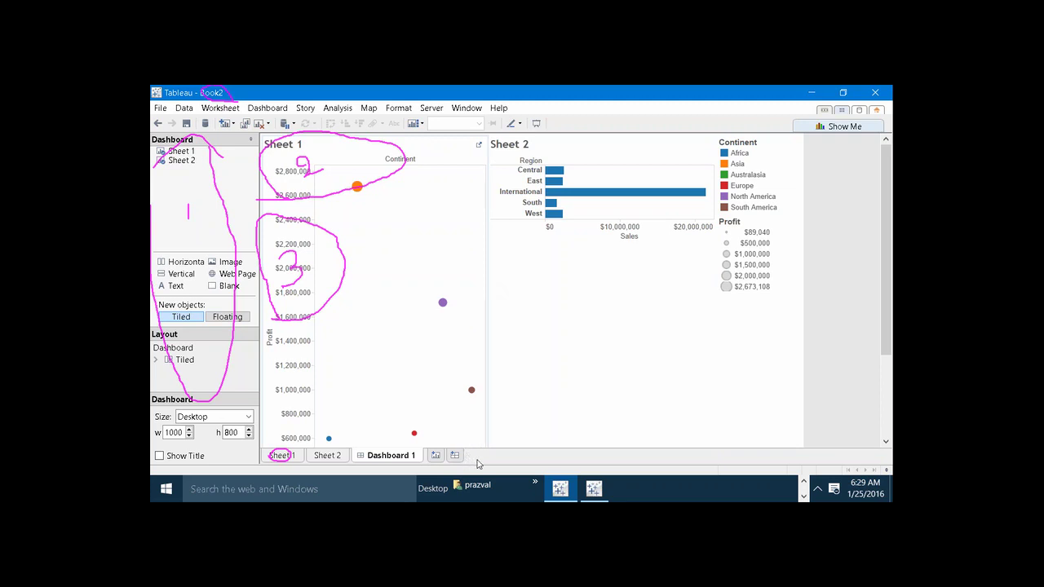
# - Create a new story with Sheet 1 as the first point and Dashboard 1 on a new blank point, and reselect the first point
pyautogui.click(306, 108)
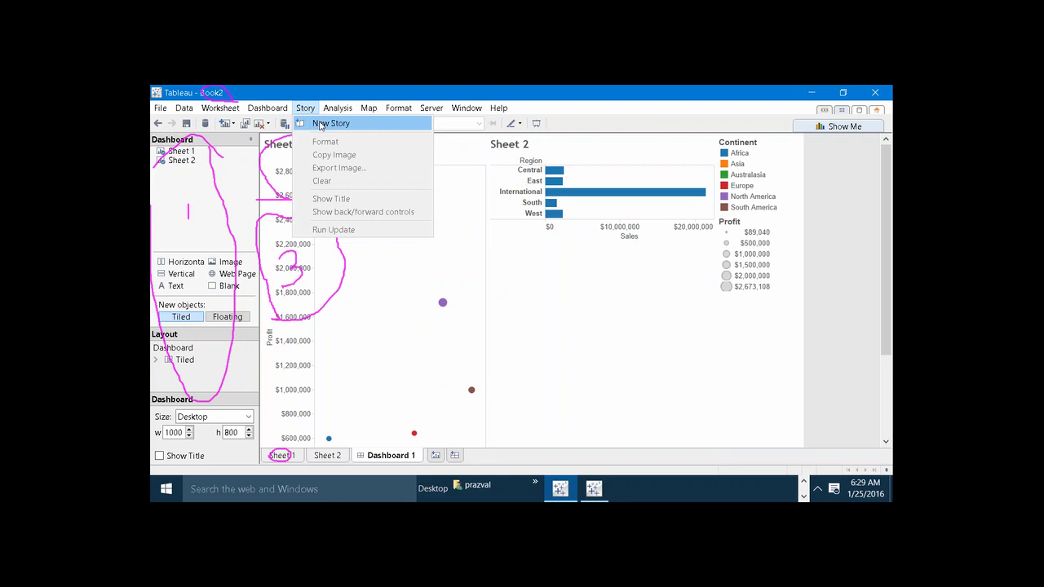
pyautogui.click(320, 124)
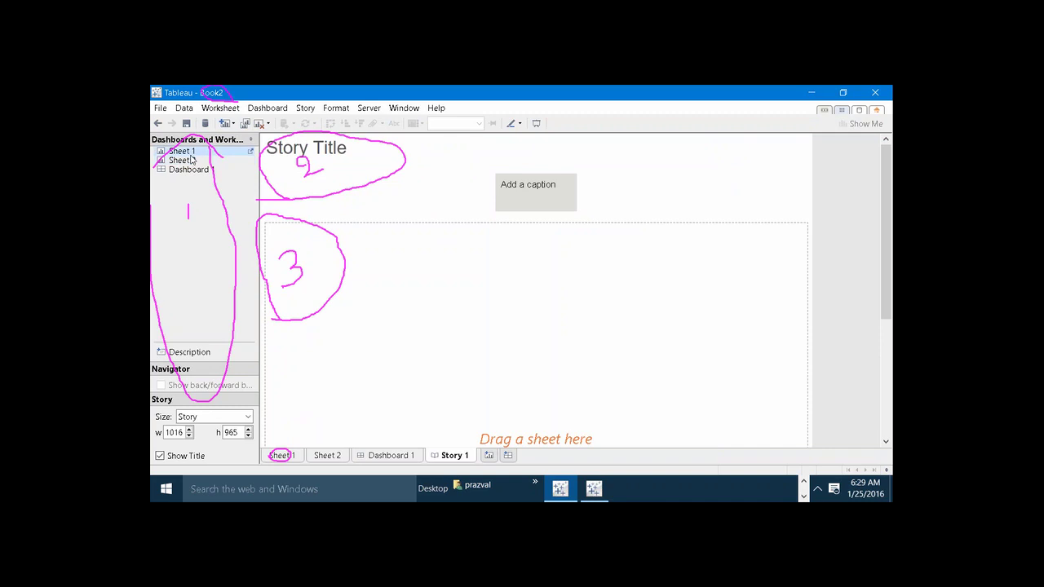
pyautogui.moveTo(184, 152); pyautogui.dragTo(356, 295)
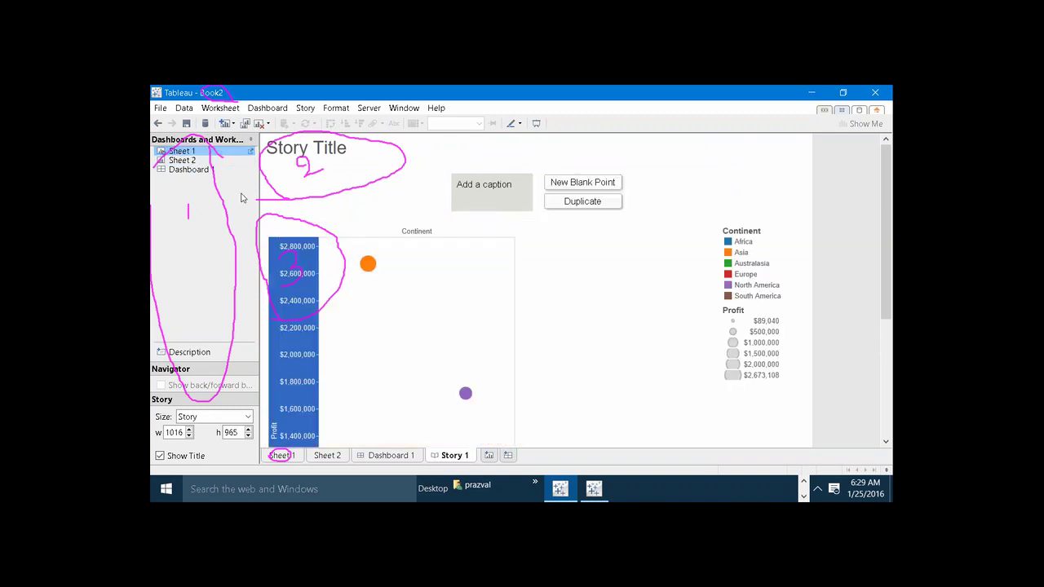
pyautogui.click(192, 161)
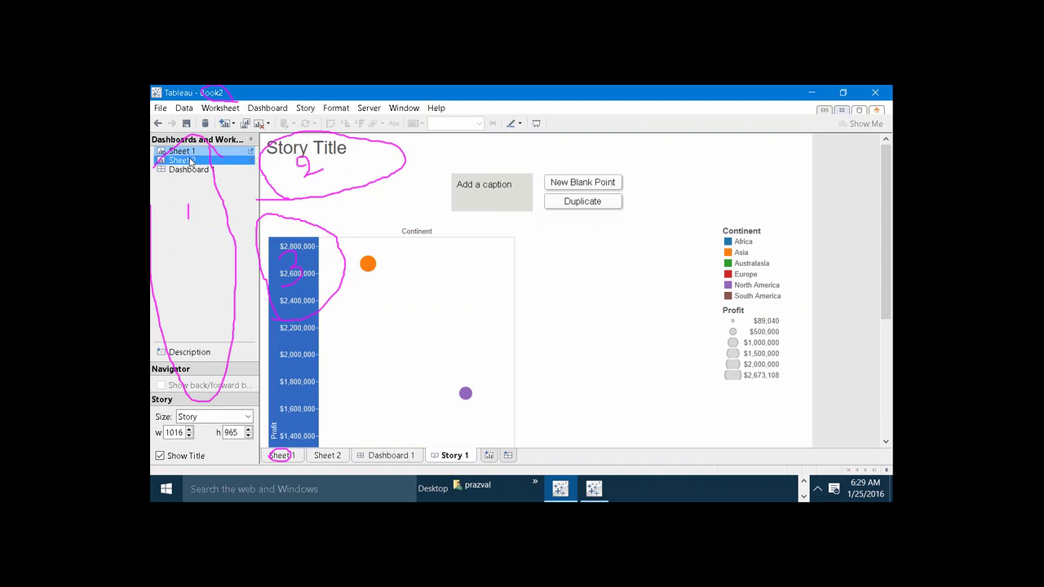
pyautogui.click(553, 190)
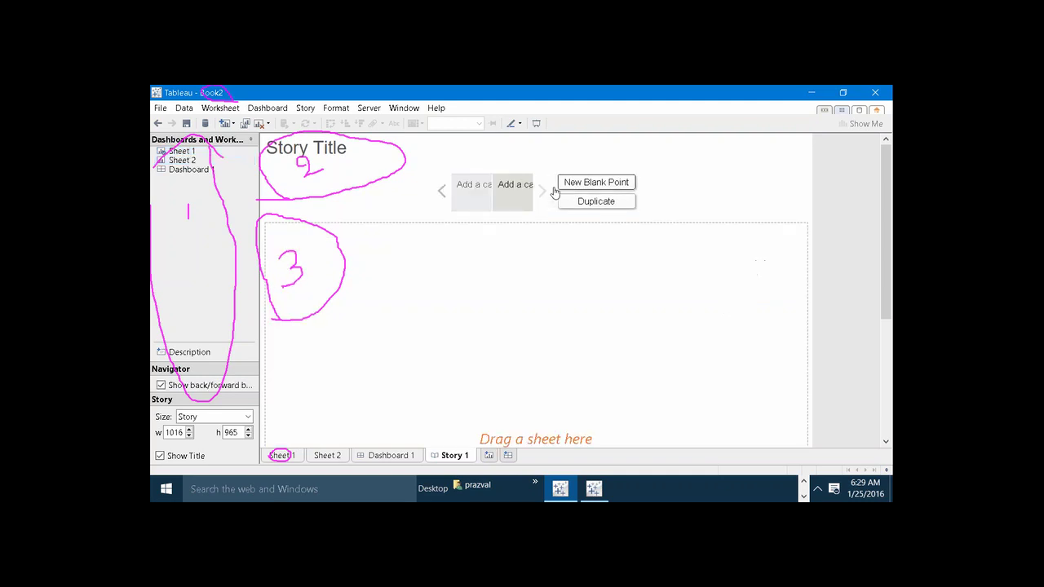
pyautogui.moveTo(218, 172); pyautogui.dragTo(530, 326)
pyautogui.click(447, 205)
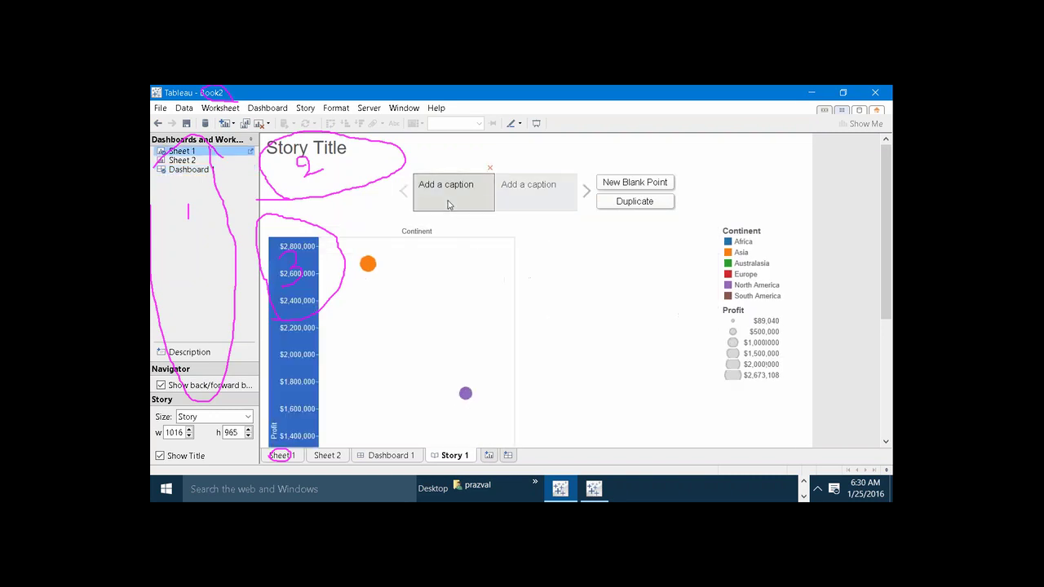
# - Show the story's second point and review Sheet 1, Dashboard 1 and Story 1 in turn
pyautogui.click(516, 206)
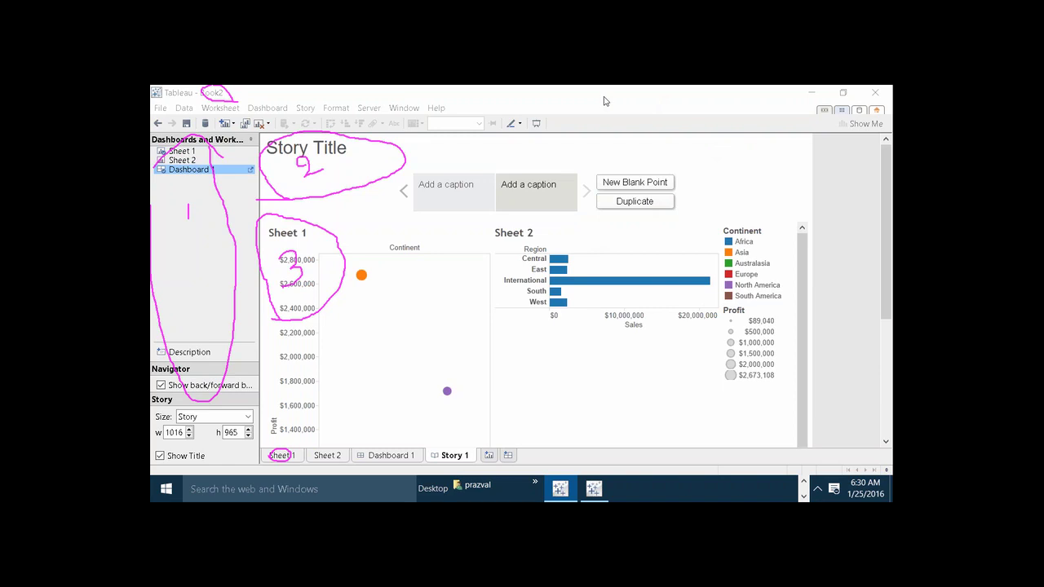
pyautogui.click(877, 114)
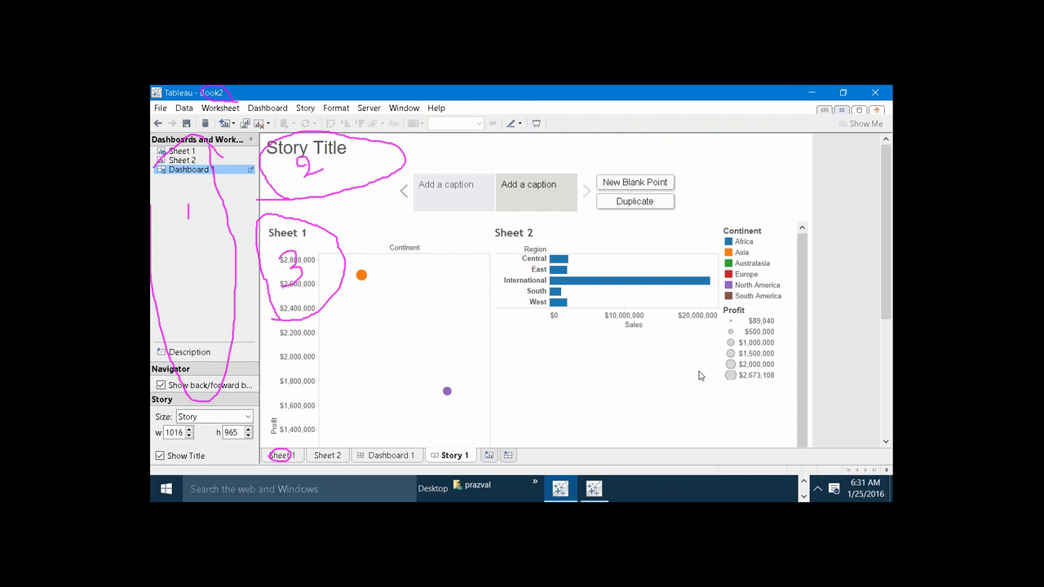
pyautogui.click(298, 457)
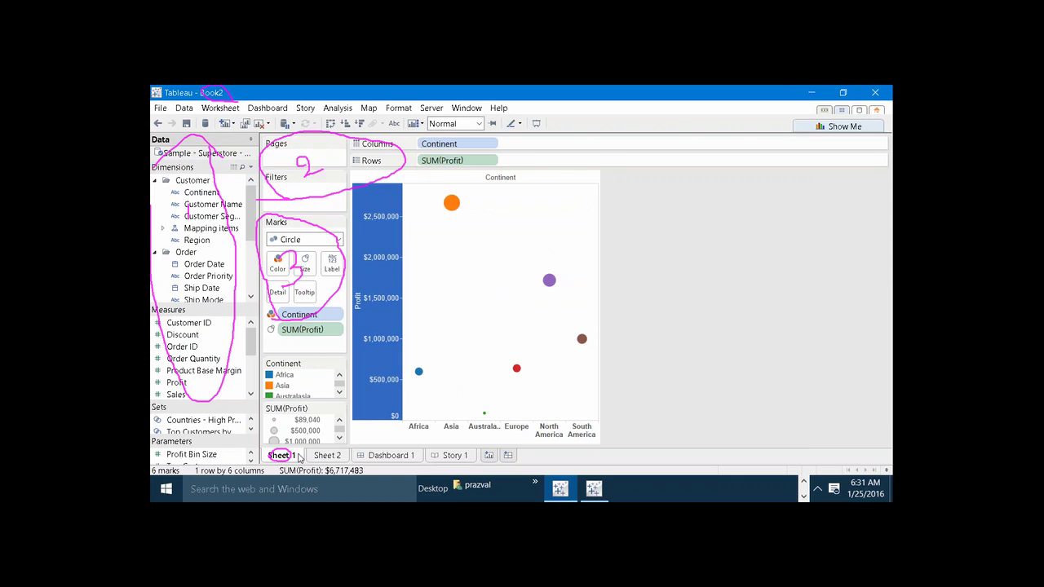
pyautogui.click(376, 460)
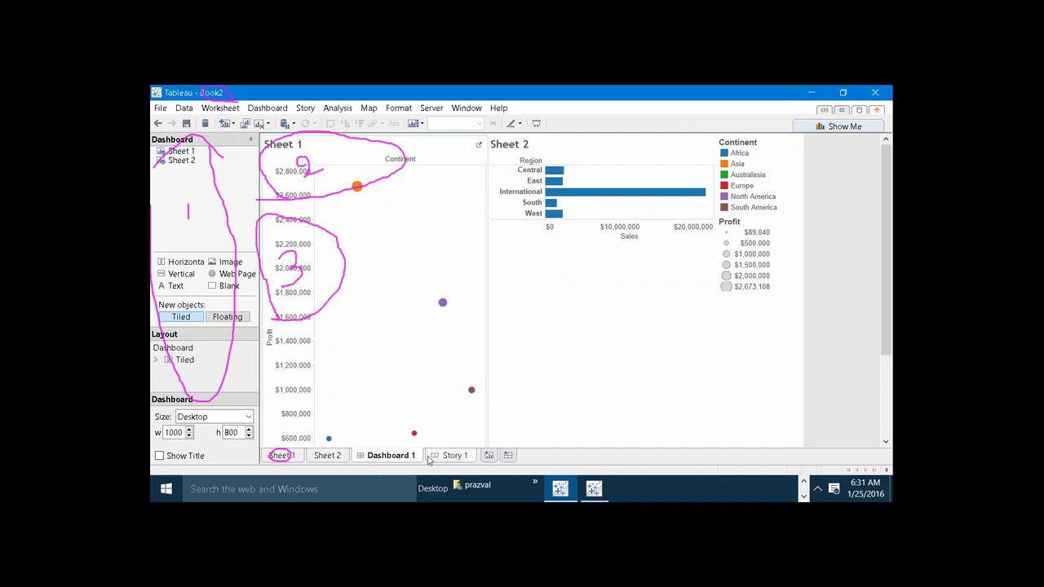
pyautogui.click(428, 461)
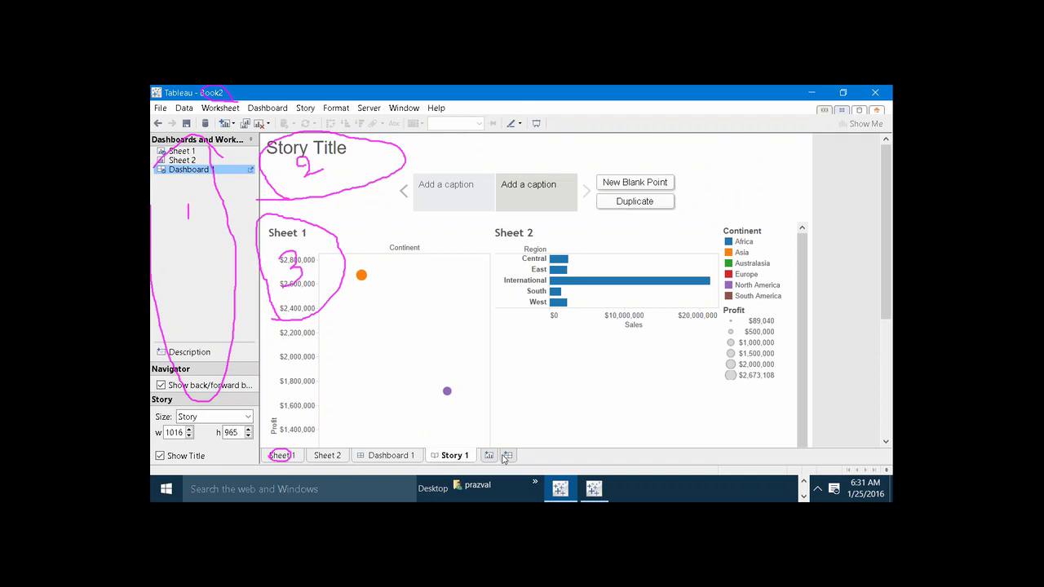
# - View a blank workbook in another Tableau window, dismissing its load warnings, and return to the Book2 story
pyautogui.click(593, 489)
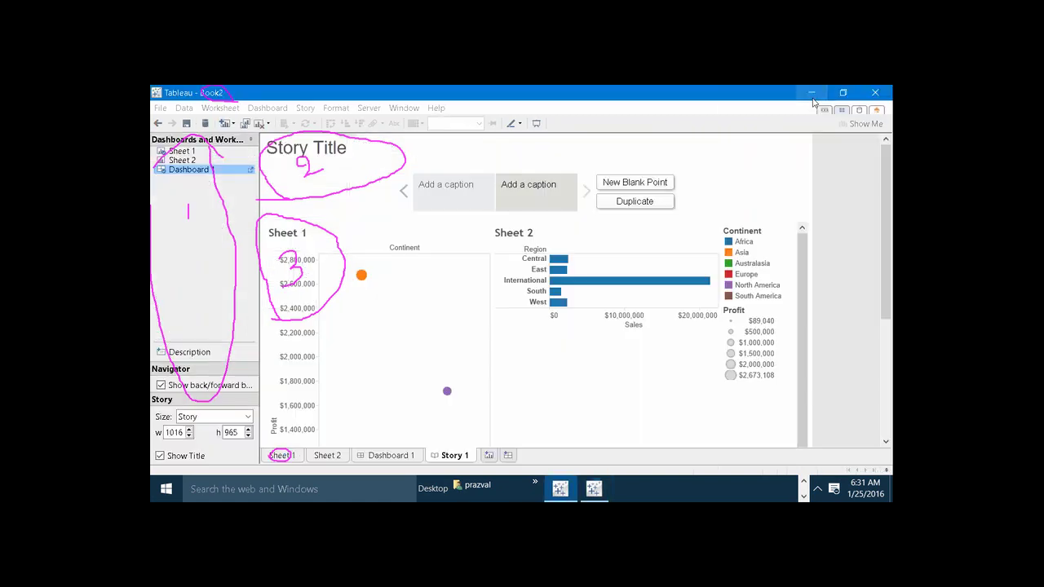
pyautogui.click(813, 97)
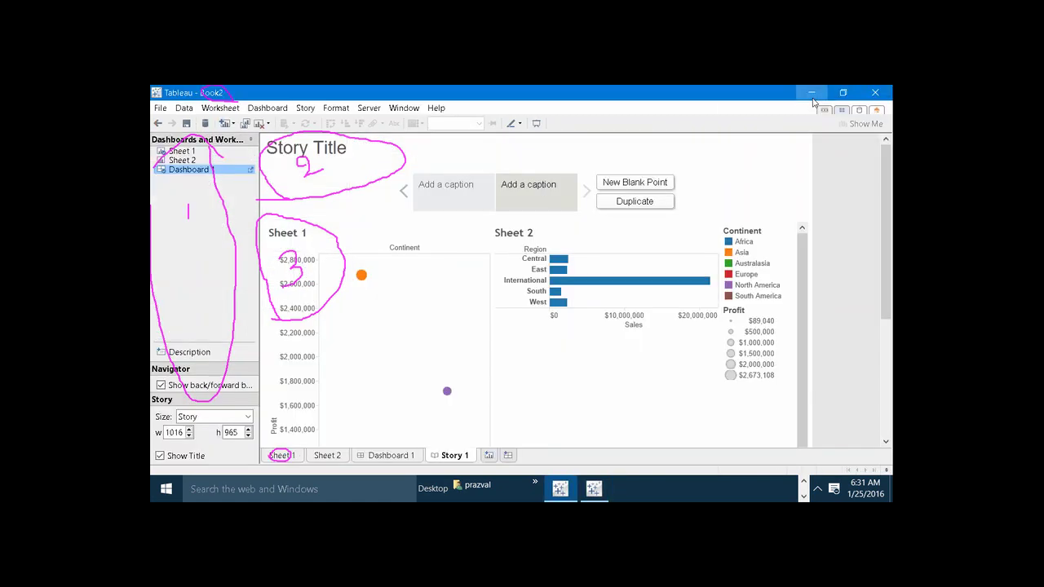
pyautogui.click(812, 94)
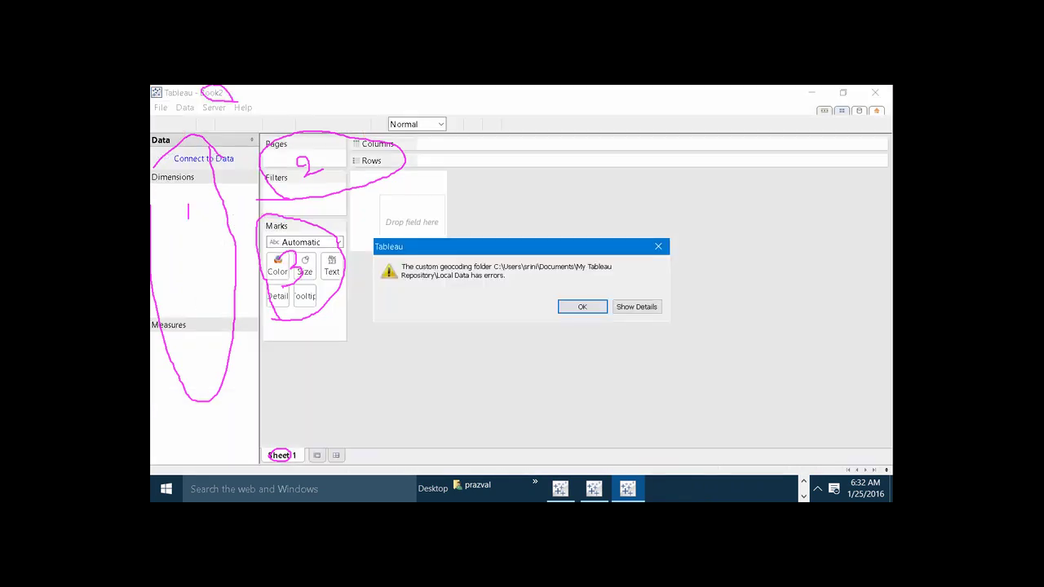
pyautogui.click(580, 306)
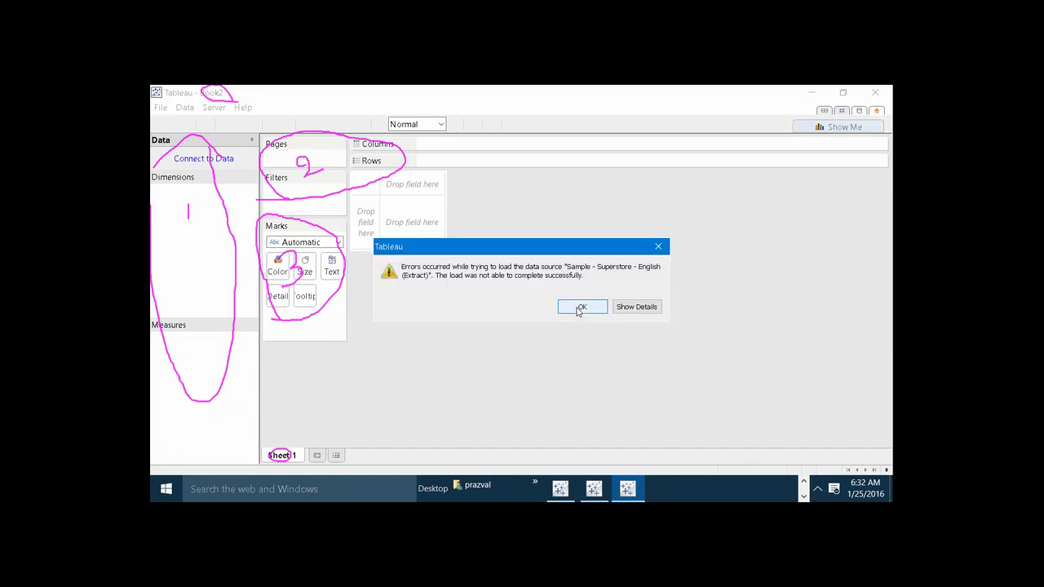
pyautogui.click(584, 307)
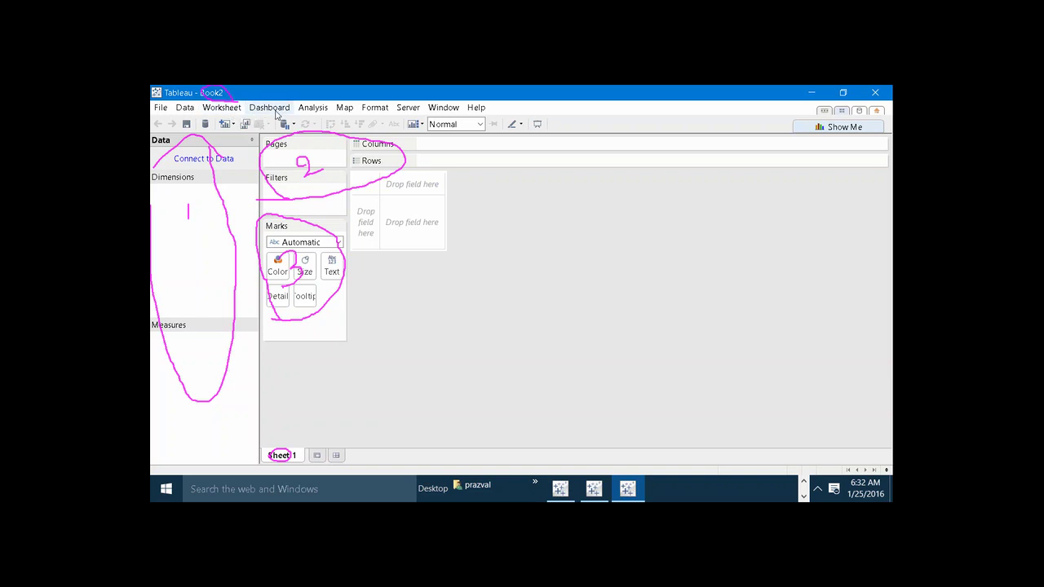
pyautogui.moveTo(603, 491)
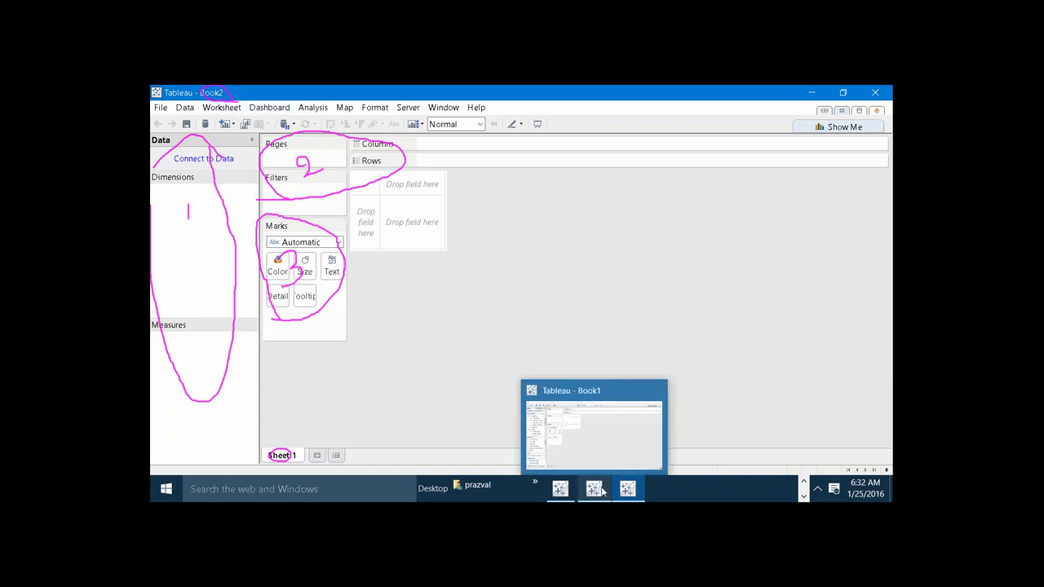
pyautogui.click(560, 489)
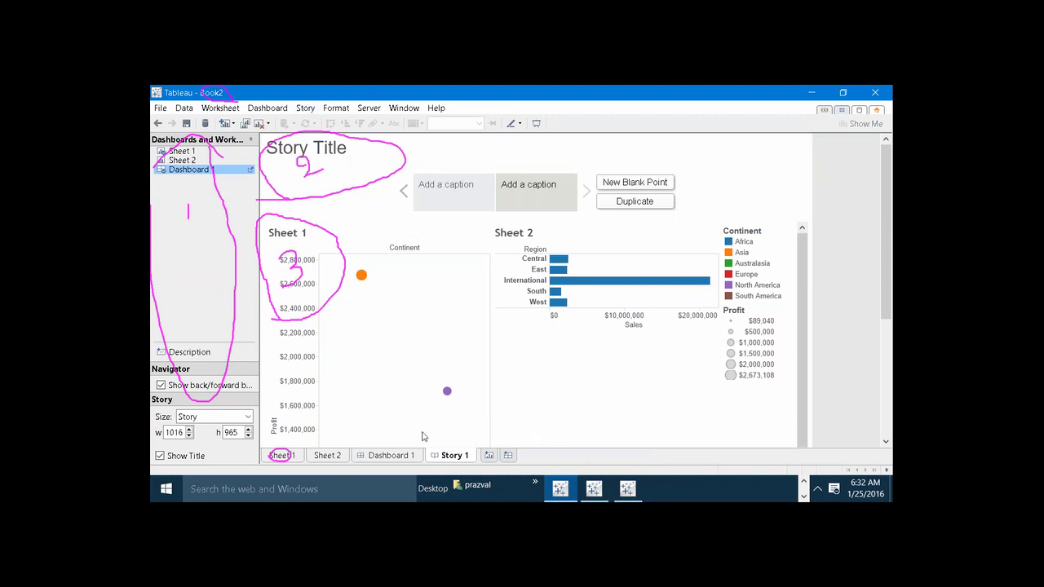
# - Show Sheet 2, circle the sheet tabs and label them 4, and circle the toolbar and label it 5
pyautogui.click(338, 457)
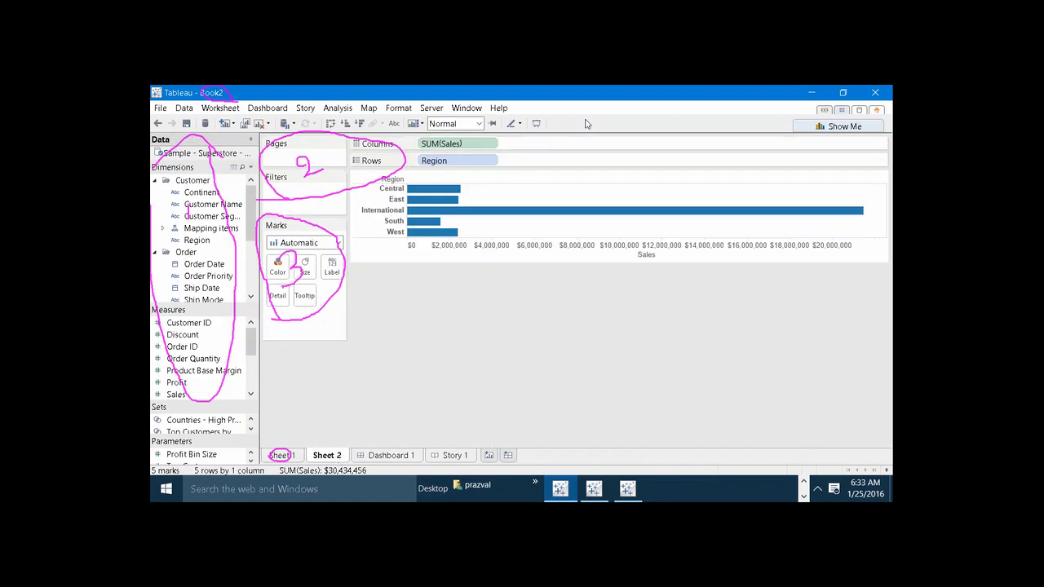
pyautogui.moveTo(280, 454)
pyautogui.mouseDown()
pyautogui.moveTo(334, 465)
pyautogui.moveTo(453, 454)
pyautogui.moveTo(284, 422)
pyautogui.moveTo(247, 453)
pyautogui.mouseUp()
pyautogui.moveTo(346, 403)
pyautogui.mouseDown()
pyautogui.moveTo(364, 417)
pyautogui.moveTo(353, 431)
pyautogui.mouseUp()
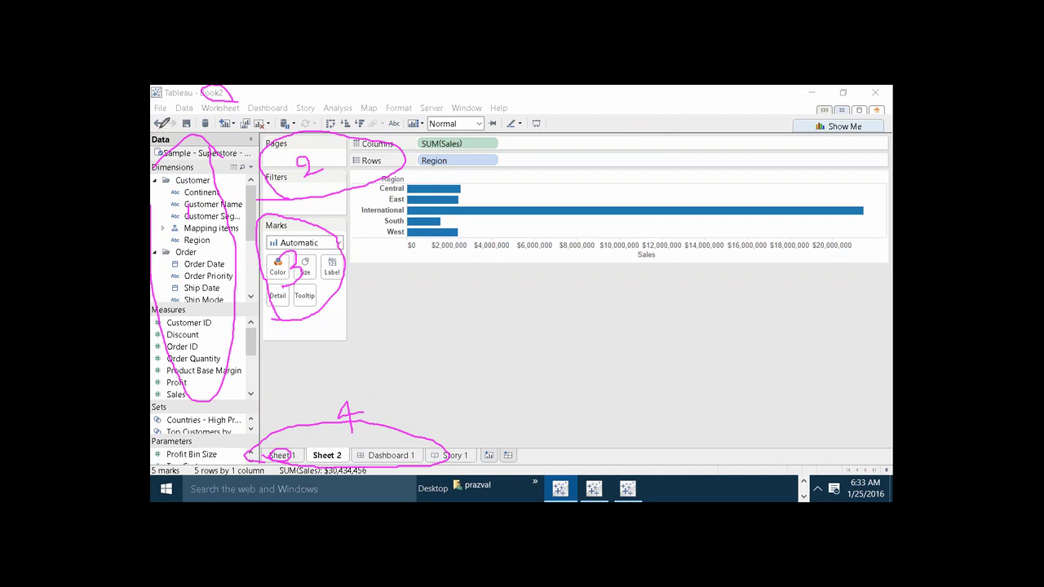
pyautogui.moveTo(156, 123)
pyautogui.mouseDown()
pyautogui.moveTo(553, 129)
pyautogui.moveTo(554, 119)
pyautogui.moveTo(158, 114)
pyautogui.mouseUp()
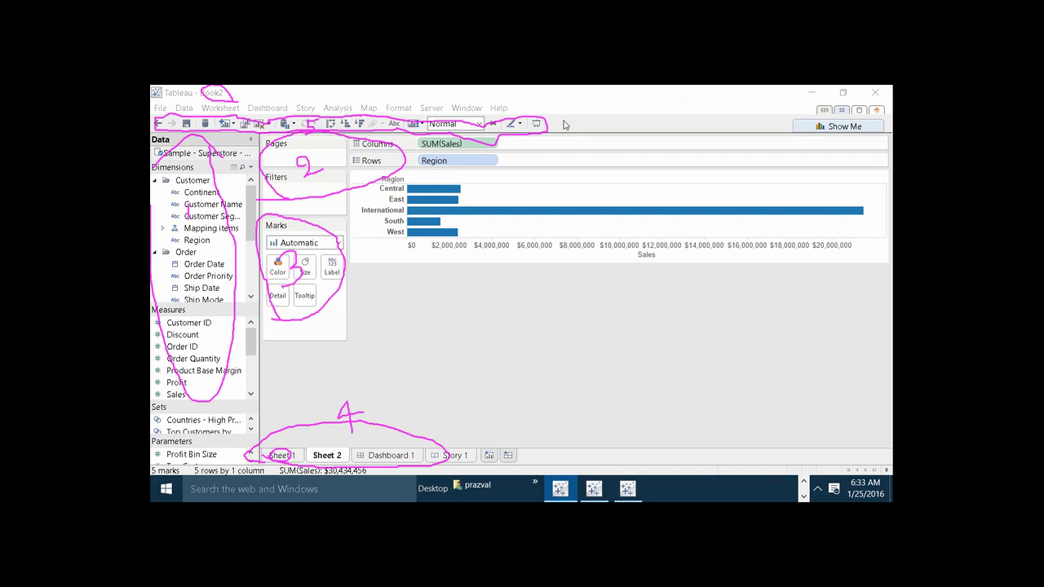
# - Undo and redo the story point selection, undo back to the empty story, and redo placing Sheet 1 in it
pyautogui.click(160, 124)
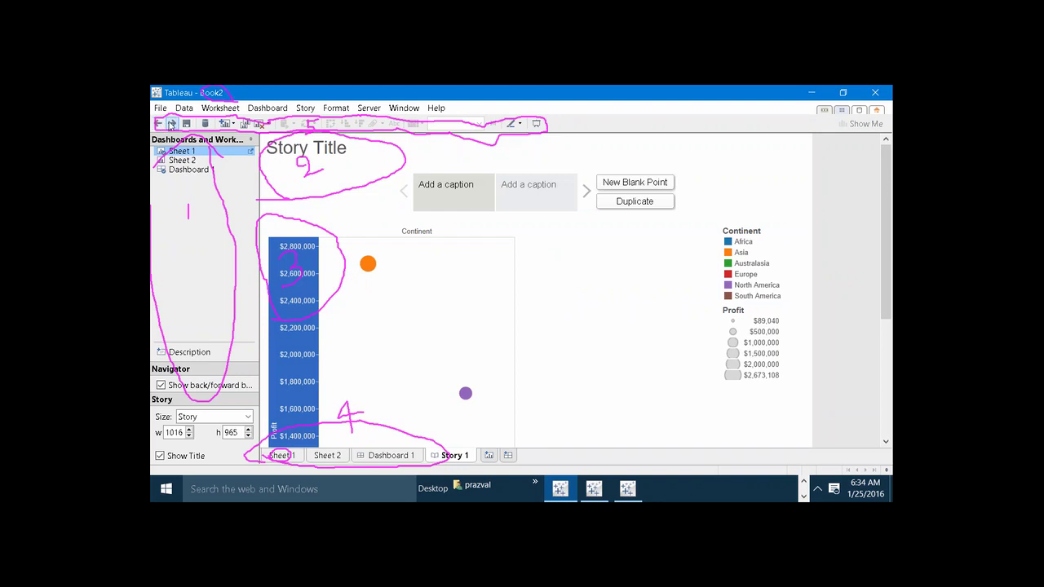
pyautogui.click(172, 124)
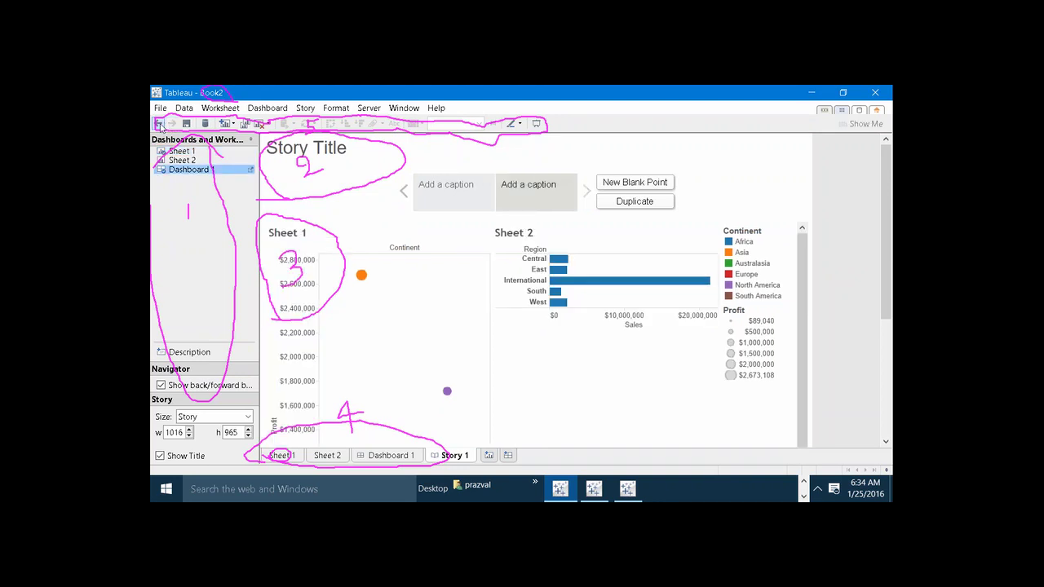
pyautogui.click(160, 124)
pyautogui.click(160, 124)
pyautogui.click(160, 124)
pyautogui.click(159, 124)
pyautogui.click(160, 124)
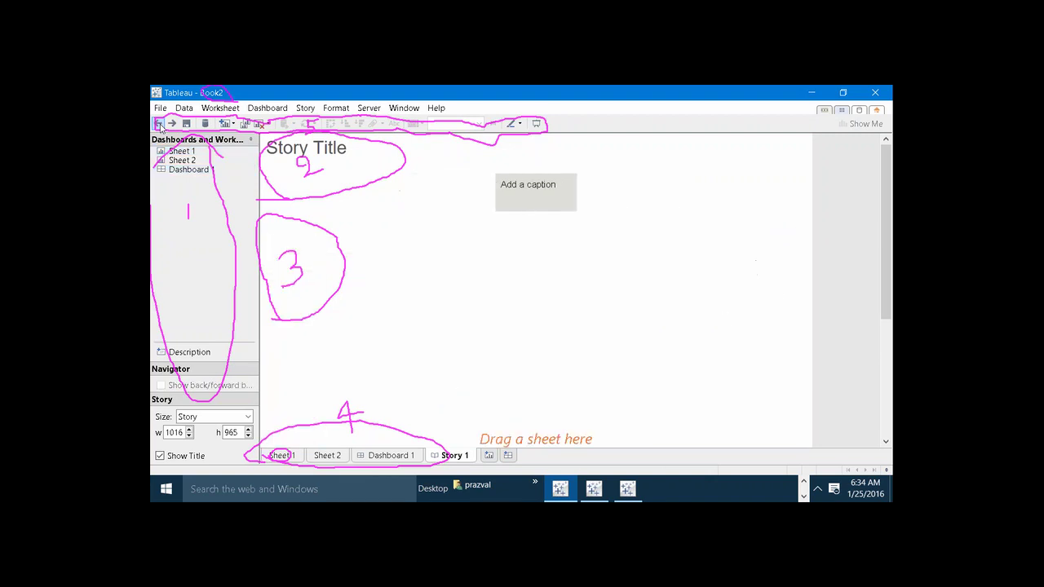
pyautogui.click(174, 124)
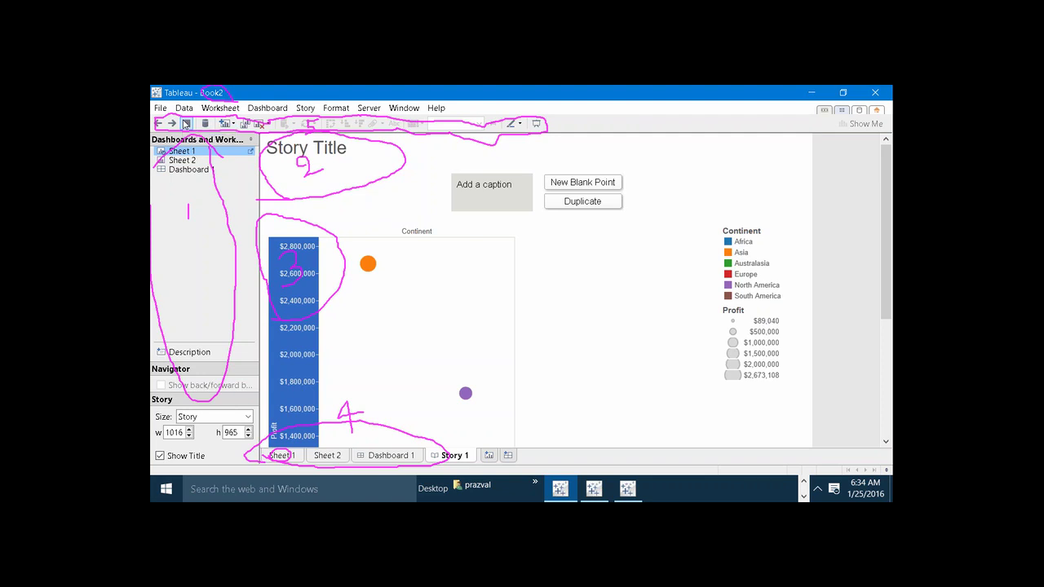
# - Examine the Save As file type and destination folder for the workbook, and close without saving
pyautogui.click(186, 123)
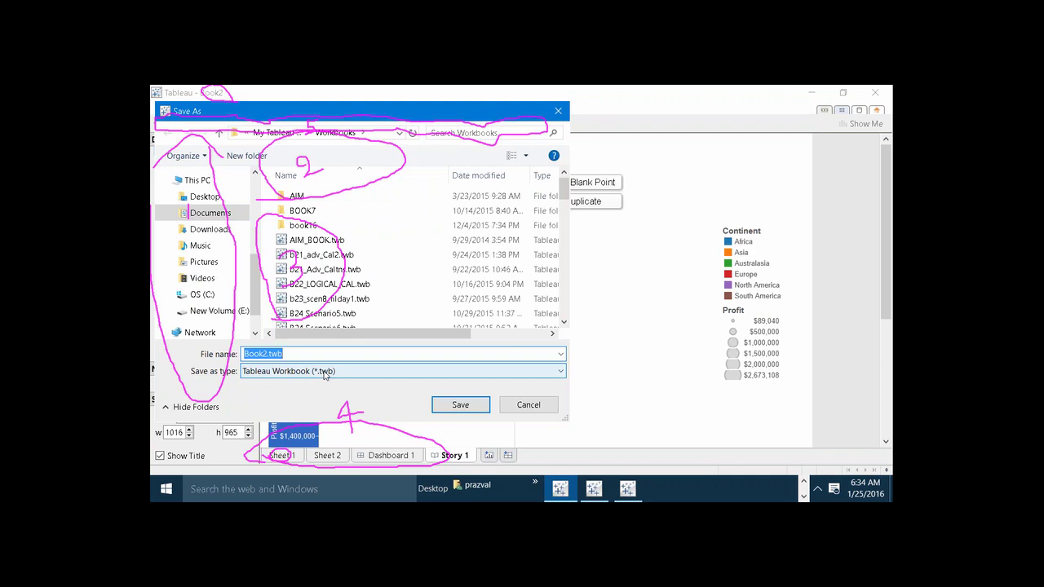
pyautogui.click(401, 135)
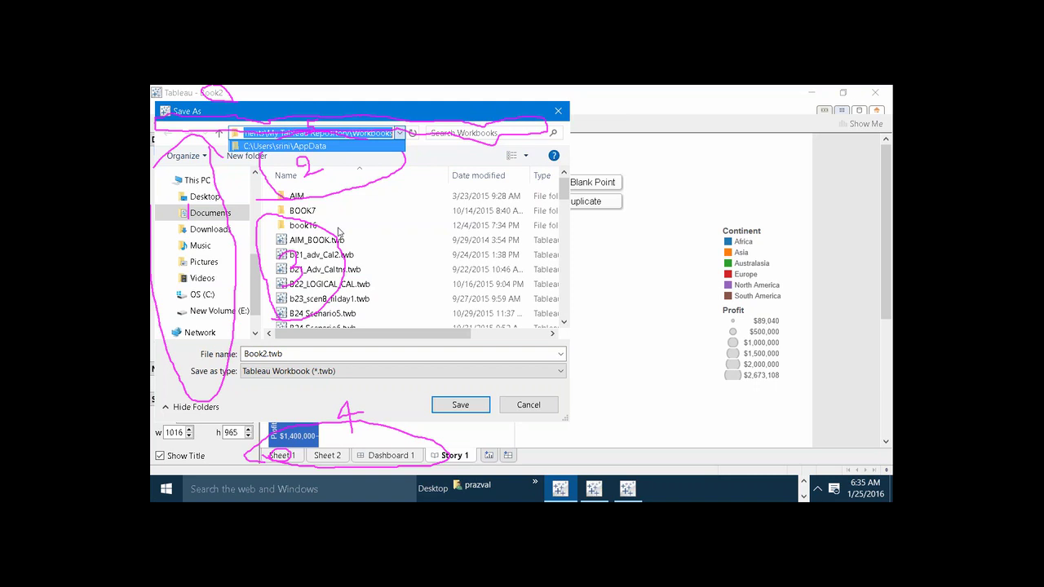
pyautogui.click(511, 405)
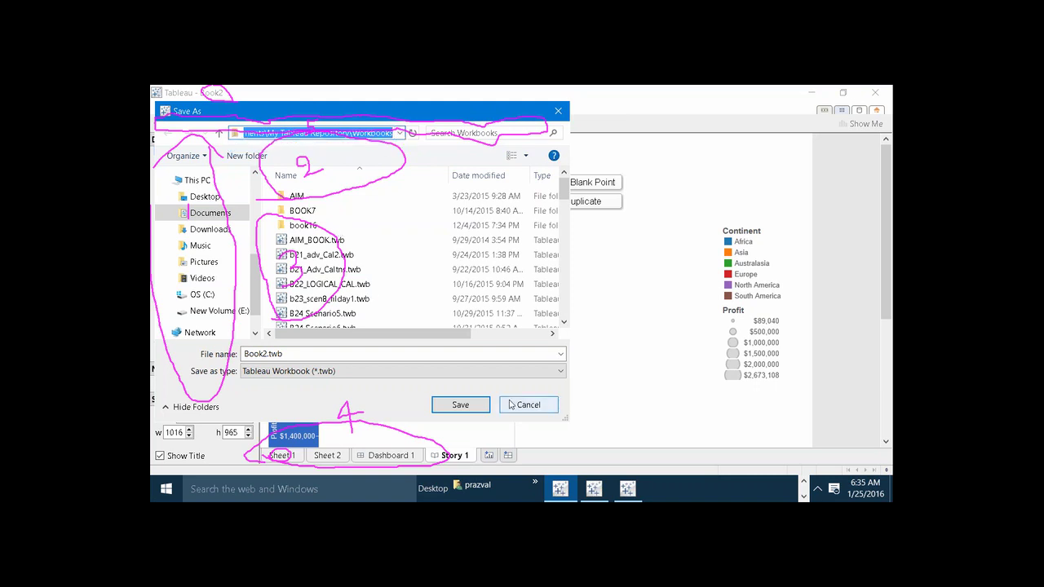
pyautogui.click(511, 405)
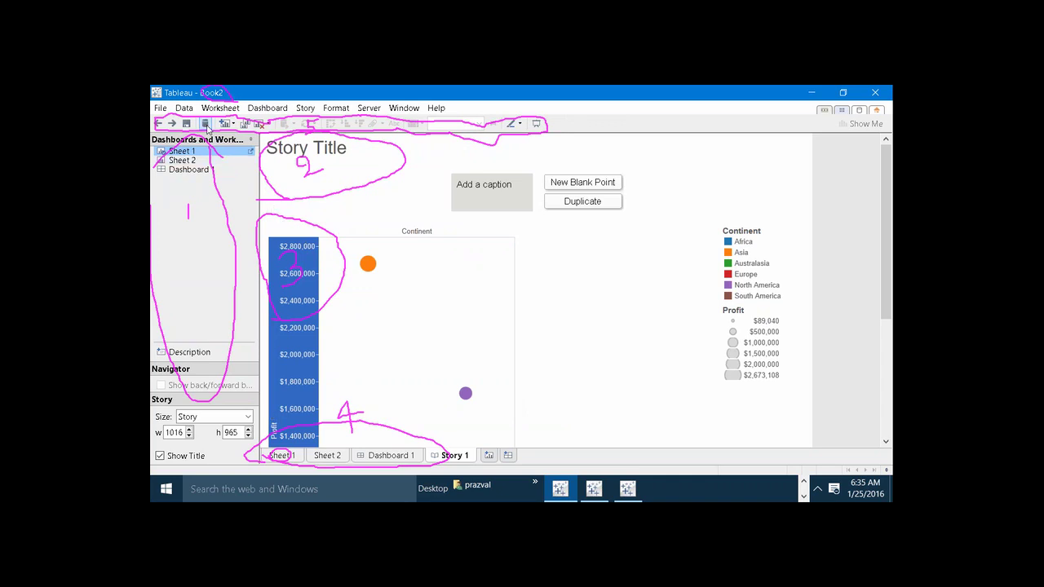
# - Review Dashboard 1 and Sheet 2, look over the available data source connections, and return to Dashboard 1 without connecting
pyautogui.click(366, 456)
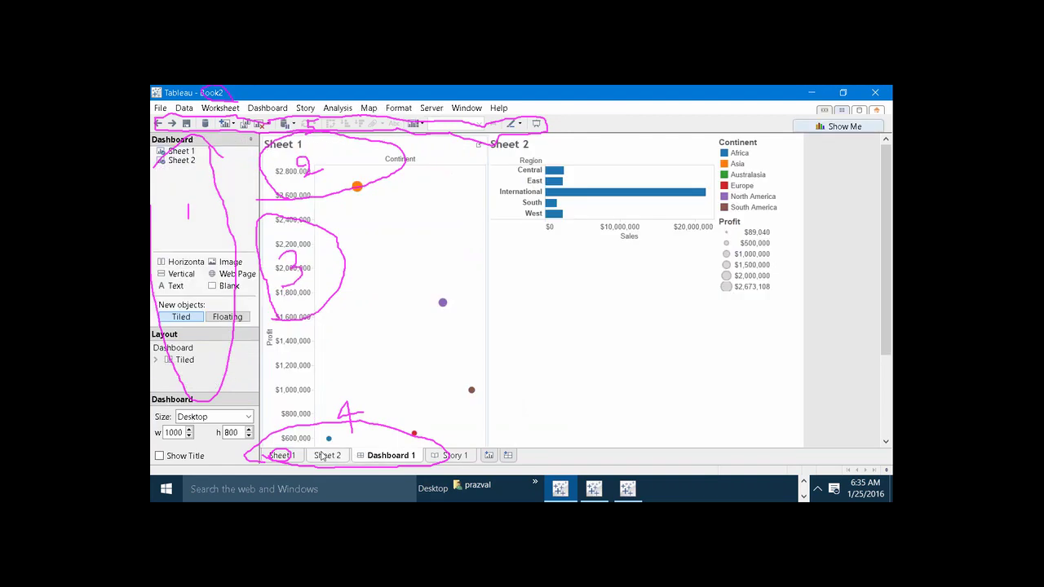
pyautogui.click(325, 457)
pyautogui.click(378, 460)
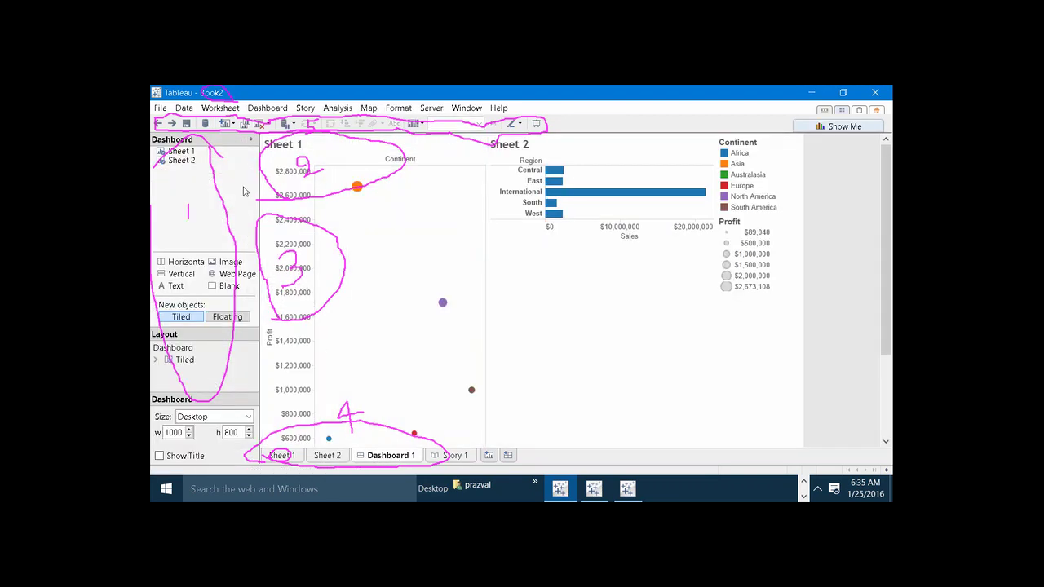
pyautogui.click(206, 124)
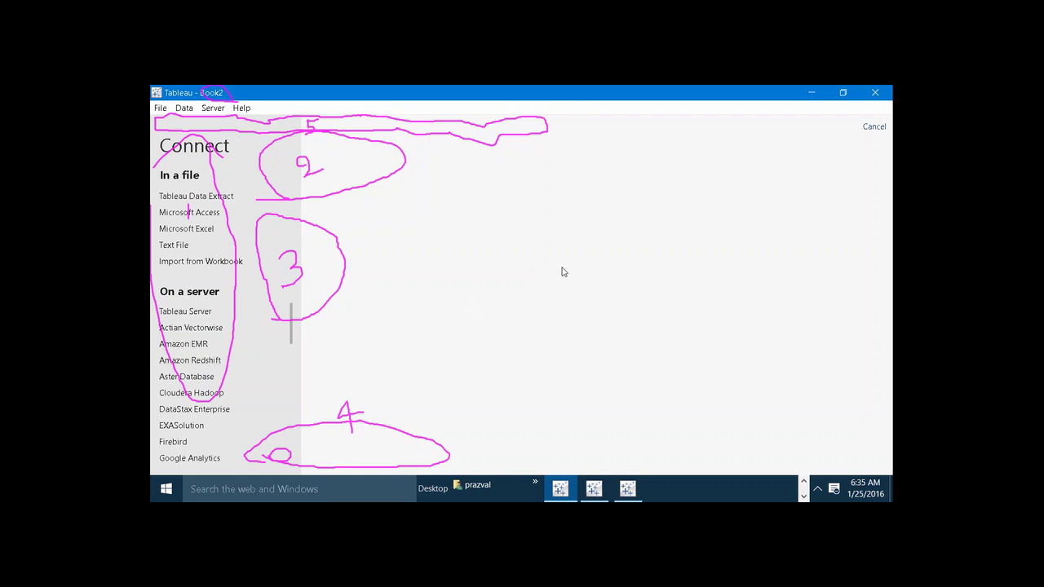
pyautogui.click(874, 127)
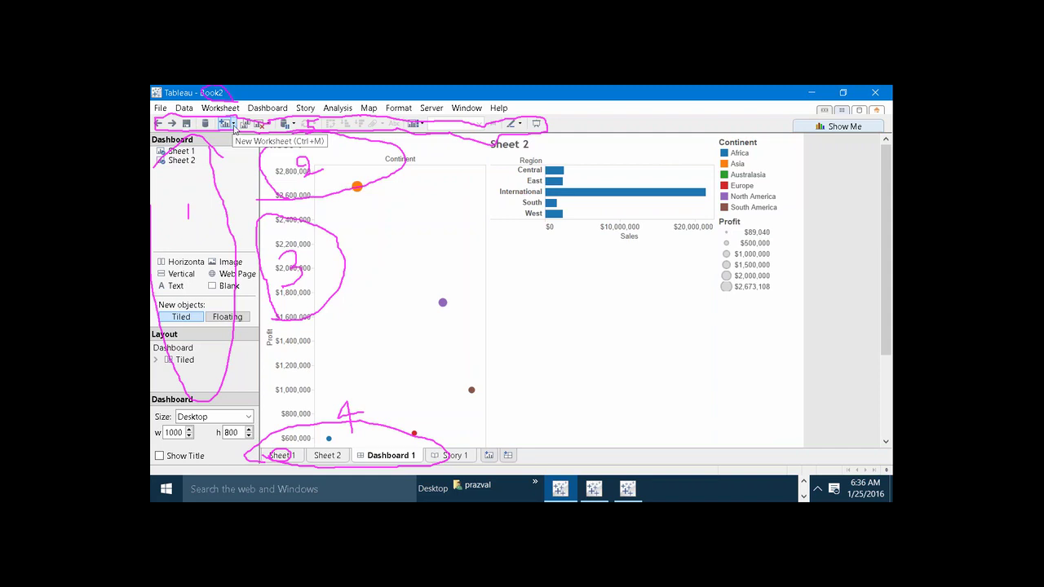
# - Add a new worksheet after Dashboard 1 and review the options for creating new sheets
pyautogui.click(235, 127)
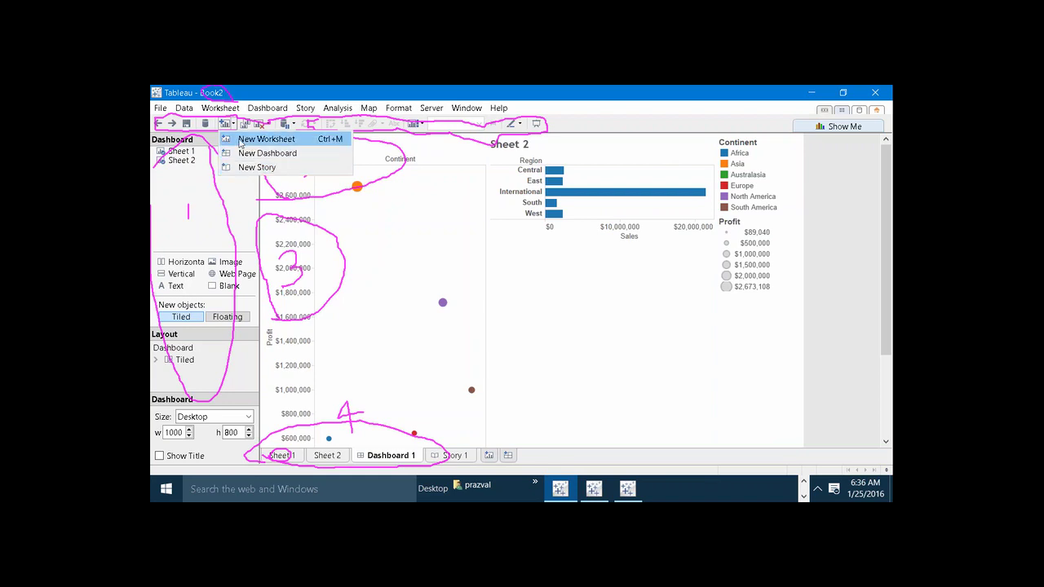
pyautogui.click(242, 143)
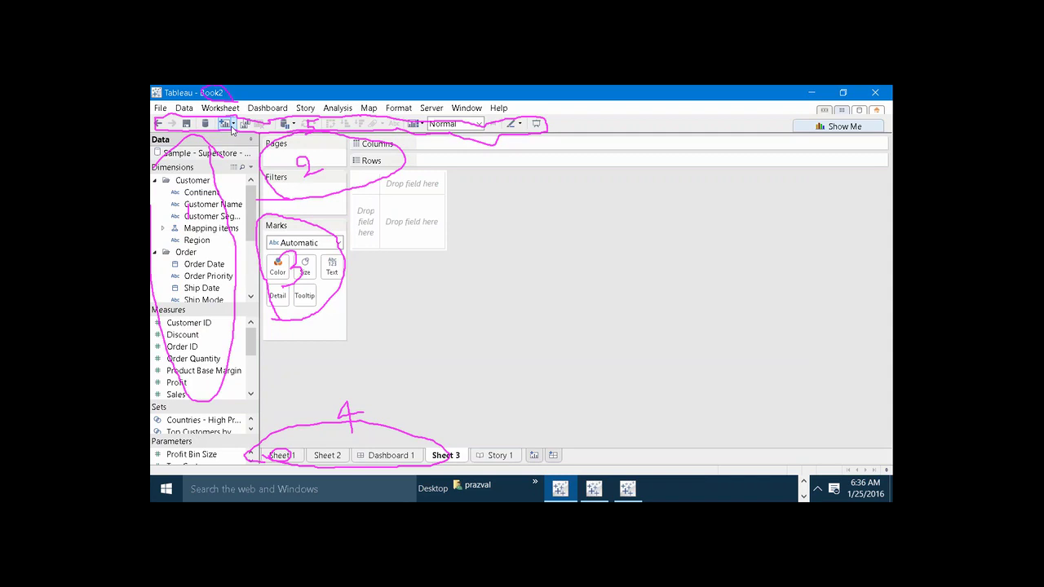
pyautogui.click(233, 125)
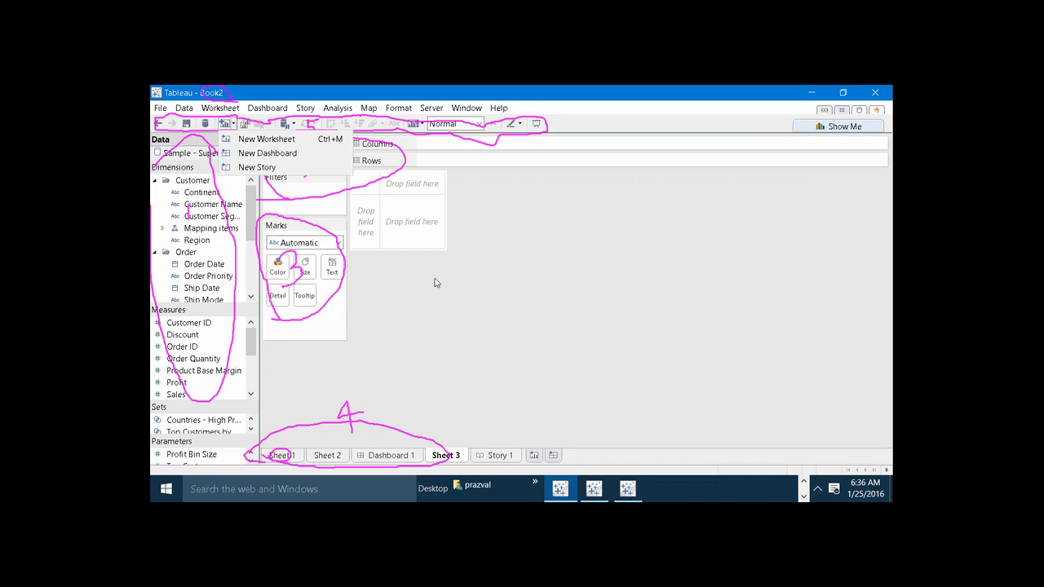
pyautogui.click(394, 260)
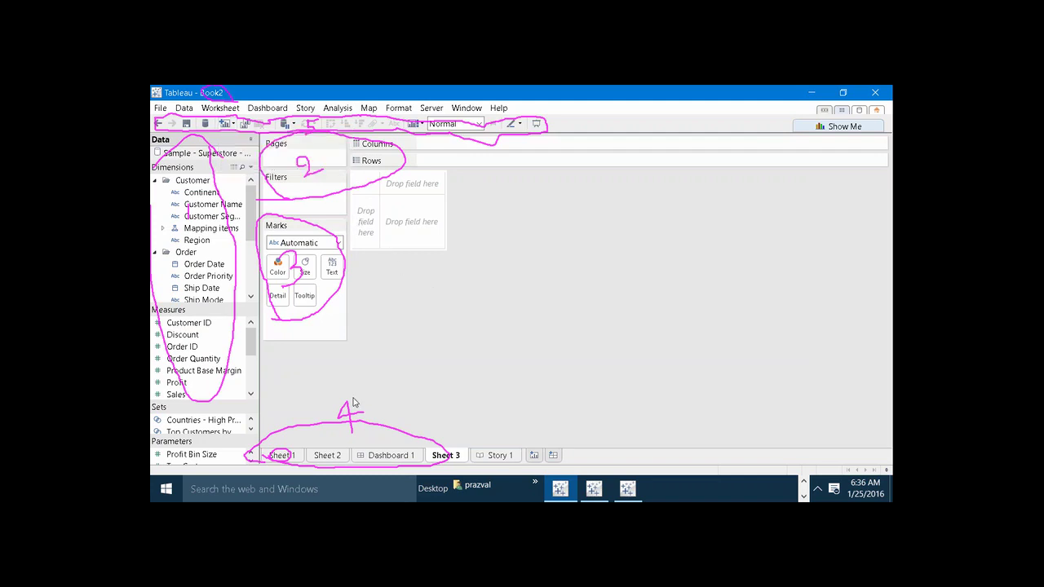
# - Duplicate Sheet 2 and return to the original to compare the two
pyautogui.click(330, 454)
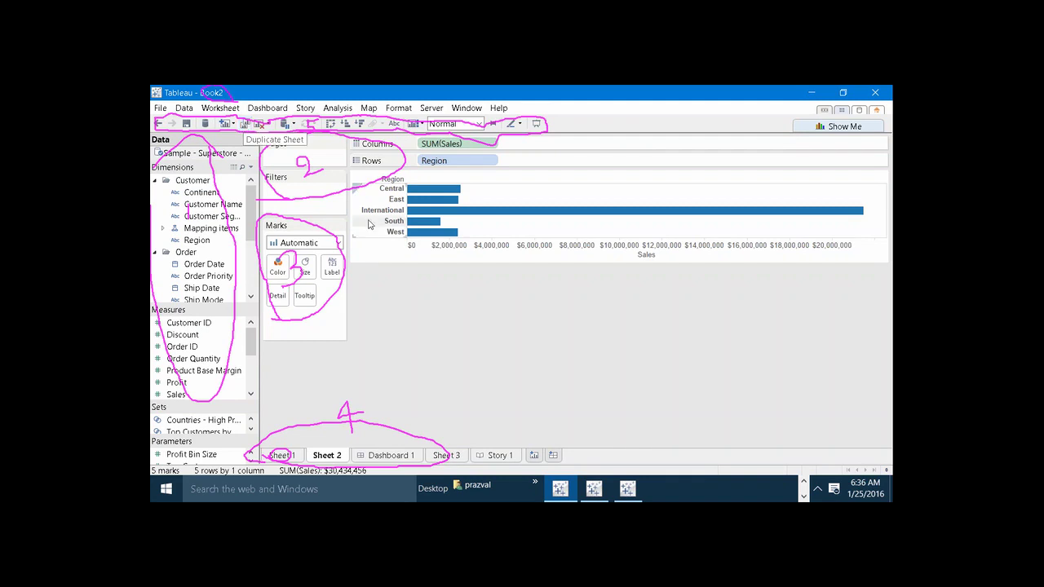
pyautogui.click(244, 123)
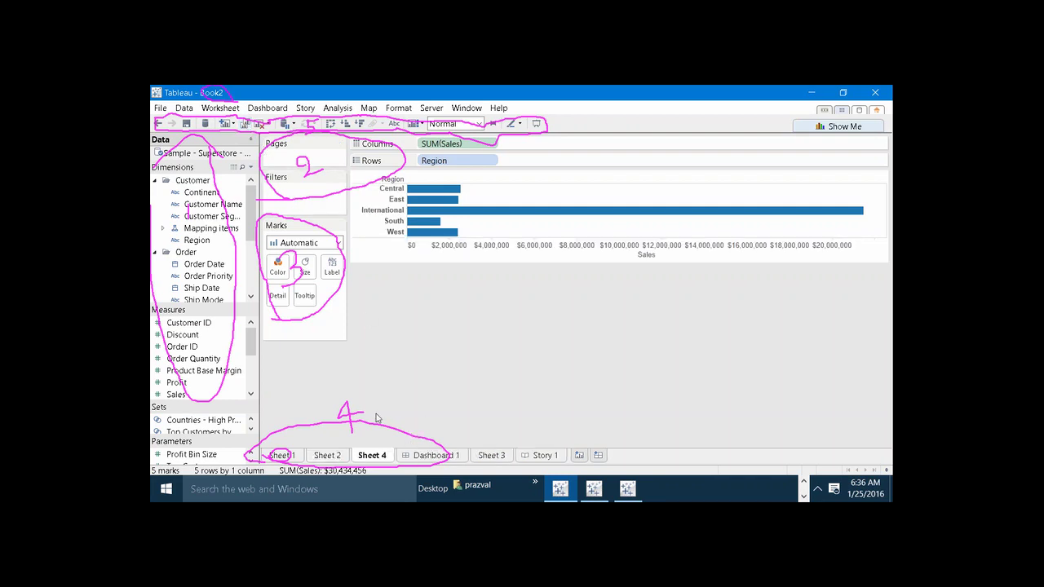
pyautogui.click(339, 457)
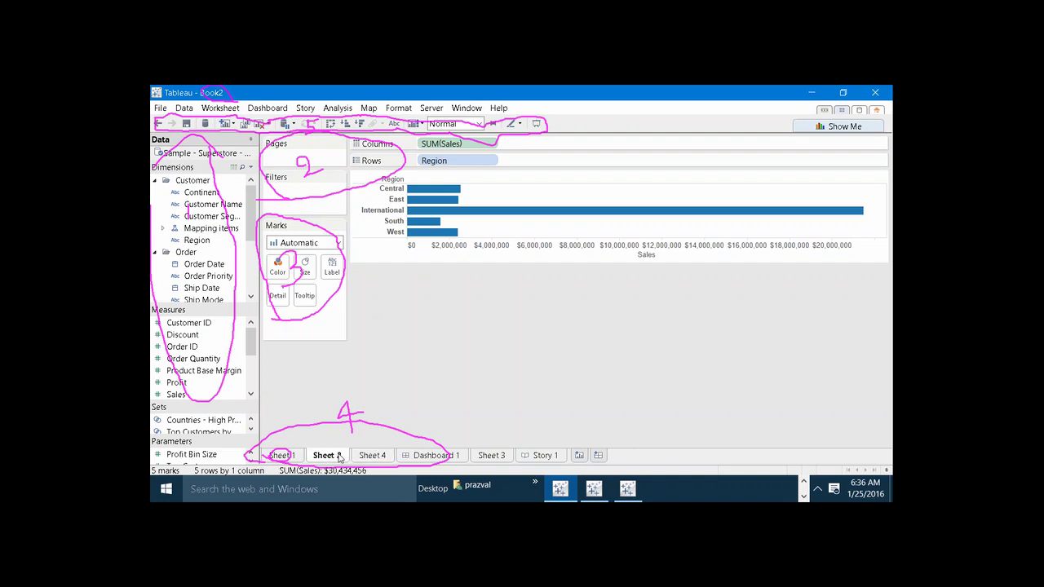
pyautogui.moveTo(431, 235)
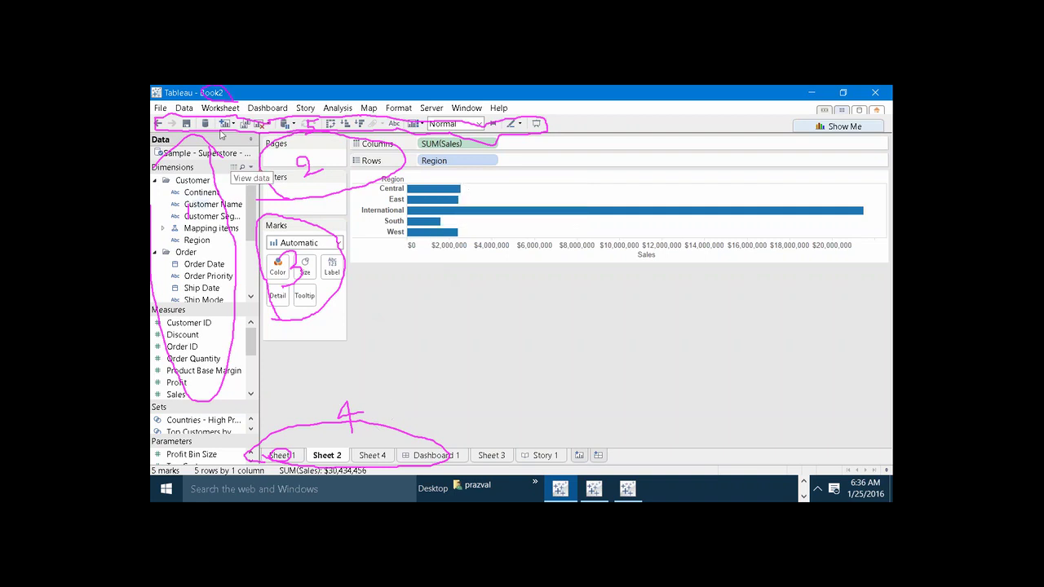
# - Duplicate Sheet 2 again and clear the duplicate, undoing the clear once and repeating it
pyautogui.click(243, 124)
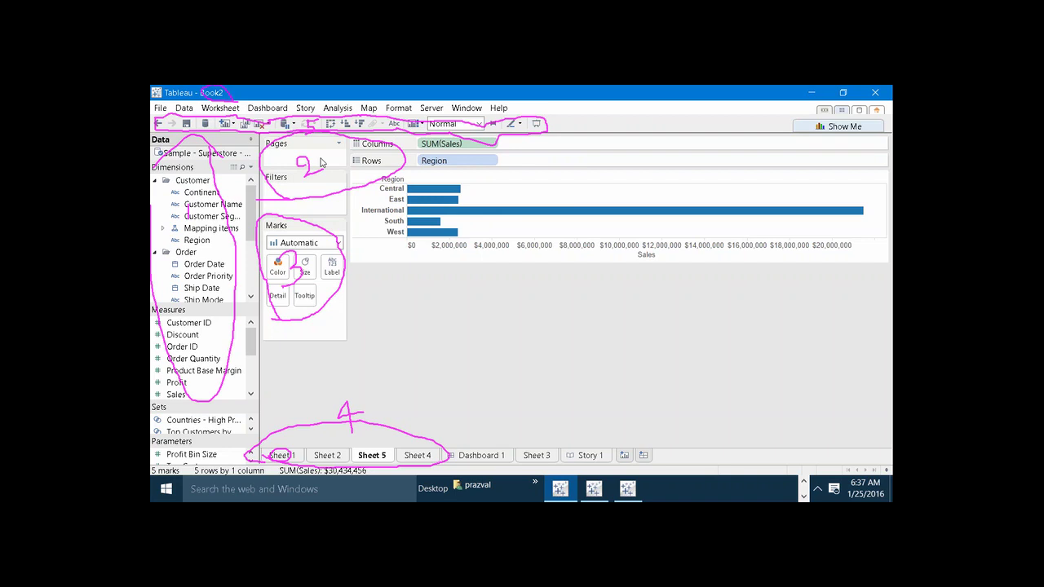
pyautogui.click(259, 125)
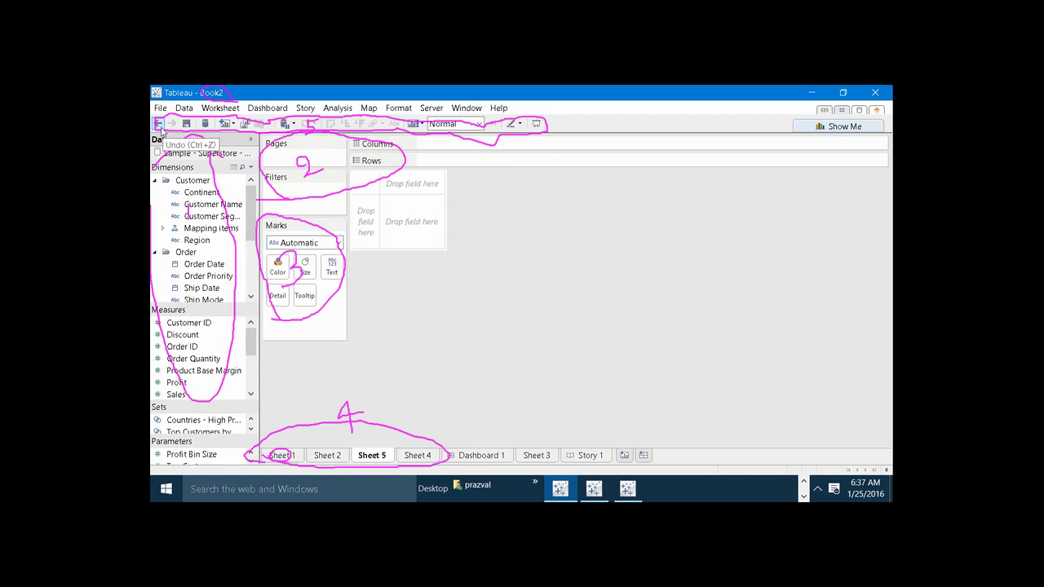
pyautogui.click(161, 128)
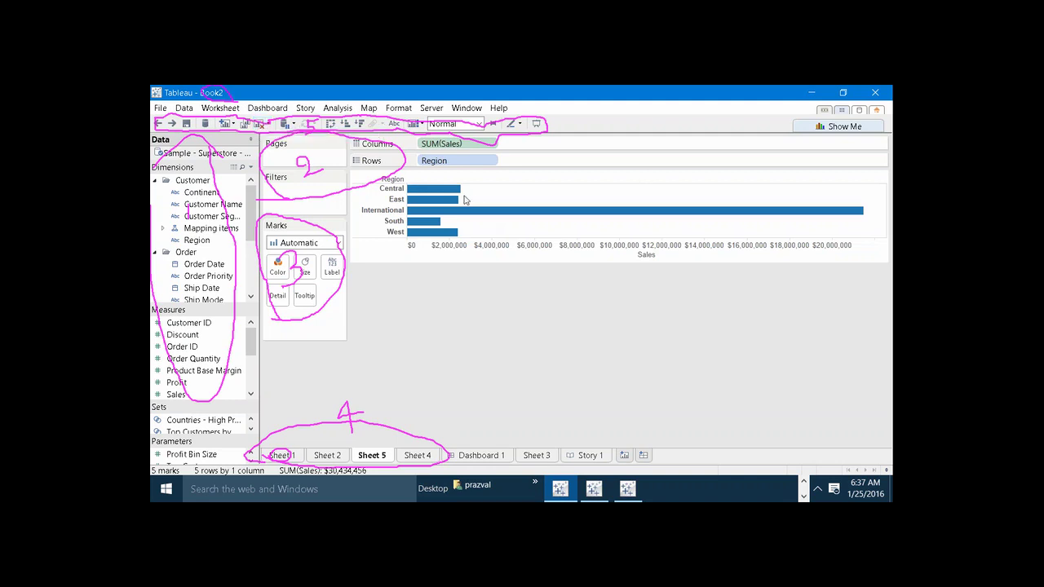
pyautogui.moveTo(469, 212)
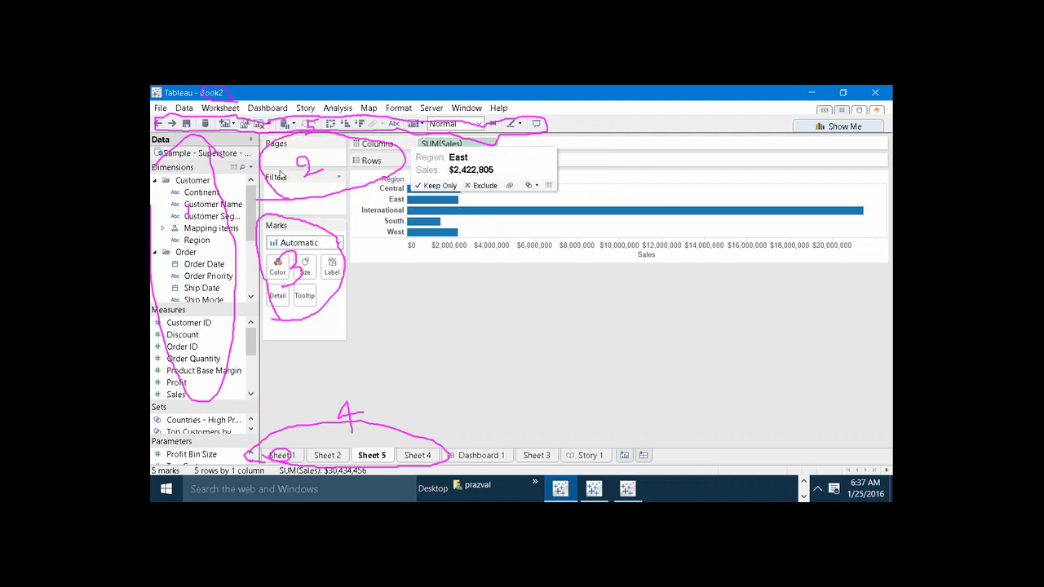
pyautogui.click(259, 128)
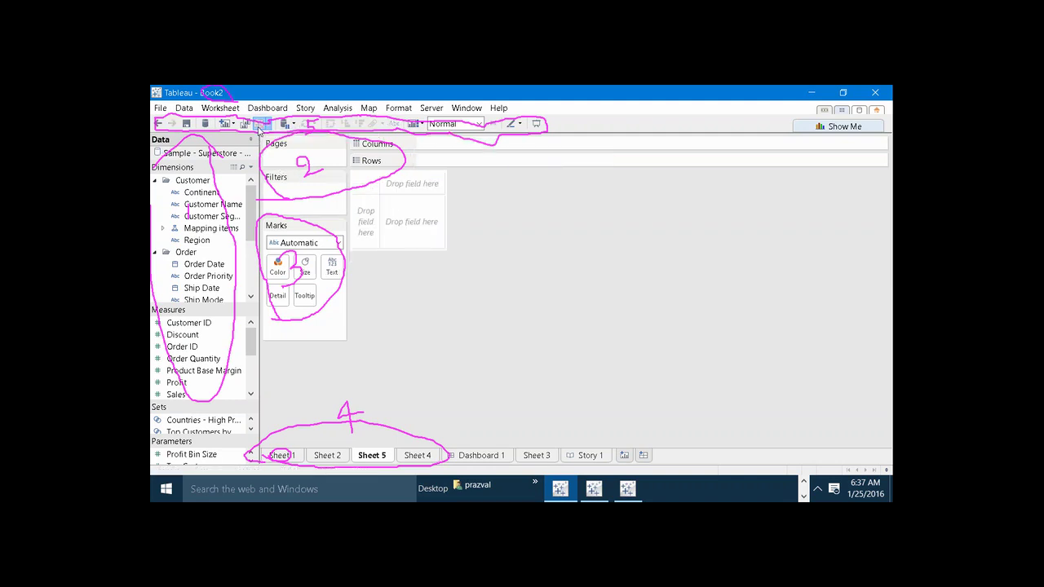
# - Save the workbook as SAMPLE in the Workbooks folder, keeping the Tableau Workbook (*.twb) file type
pyautogui.click(187, 124)
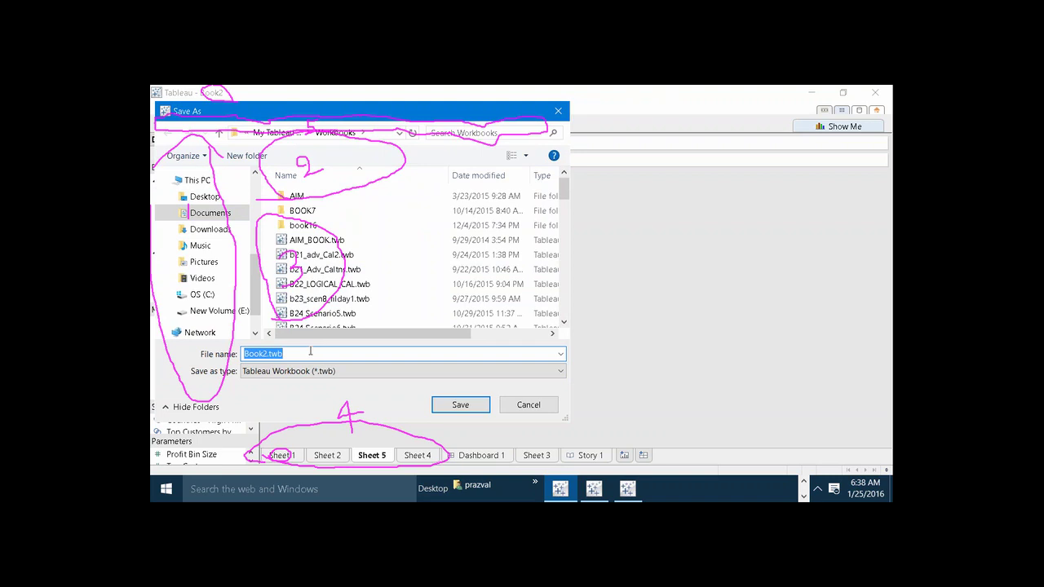
pyautogui.write('SAMPLE')
pyautogui.click(460, 407)
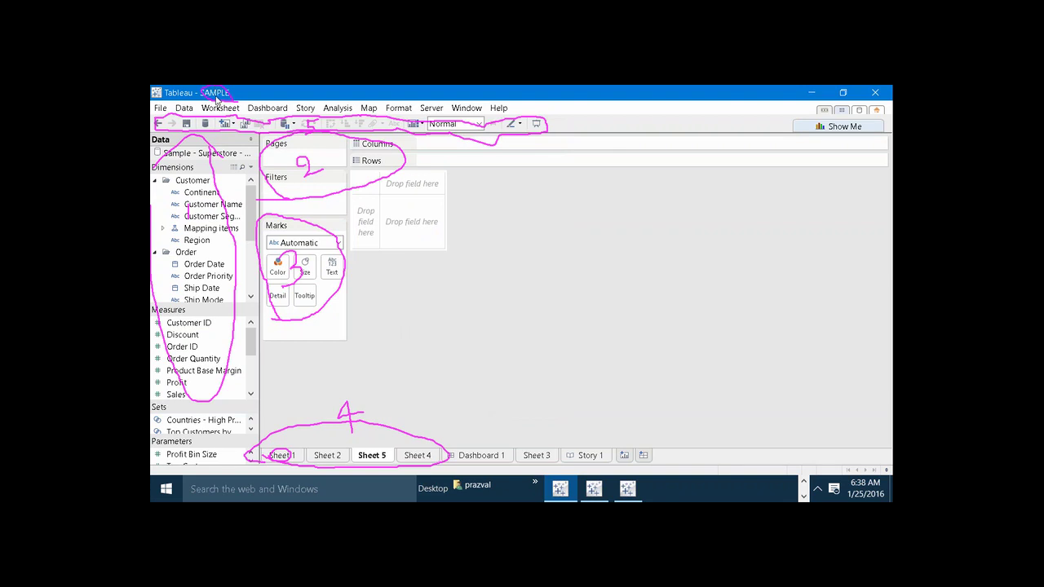
# - Undo the clearing of Sheet 5, pause automatic updates, and remove the pen markings from the screen
pyautogui.click(161, 123)
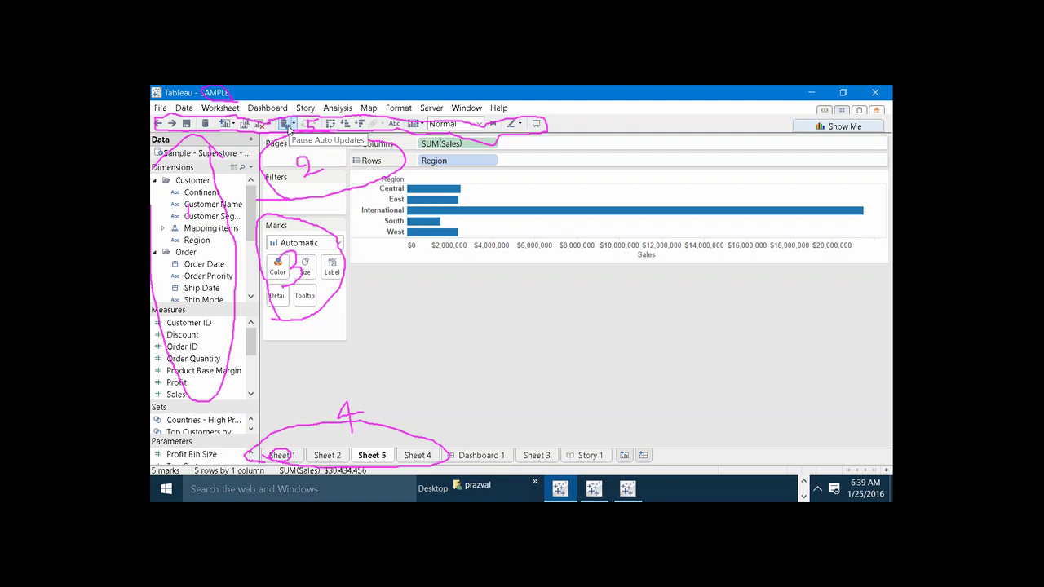
pyautogui.click(286, 125)
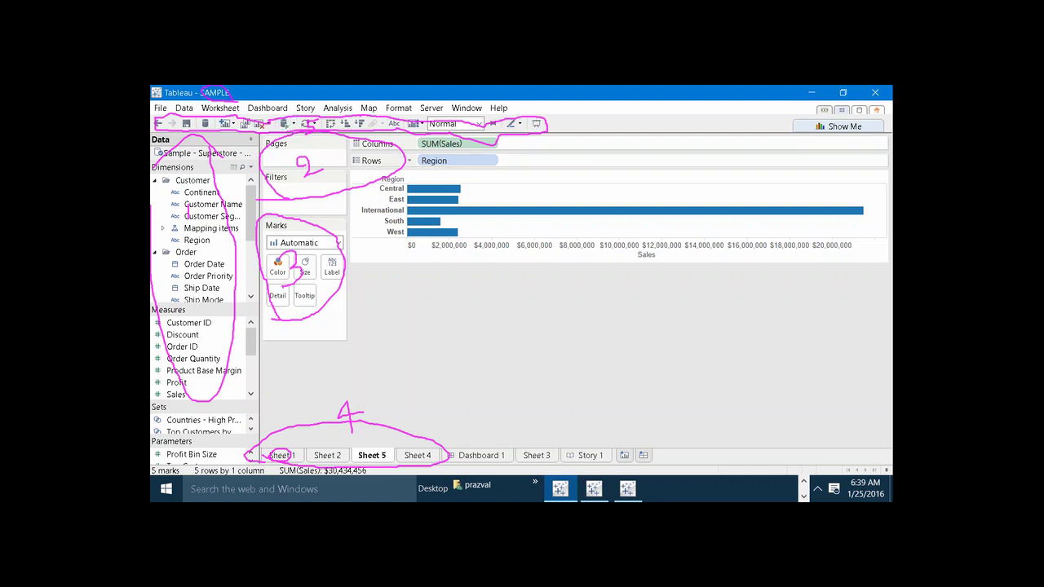
pyautogui.press('Escape')
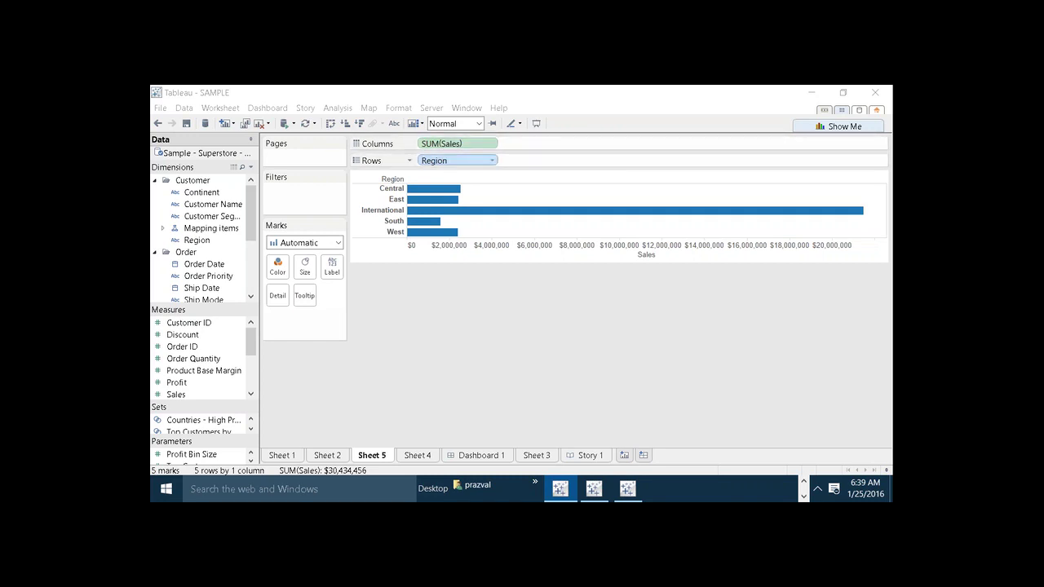
# - Swap Sheet 5's rows and columns and back, and sort Region by Sales in ascending and finally descending order
pyautogui.click(330, 124)
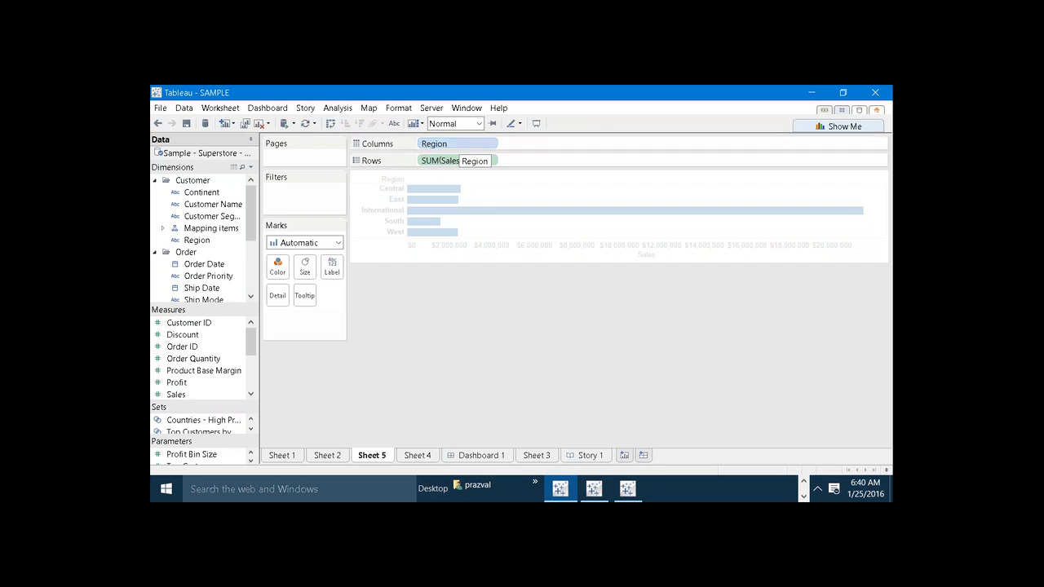
pyautogui.click(331, 124)
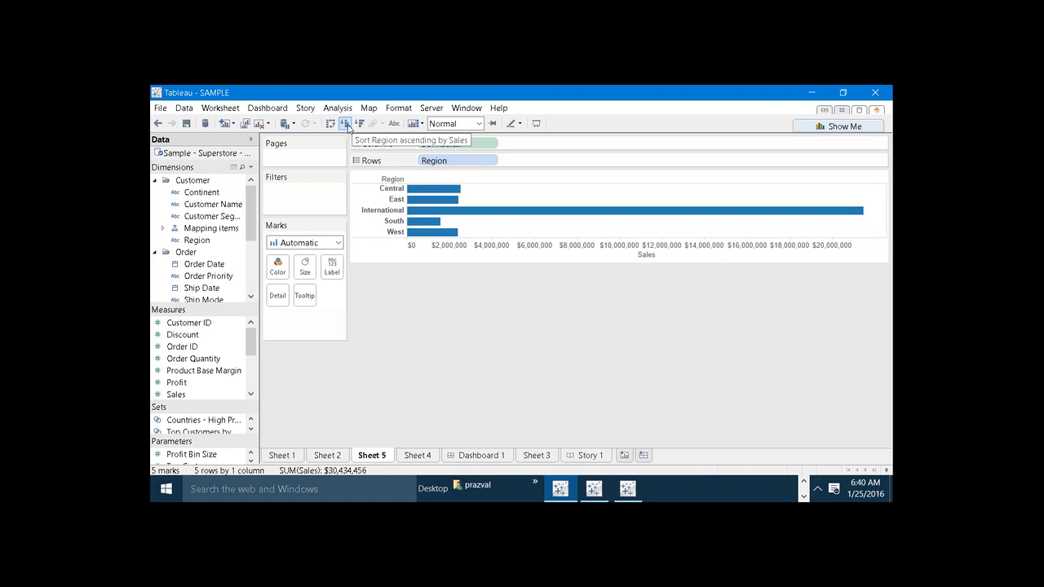
pyautogui.click(345, 124)
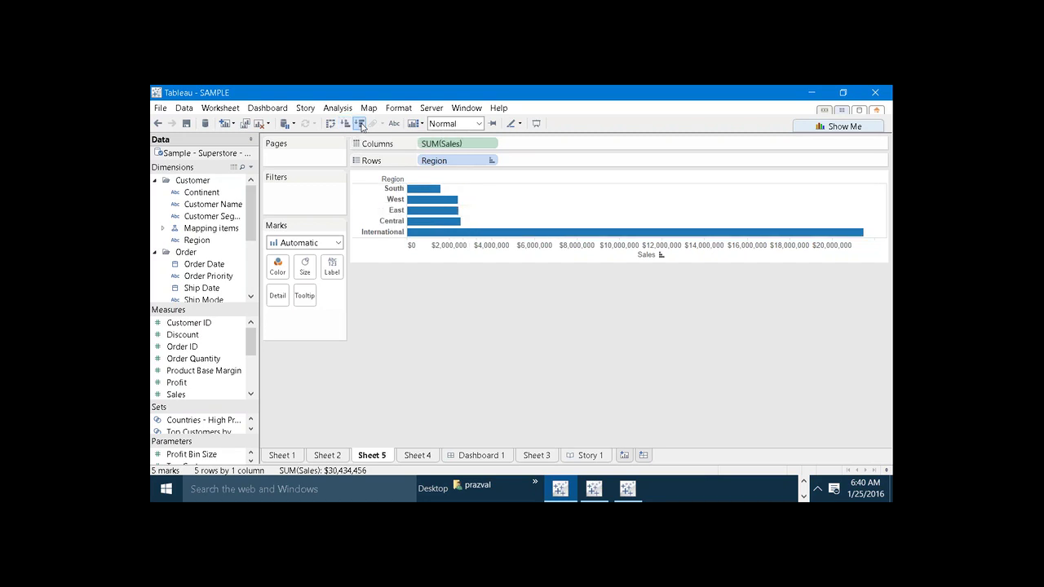
pyautogui.click(359, 124)
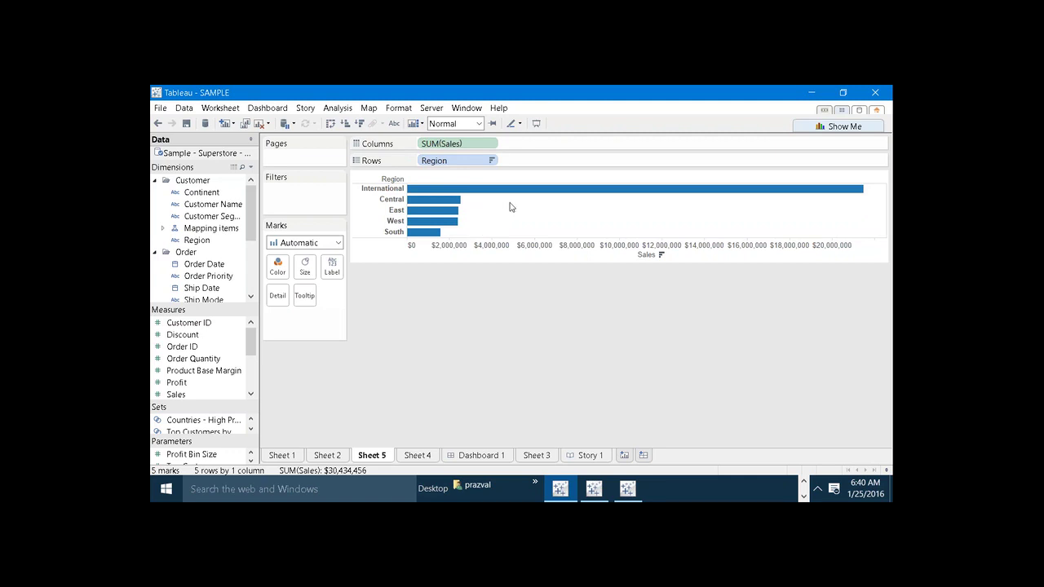
pyautogui.moveTo(515, 194)
# - Show mark labels on the bars, compare the chart with and without them, and undo the labels
pyautogui.click(395, 124)
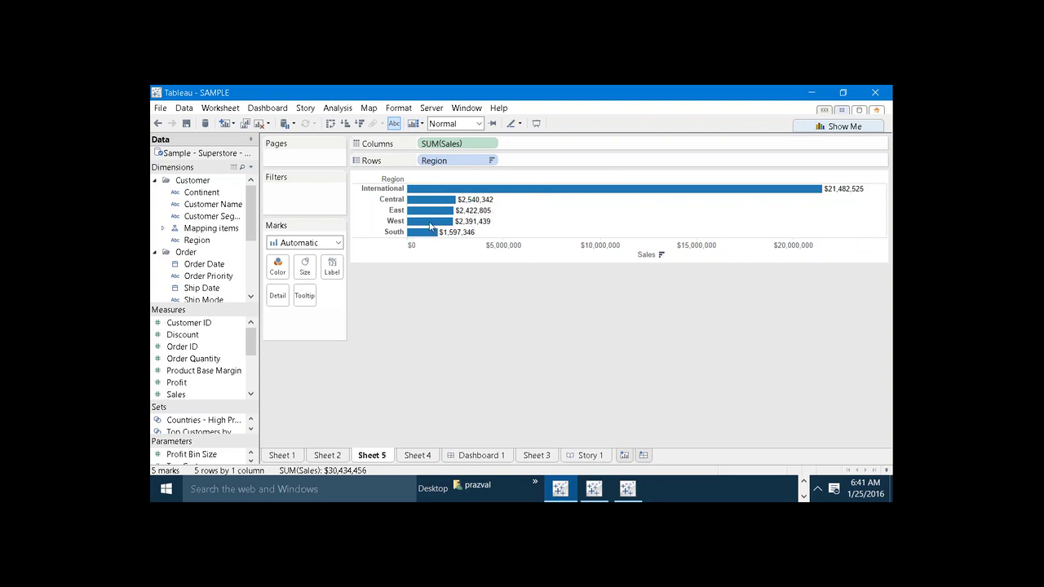
pyautogui.hotkey('ctrl', 'z')
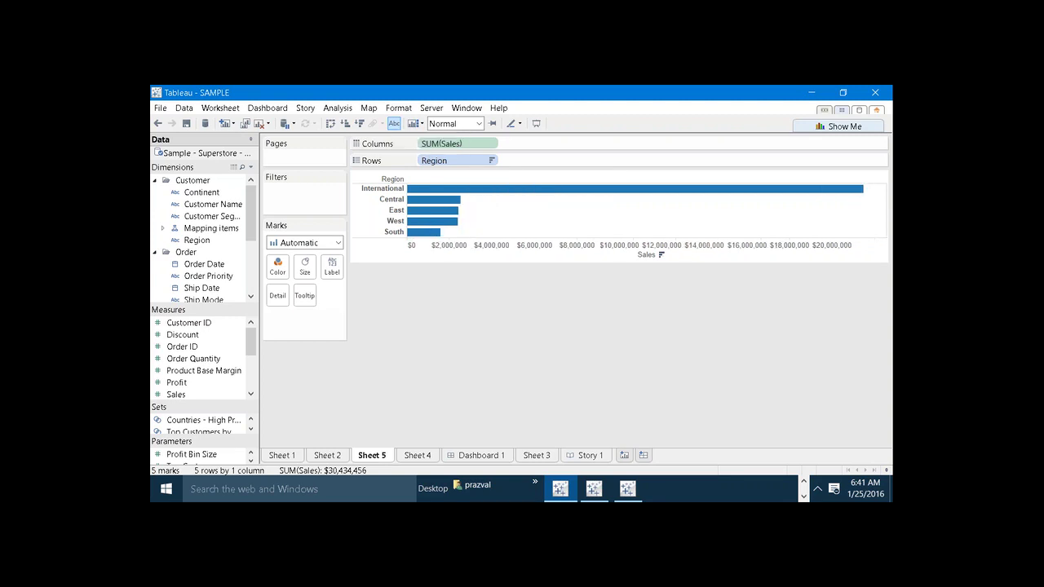
pyautogui.hotkey('ctrl', 'y')
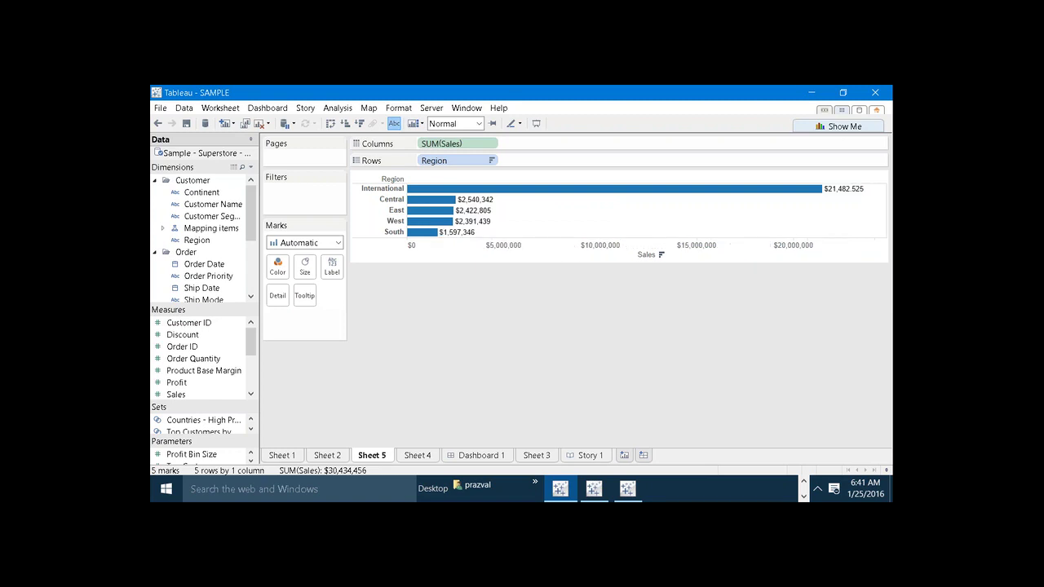
pyautogui.hotkey('ctrl', 'z')
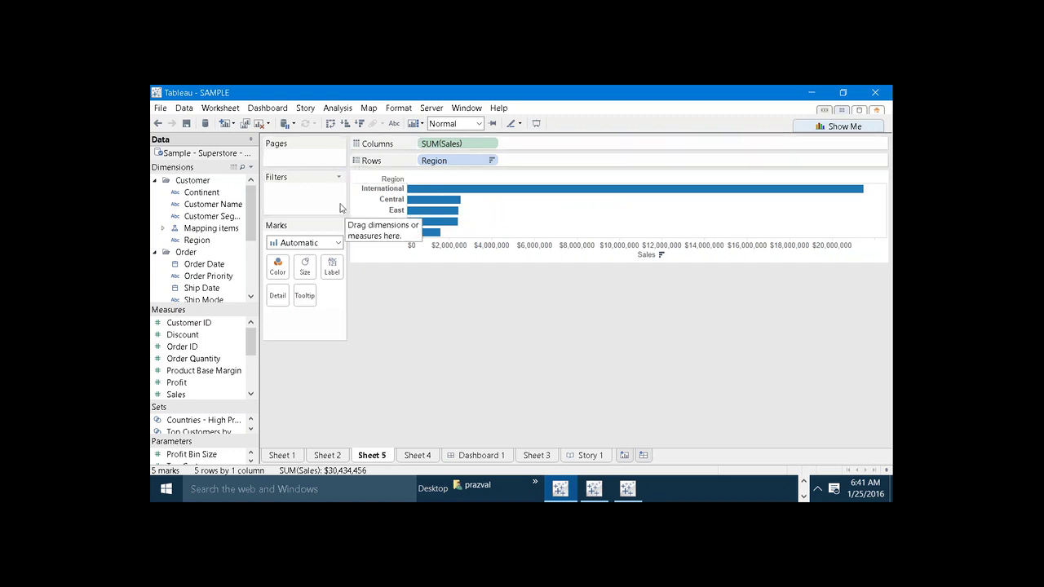
# - Hide the Columns, Rows, Pages and Filters shelves and the Marks card on Sheet 5
pyautogui.click(421, 124)
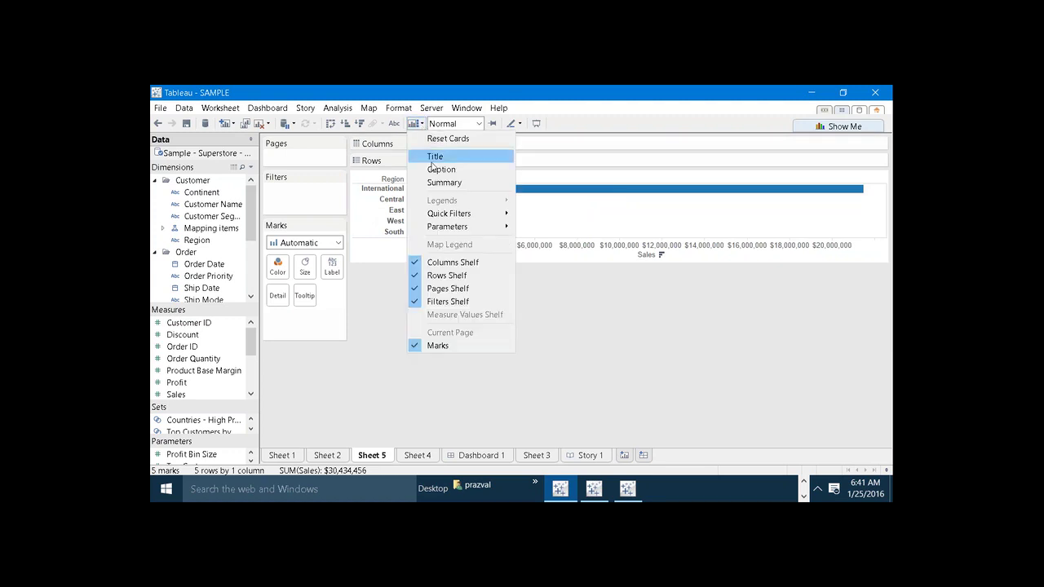
pyautogui.click(455, 265)
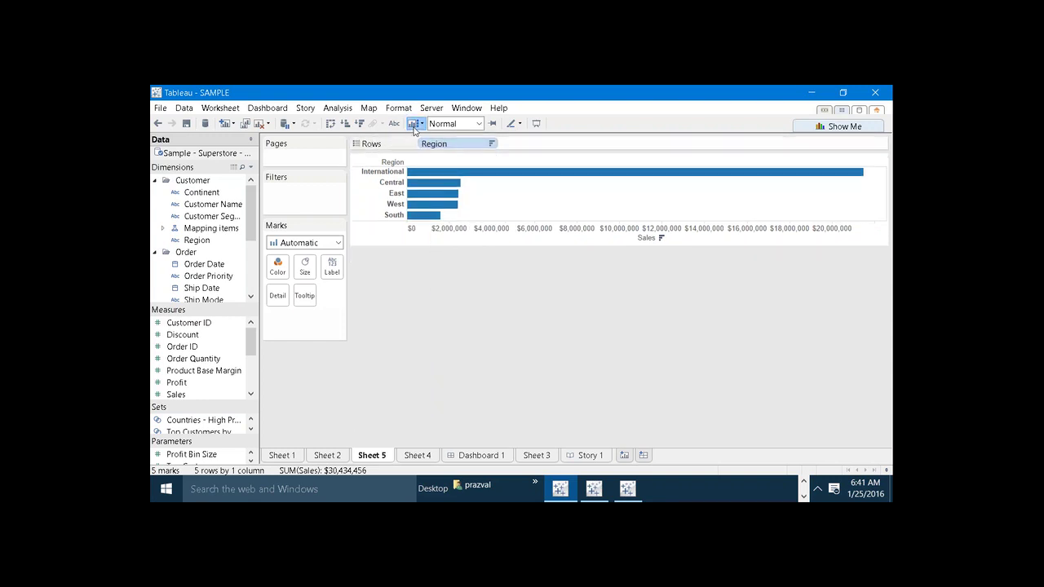
pyautogui.click(415, 123)
pyautogui.click(441, 277)
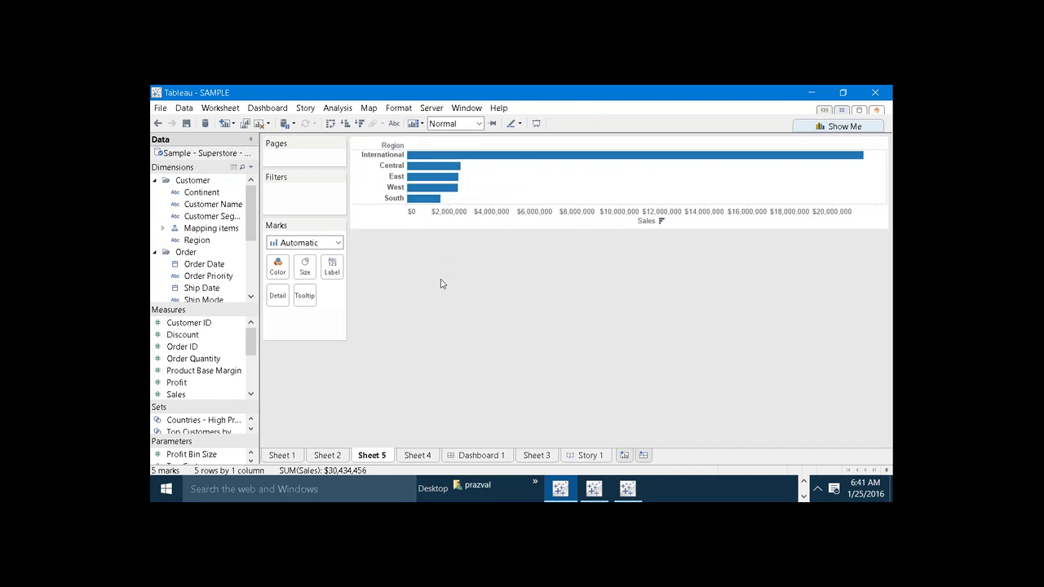
pyautogui.click(414, 125)
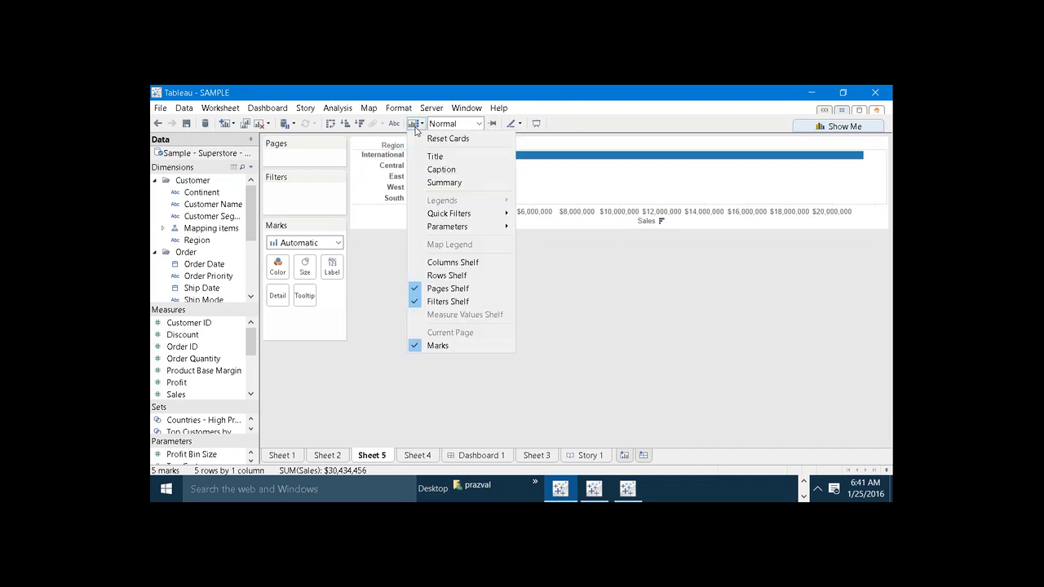
pyautogui.click(453, 346)
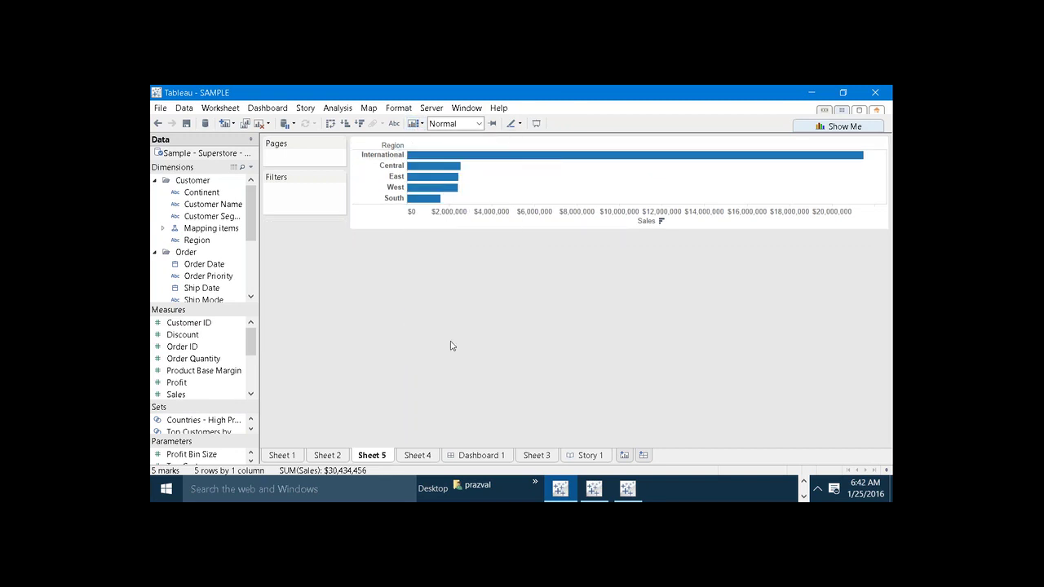
pyautogui.click(414, 124)
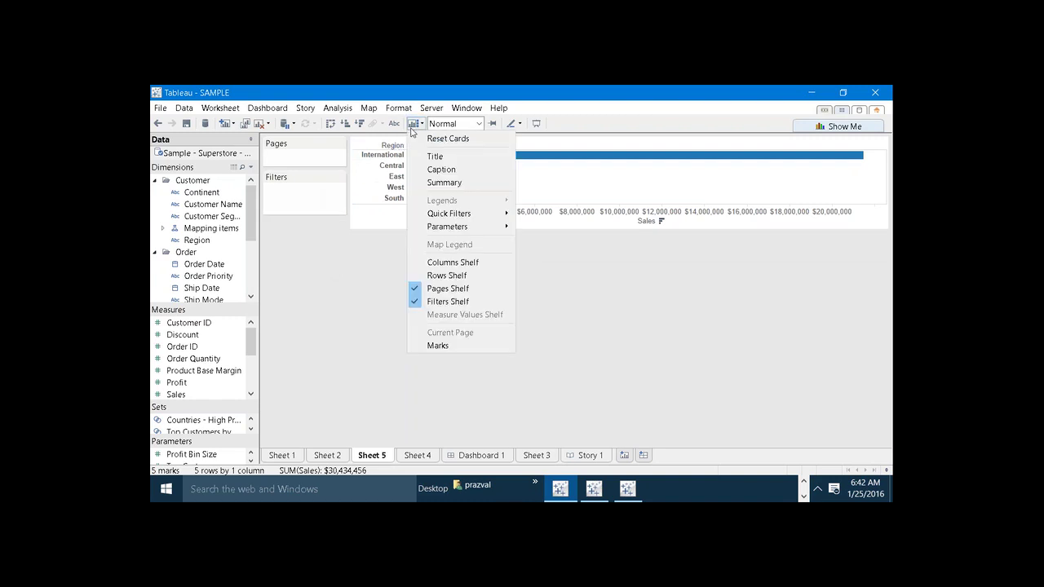
pyautogui.click(460, 288)
pyautogui.click(414, 124)
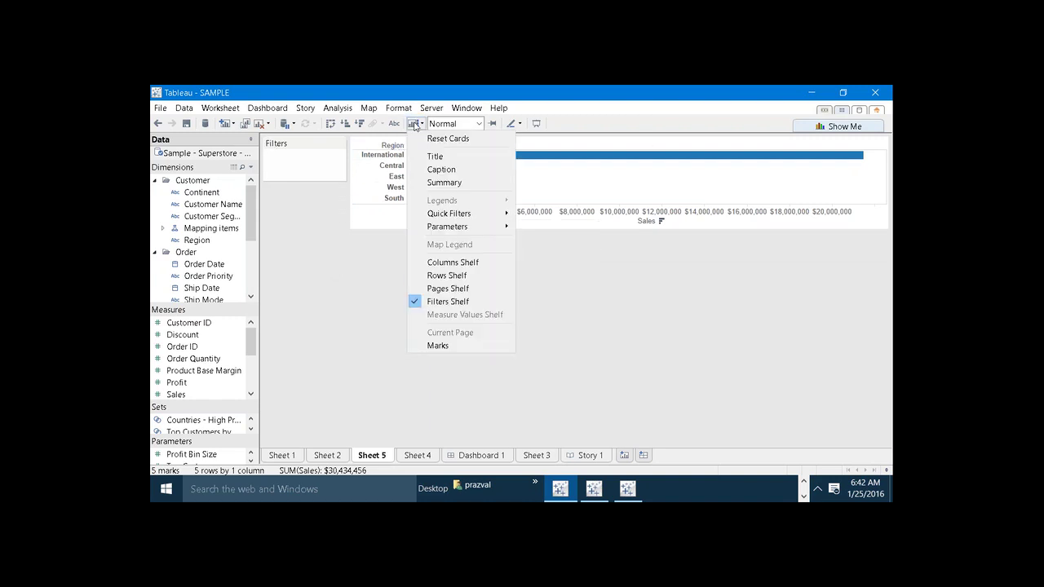
pyautogui.click(465, 302)
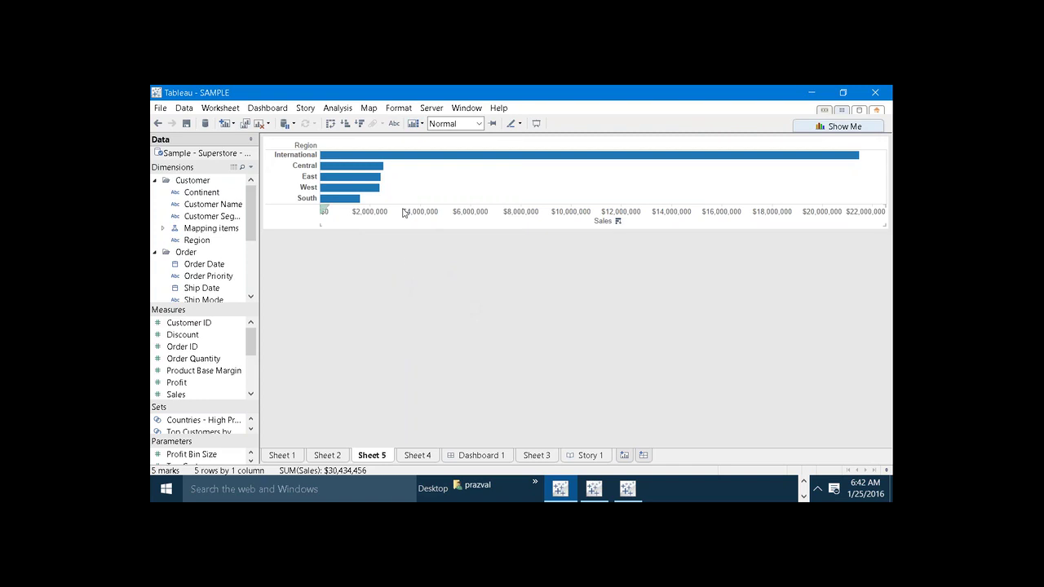
# - Show the Columns shelf, the Rows shelf and the Marks card on Sheet 5 again
pyautogui.click(419, 127)
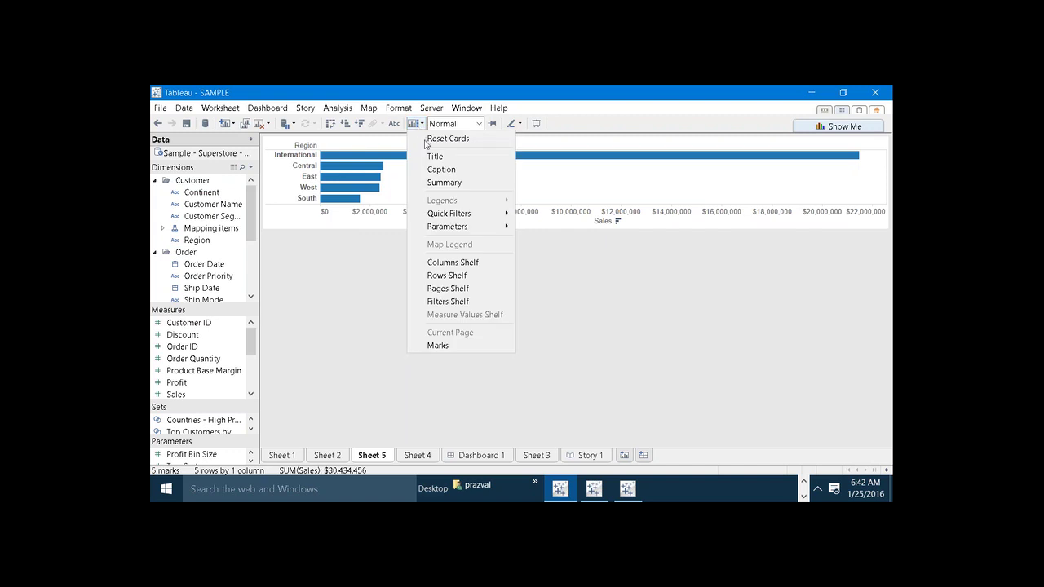
pyautogui.click(460, 262)
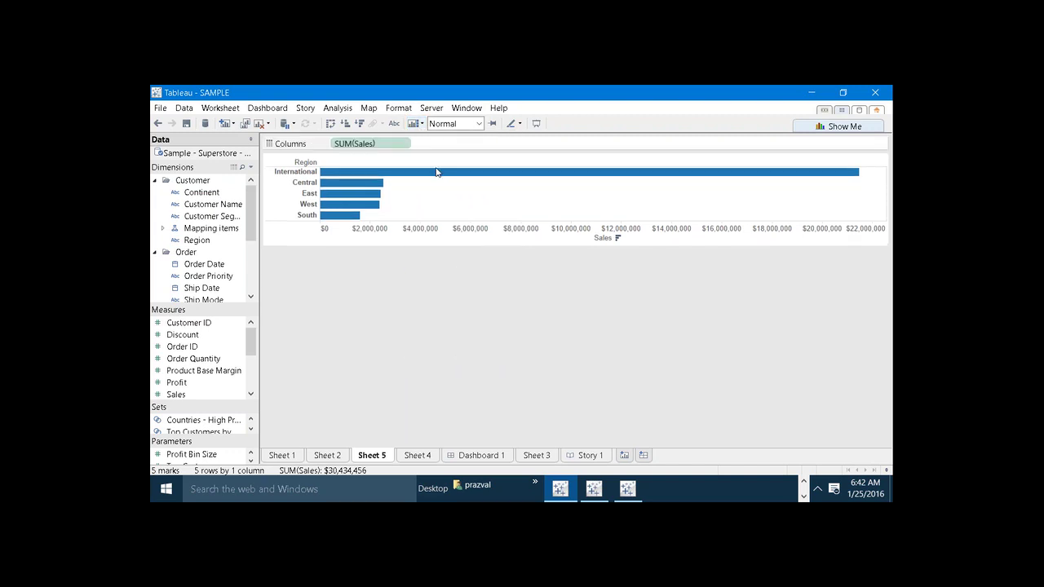
pyautogui.click(418, 124)
pyautogui.click(447, 275)
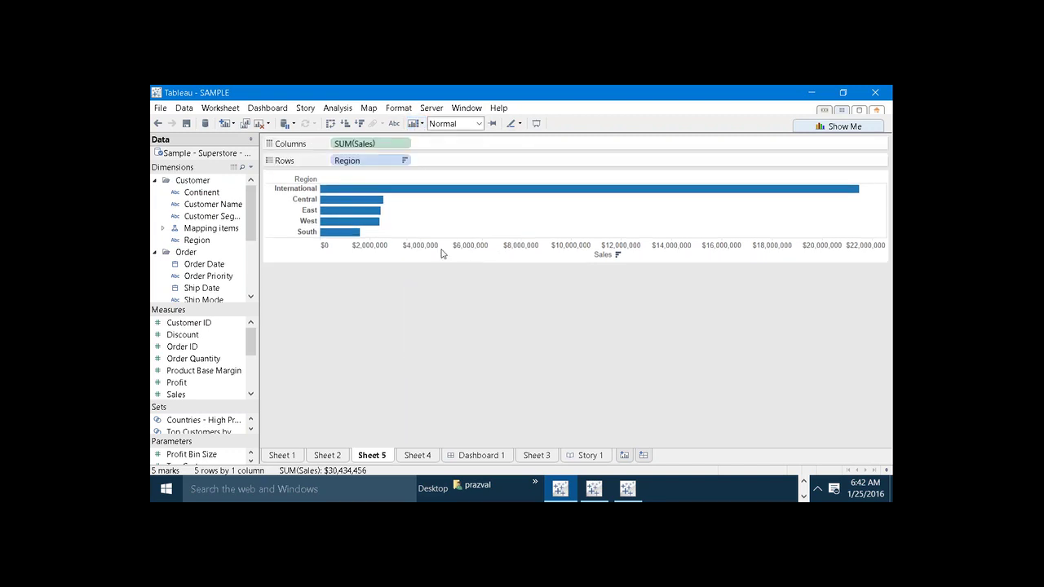
pyautogui.click(418, 127)
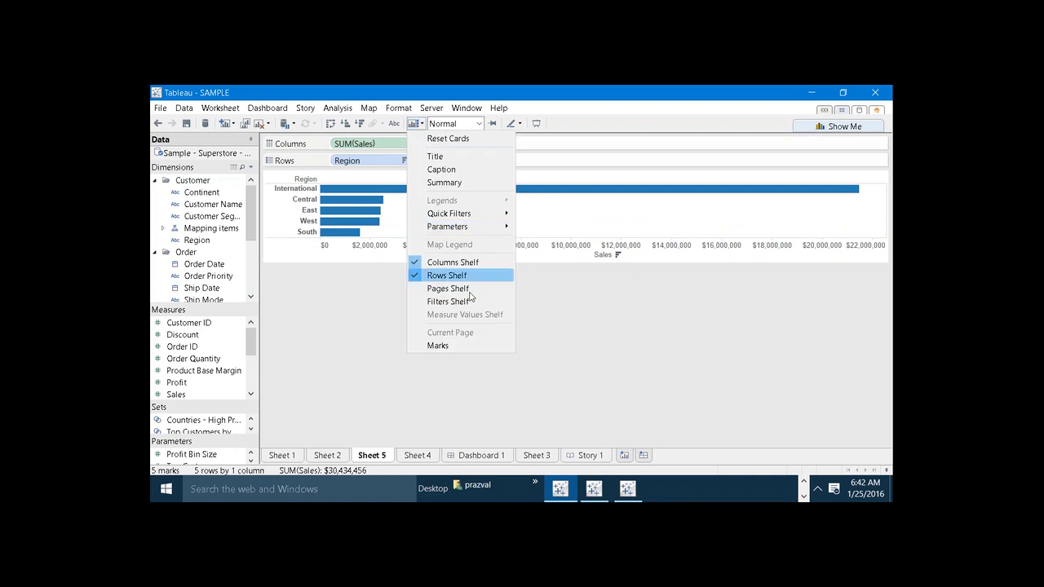
pyautogui.click(476, 351)
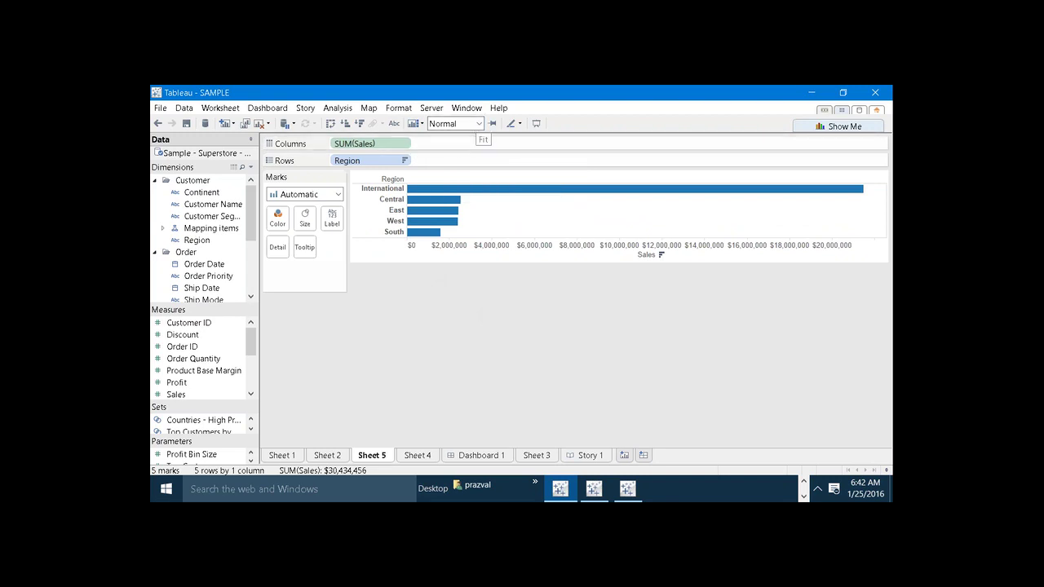
# - Circle the empty area below the bar chart with the screen pen and clear the marking
pyautogui.moveTo(371, 143); pyautogui.dragTo(339, 150)
pyautogui.hotkey('ctrl', '2')
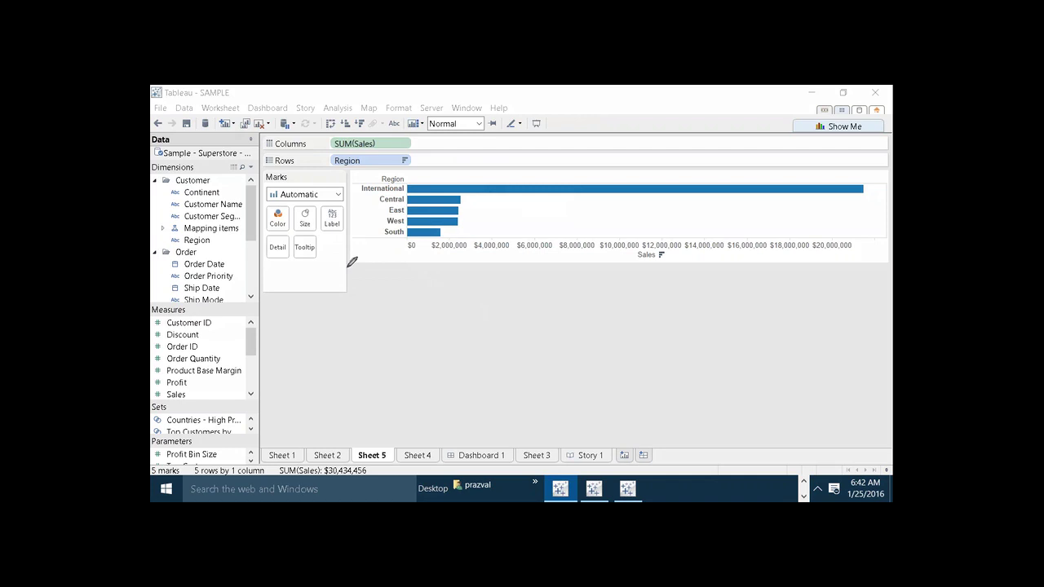
pyautogui.moveTo(350, 266)
pyautogui.mouseDown()
pyautogui.moveTo(815, 272)
pyautogui.moveTo(862, 327)
pyautogui.moveTo(855, 396)
pyautogui.moveTo(590, 457)
pyautogui.moveTo(411, 457)
pyautogui.moveTo(267, 411)
pyautogui.moveTo(274, 314)
pyautogui.moveTo(429, 247)
pyautogui.mouseUp()
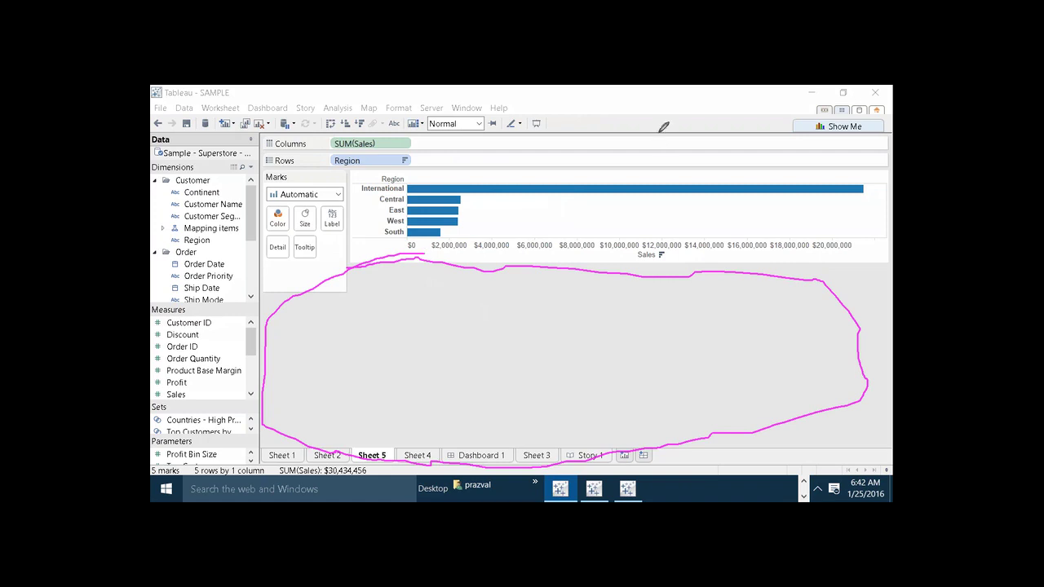
pyautogui.press('Escape')
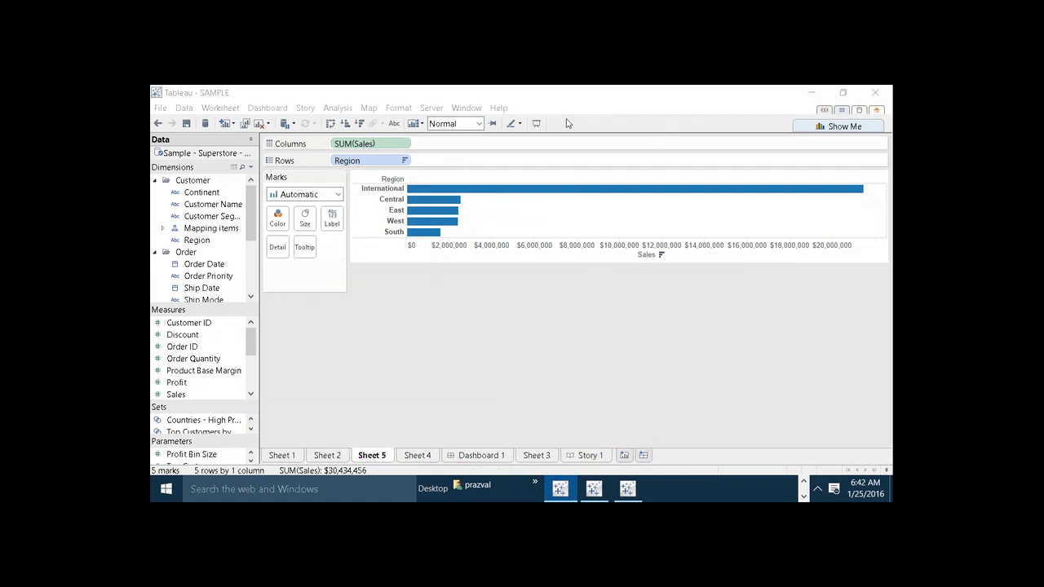
# - Change the fit of the Sheet 5 bar chart from Normal to Entire View
pyautogui.click(481, 124)
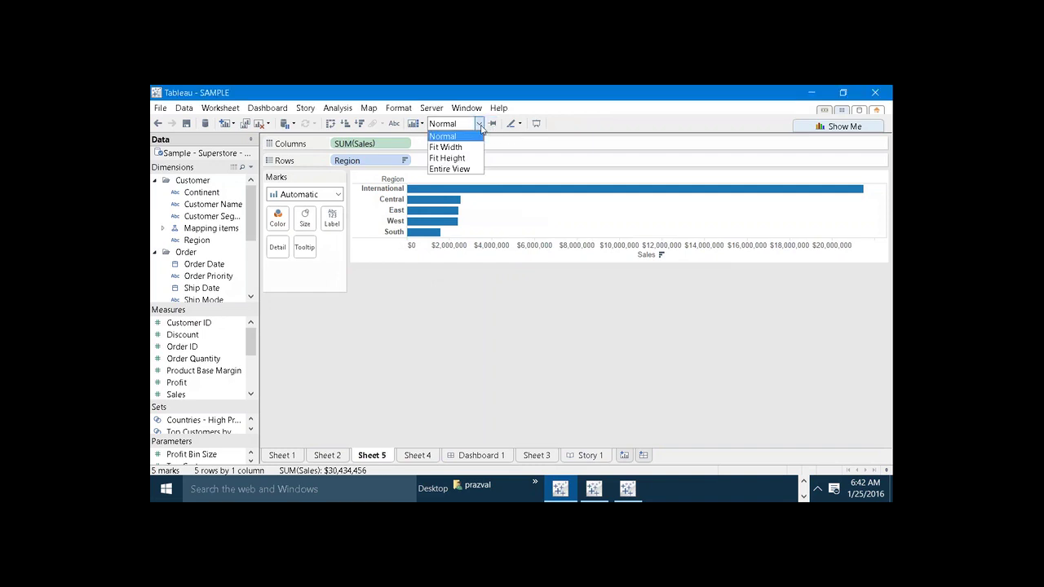
pyautogui.click(469, 169)
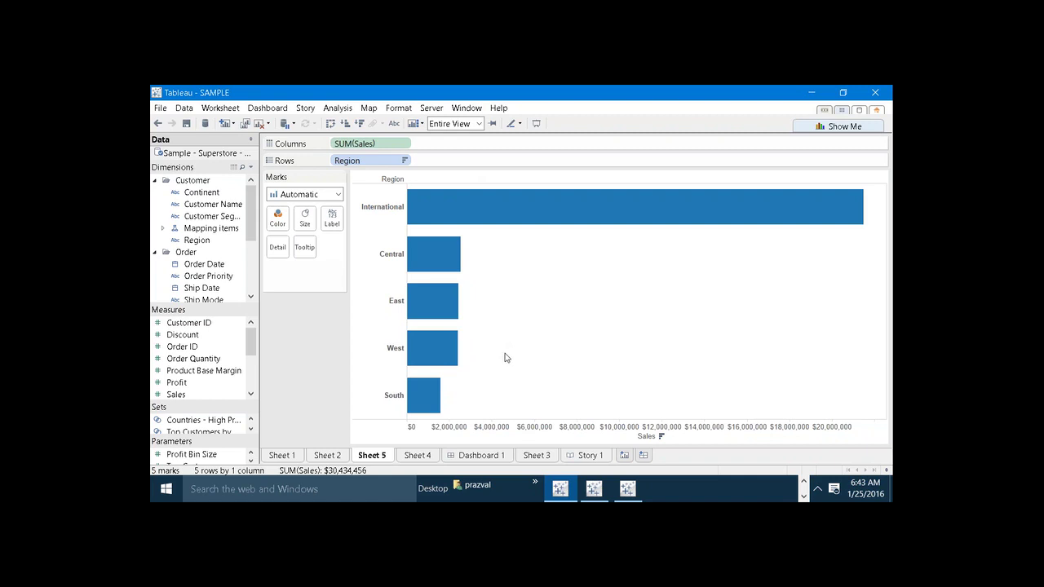
pyautogui.click(478, 124)
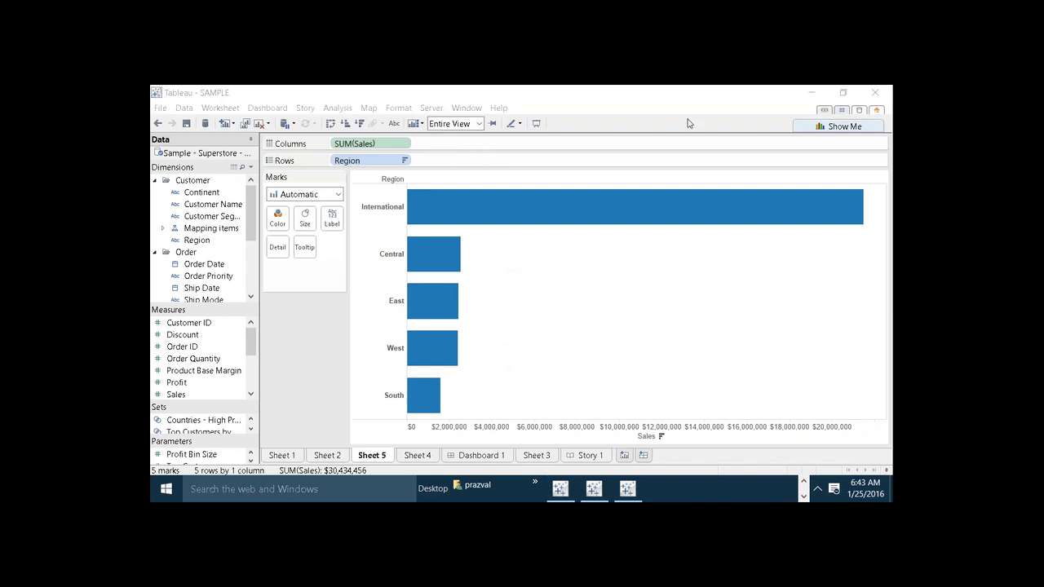
# - View the Sheet 5 bar chart in Presentation Mode and return to the normal workspace
pyautogui.click(536, 124)
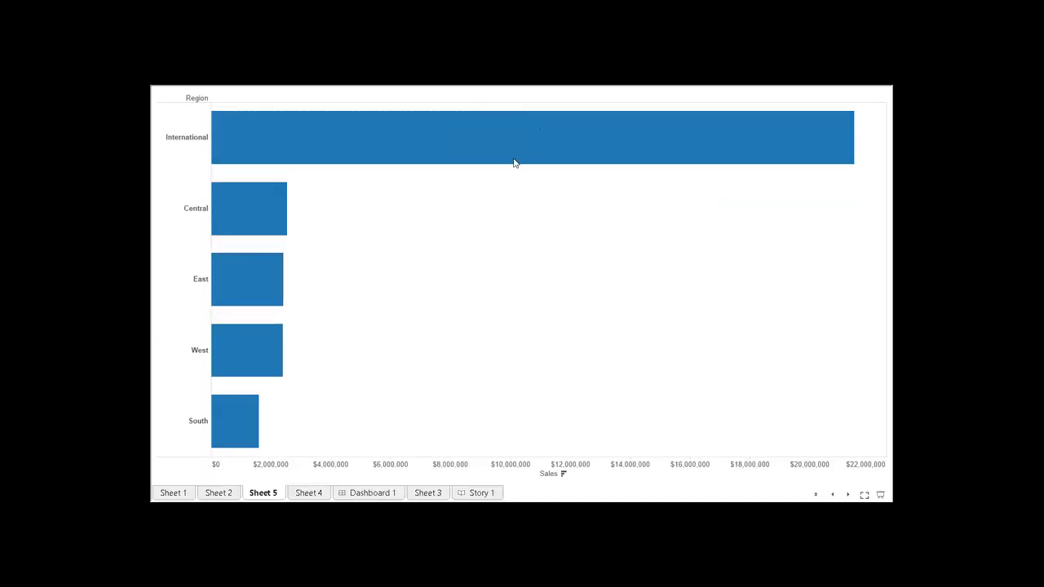
pyautogui.moveTo(482, 129)
pyautogui.click(881, 495)
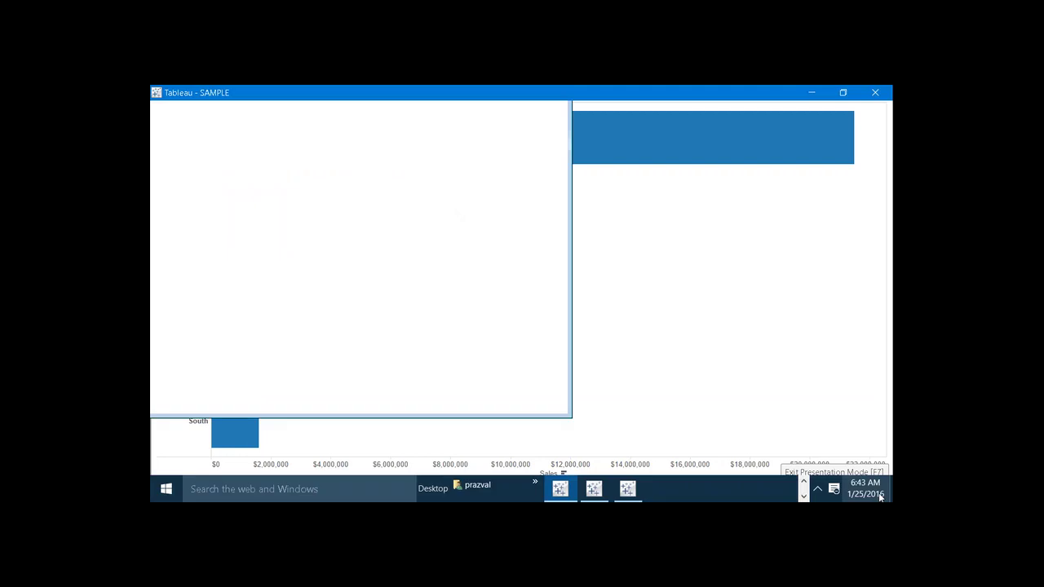
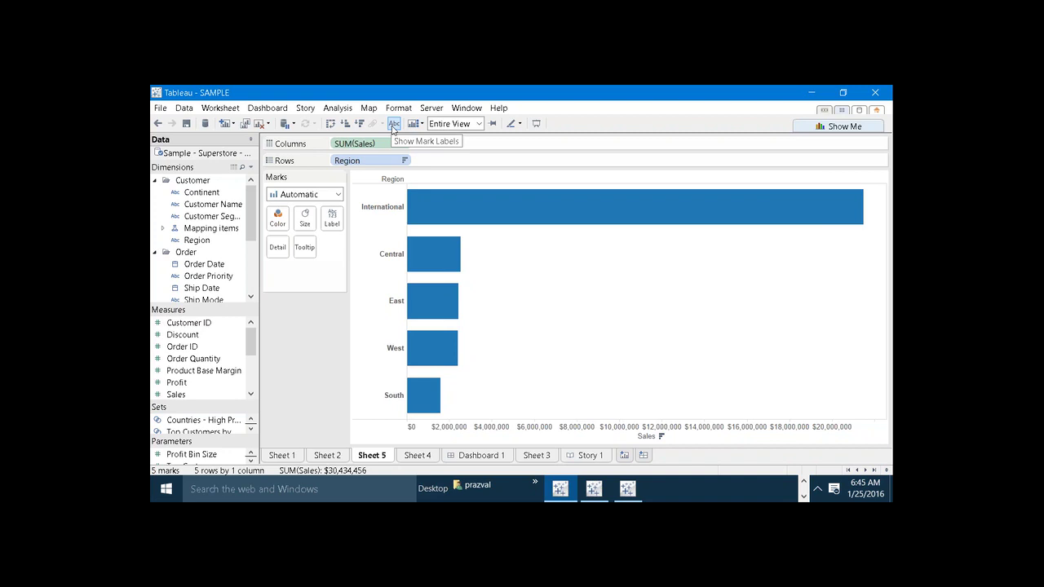
# - Show mark labels on the Sheet 5 bars and look through the list of cards and shelves
pyautogui.click(394, 127)
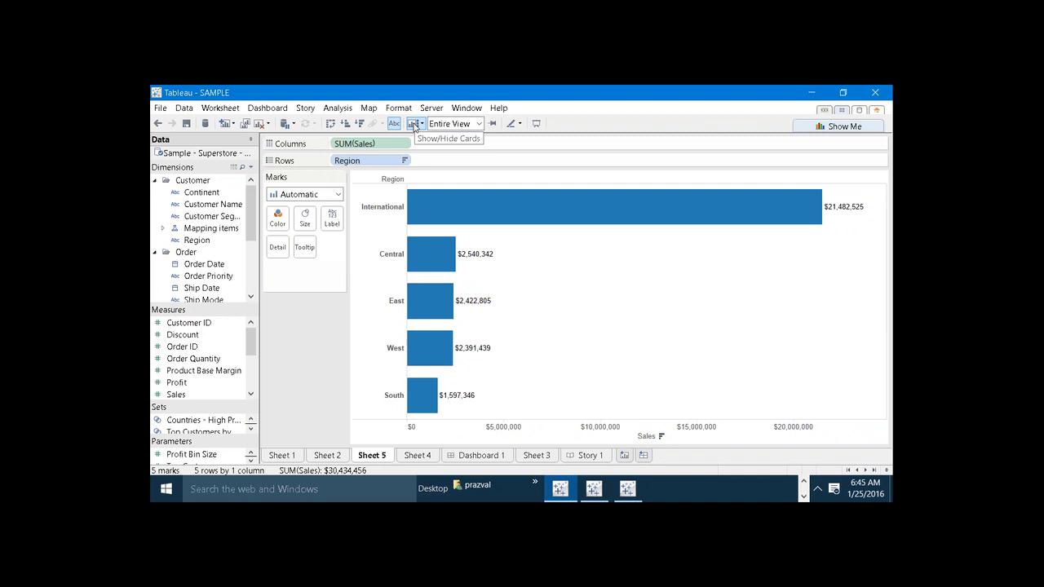
pyautogui.click(413, 124)
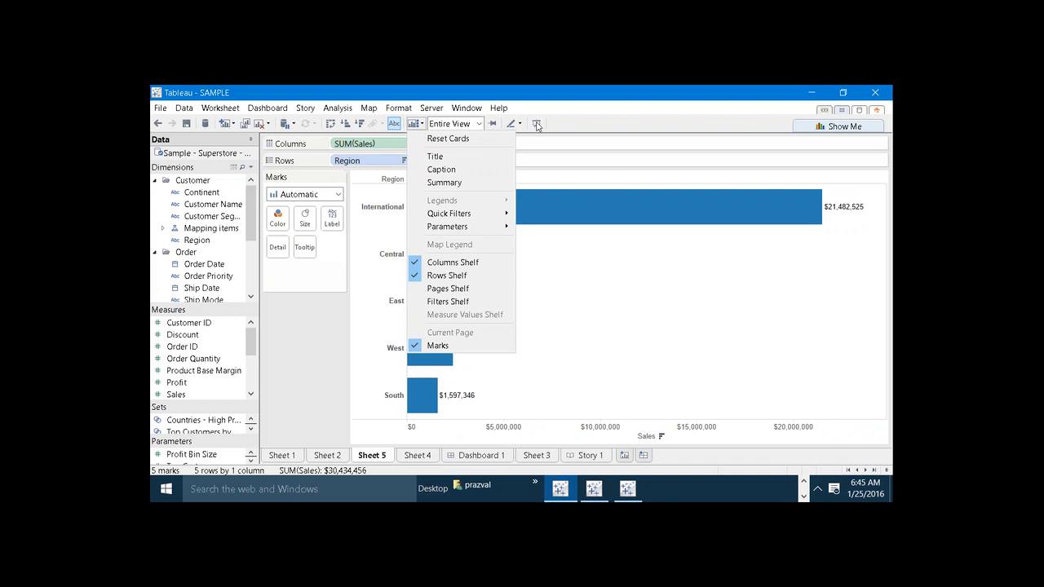
pyautogui.click(599, 172)
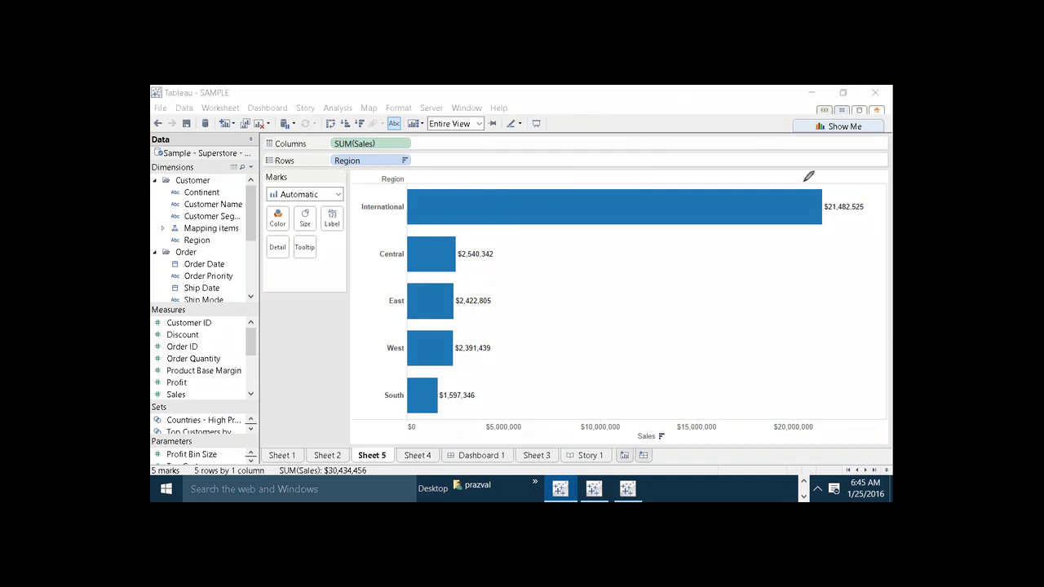
# - Mark Show Me with the screen pen, change the Sheet 5 bar chart to a pie chart with it, and clear the marking
pyautogui.moveTo(788, 128)
pyautogui.mouseDown()
pyautogui.moveTo(866, 124)
pyautogui.moveTo(823, 114)
pyautogui.moveTo(769, 131)
pyautogui.moveTo(770, 146)
pyautogui.moveTo(528, 175)
pyautogui.moveTo(335, 161)
pyautogui.moveTo(315, 180)
pyautogui.mouseUp()
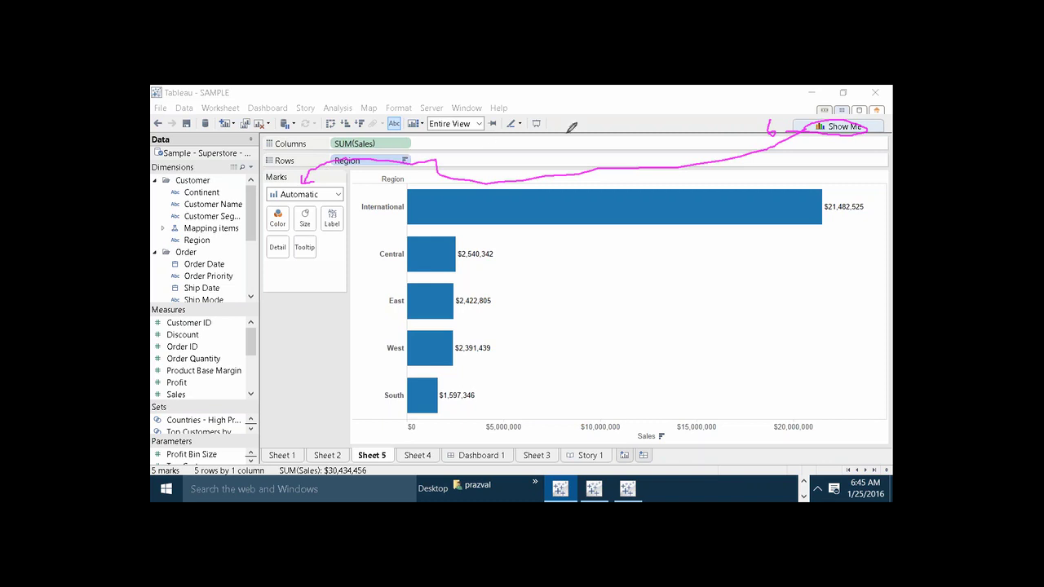
pyautogui.click(840, 127)
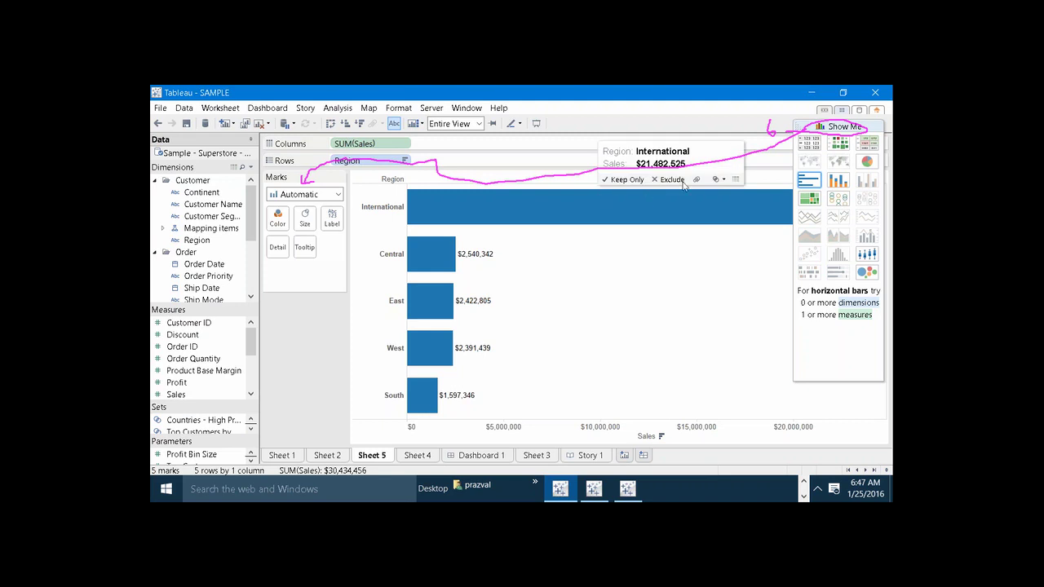
pyautogui.click(870, 163)
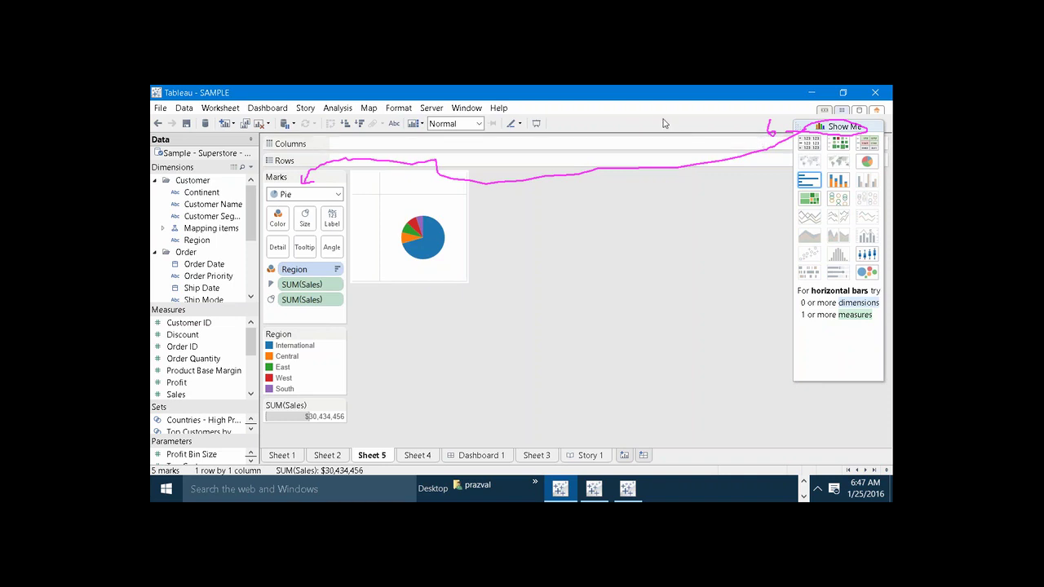
pyautogui.press('Escape')
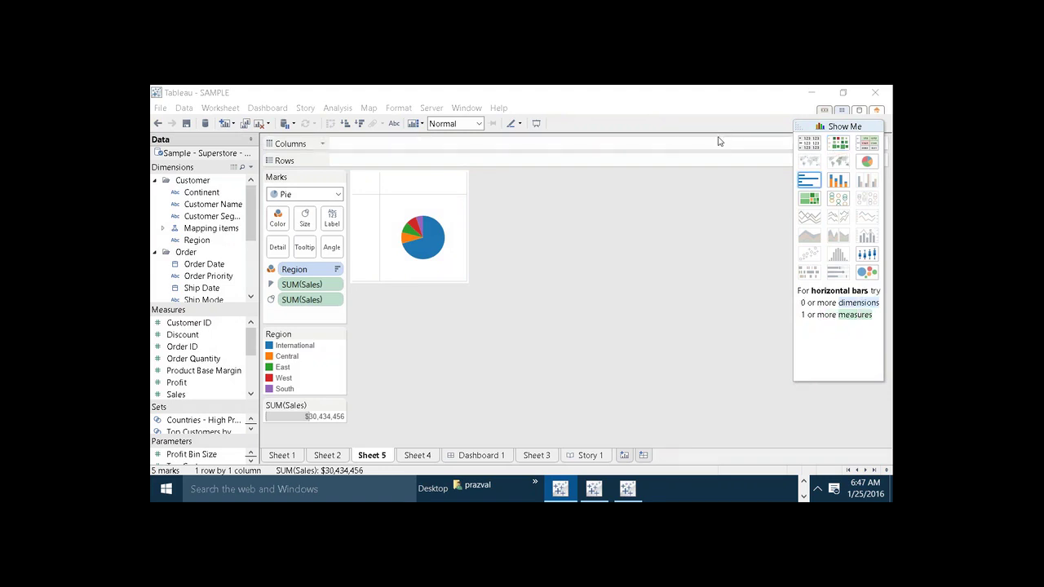
# - Pause and resume automatic updates on the Sheet 5 pie chart, and collapse Show Me
pyautogui.click(284, 123)
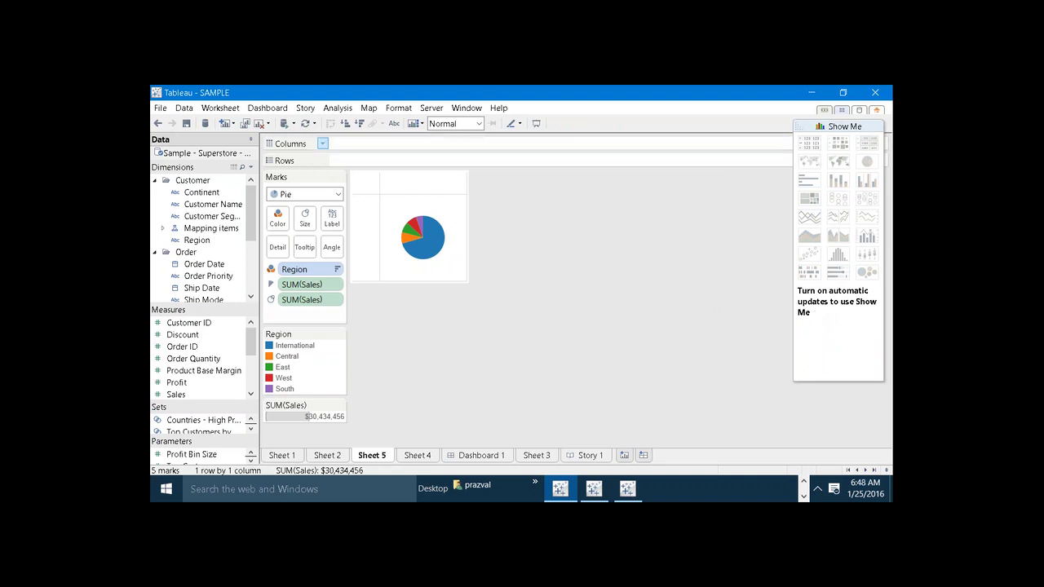
pyautogui.click(284, 124)
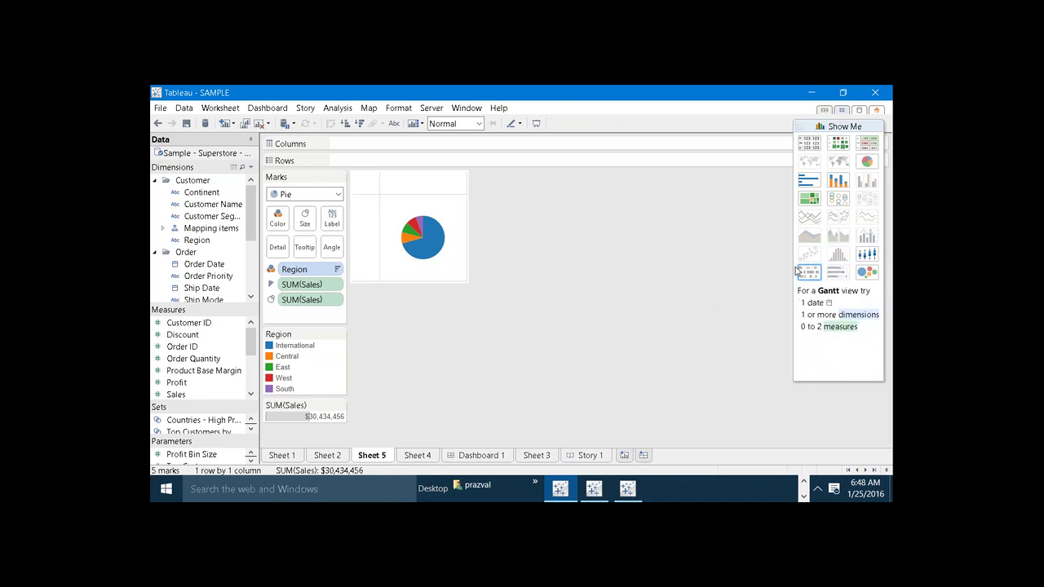
pyautogui.click(819, 128)
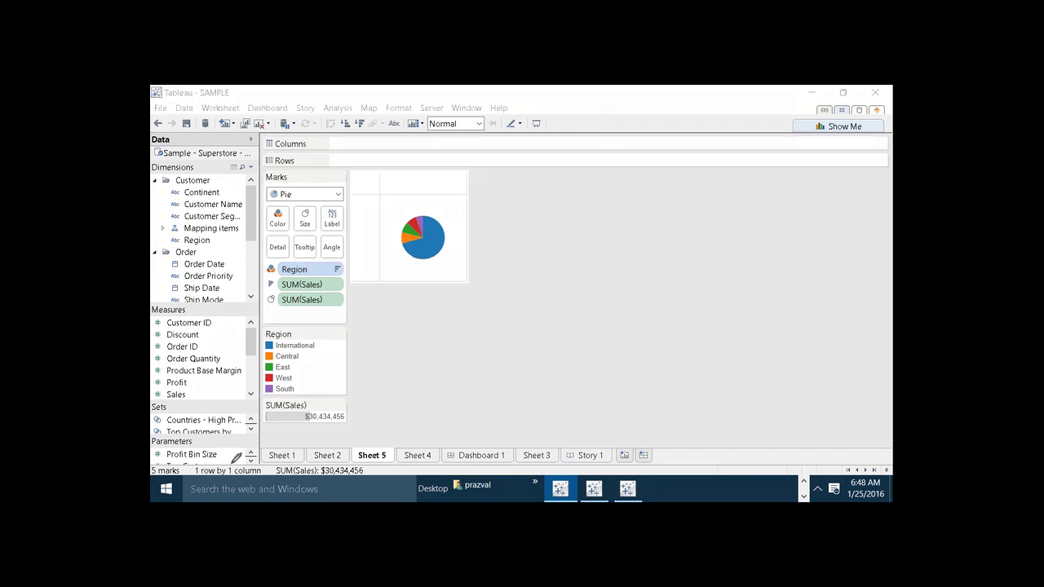
# - Underline and number the status bar as 7 with the screen pen, and circle the Region legend and the sales total
pyautogui.moveTo(231, 465); pyautogui.dragTo(232, 470)
pyautogui.moveTo(153, 471); pyautogui.dragTo(367, 468)
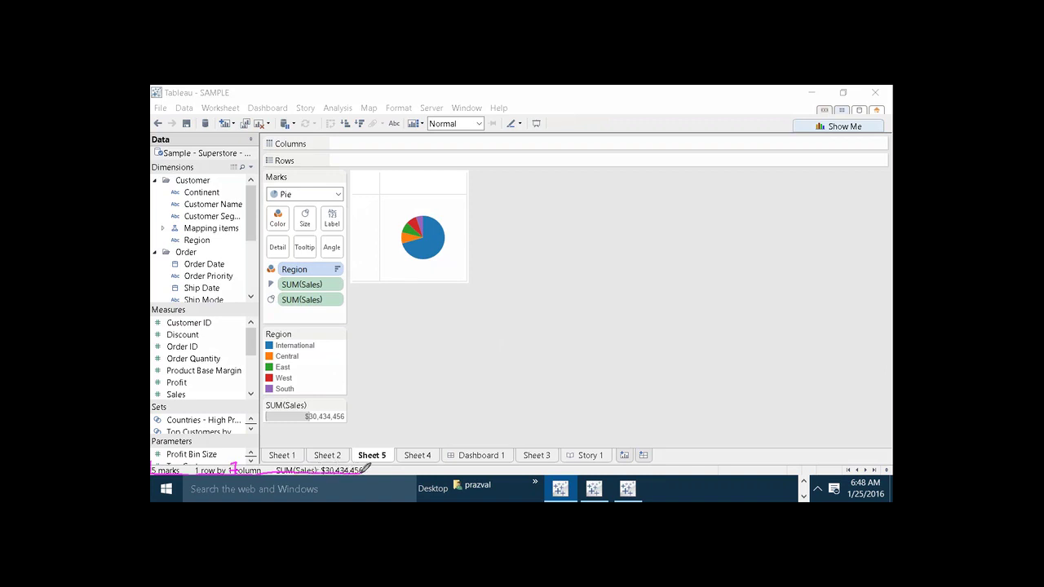
pyautogui.moveTo(184, 462)
pyautogui.mouseDown()
pyautogui.moveTo(190, 471)
pyautogui.moveTo(216, 446)
pyautogui.mouseUp()
pyautogui.moveTo(324, 367)
pyautogui.mouseDown()
pyautogui.moveTo(278, 395)
pyautogui.moveTo(297, 334)
pyautogui.moveTo(326, 352)
pyautogui.moveTo(320, 369)
pyautogui.mouseUp()
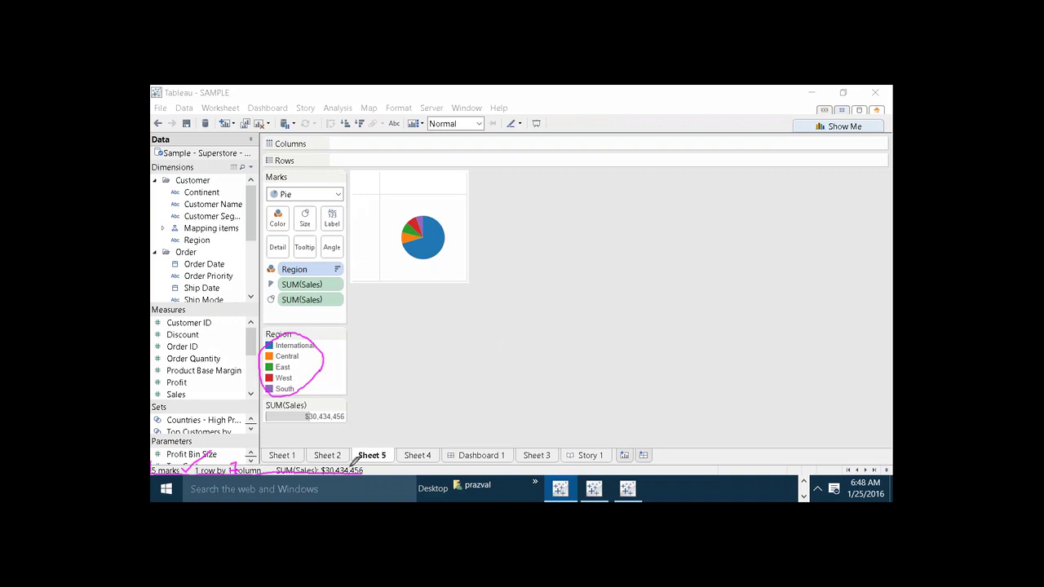
pyautogui.moveTo(363, 471); pyautogui.dragTo(371, 465)
# - Compare the status bar summary on Sheet 2 and Sheet 1
pyautogui.click(330, 457)
pyautogui.click(328, 457)
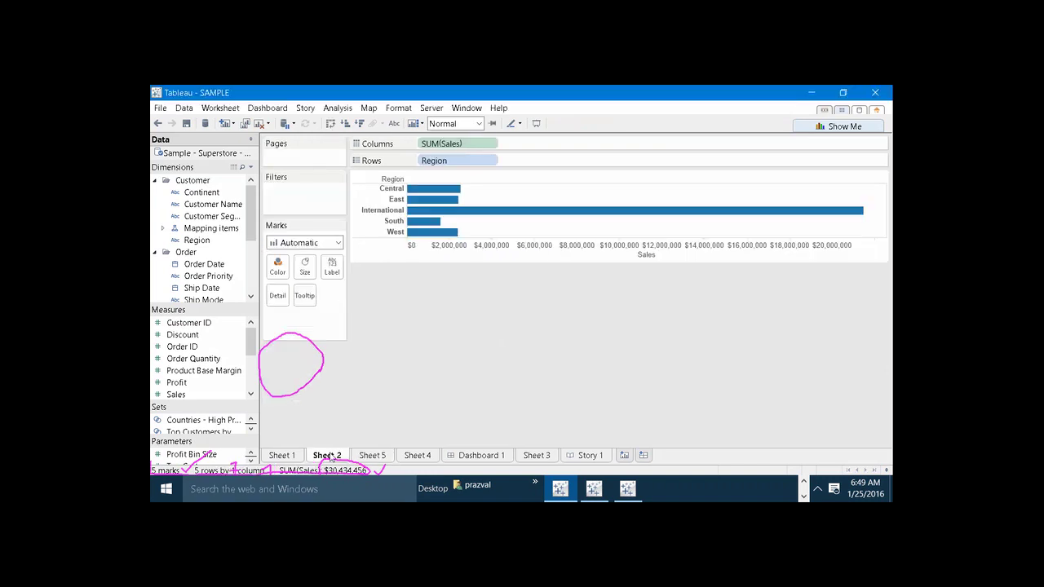
pyautogui.click(279, 459)
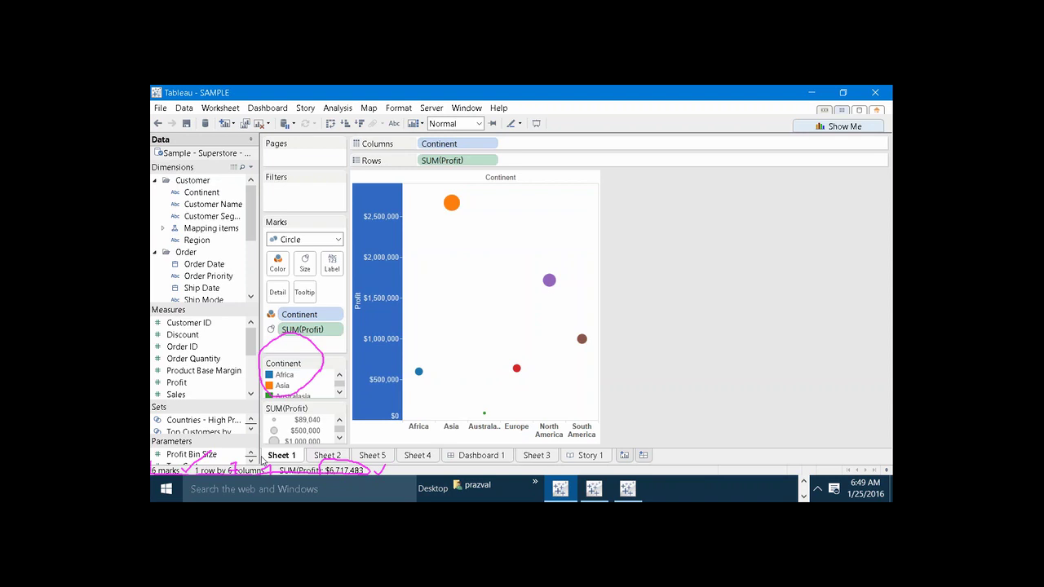
# - Add a new worksheet and circle its empty drop-field area with the screen pen, numbering it 8
pyautogui.click(624, 455)
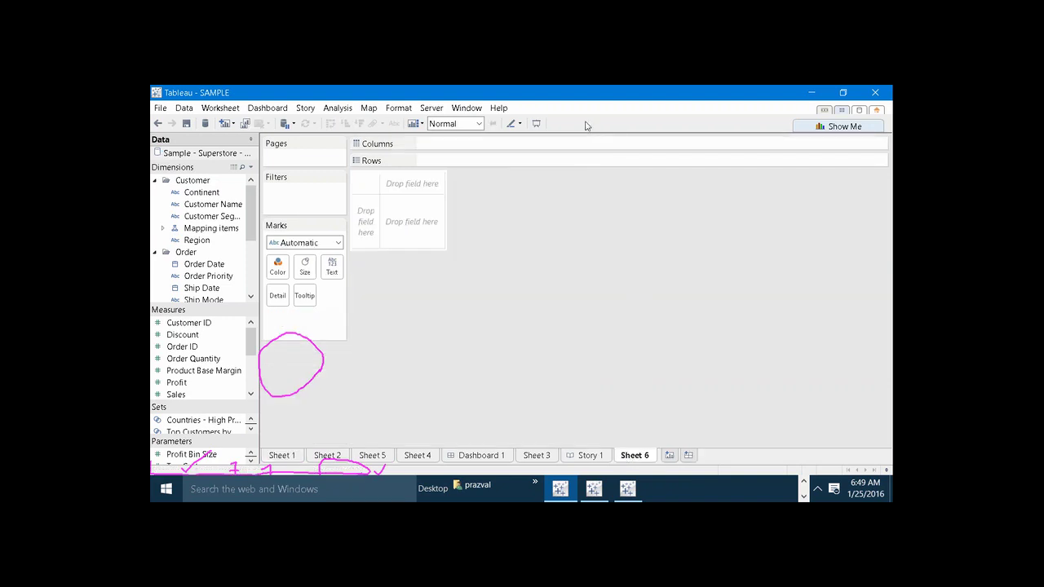
pyautogui.hotkey('ctrl', 'shift', 'p')
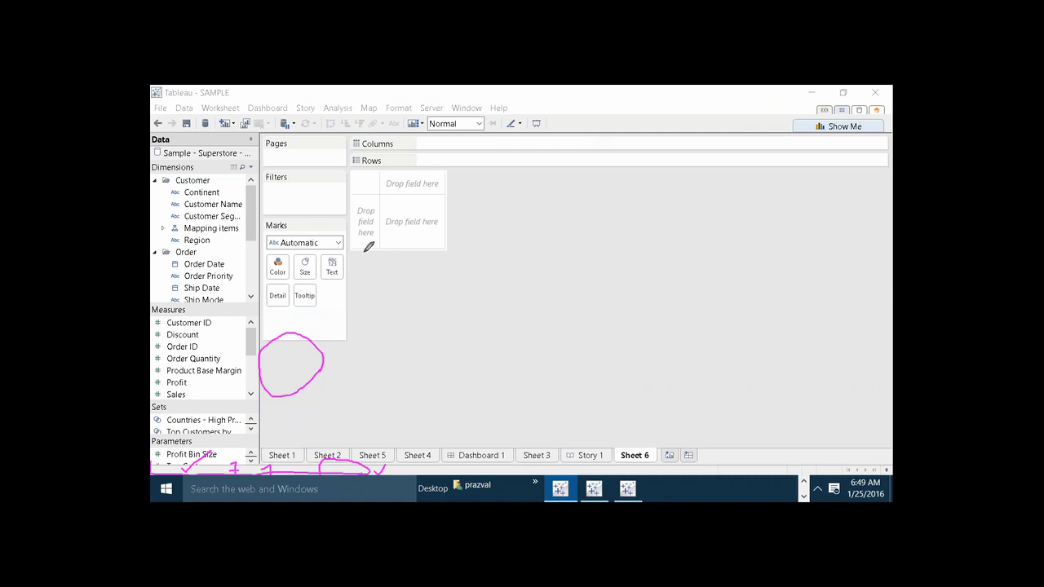
pyautogui.moveTo(365, 251)
pyautogui.mouseDown()
pyautogui.moveTo(444, 228)
pyautogui.moveTo(442, 188)
pyautogui.moveTo(400, 175)
pyautogui.moveTo(357, 217)
pyautogui.moveTo(363, 239)
pyautogui.moveTo(426, 247)
pyautogui.moveTo(414, 252)
pyautogui.moveTo(422, 264)
pyautogui.moveTo(428, 246)
pyautogui.mouseUp()
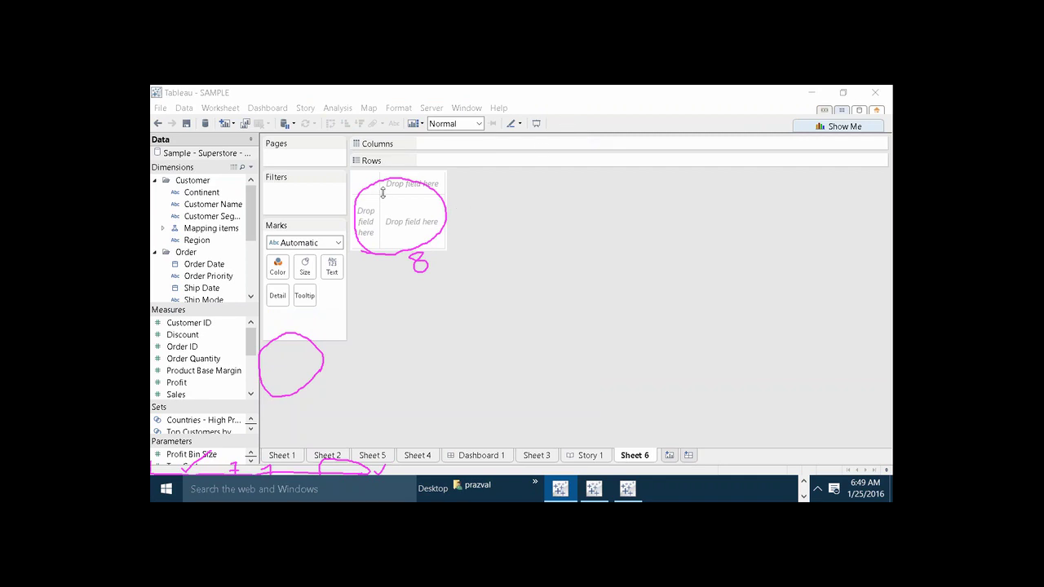
# - Build a chart from Continent as columns and Sales as rows in the drop-field areas of Sheet 6, and clear the sheet
pyautogui.moveTo(204, 194); pyautogui.dragTo(392, 189)
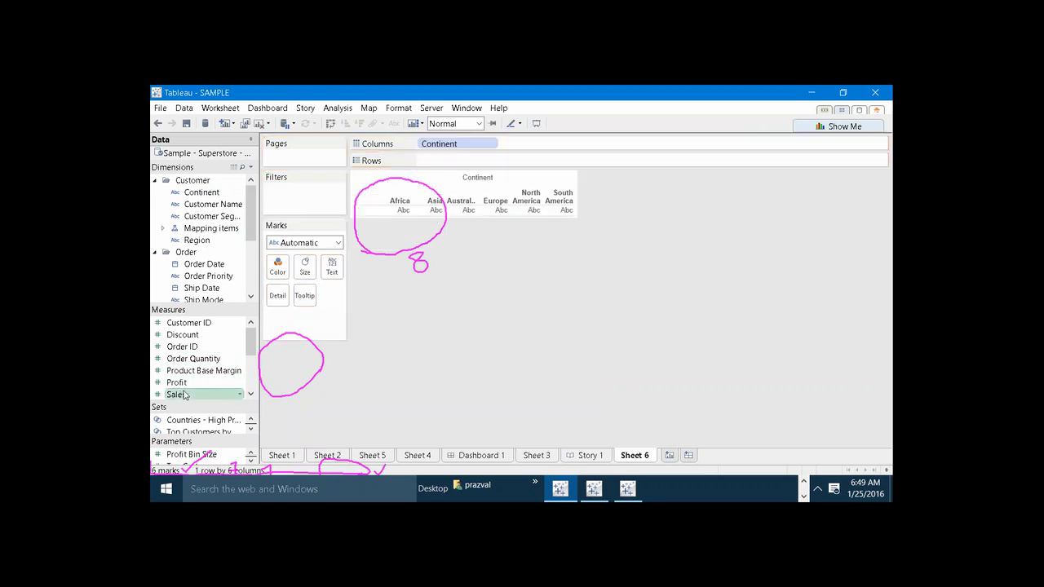
pyautogui.moveTo(175, 395); pyautogui.dragTo(359, 212)
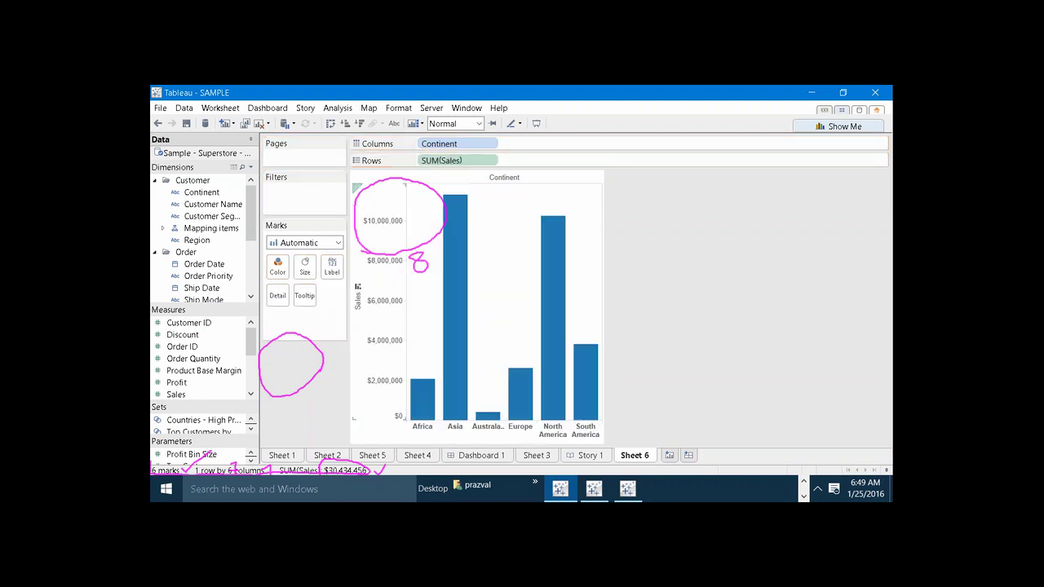
pyautogui.click(261, 124)
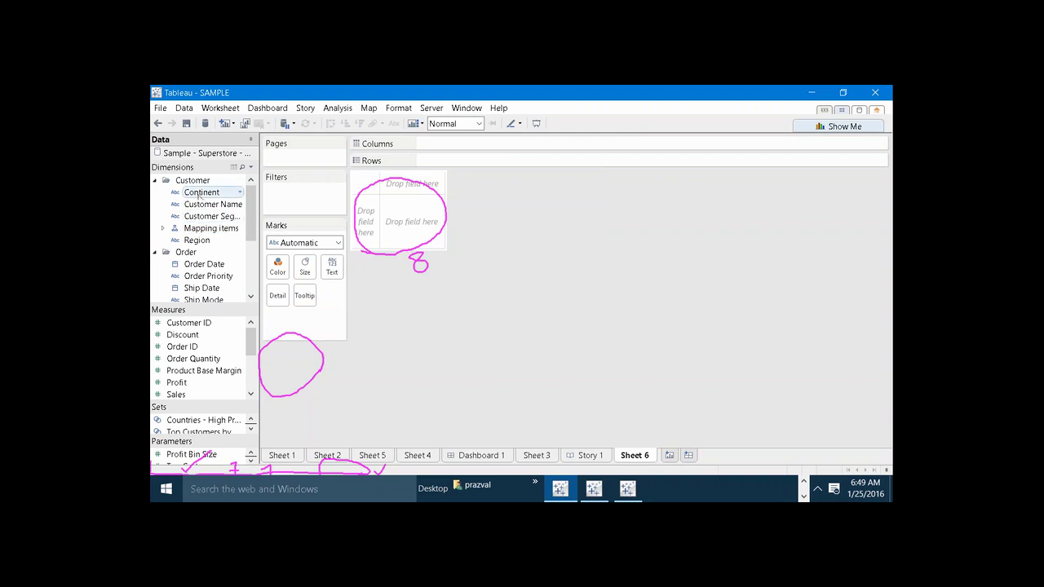
# - Place Continent in the column drop area and Sales in the row drop area of the cleared Sheet 6
pyautogui.moveTo(200, 194); pyautogui.dragTo(394, 184)
pyautogui.moveTo(175, 394); pyautogui.dragTo(364, 217)
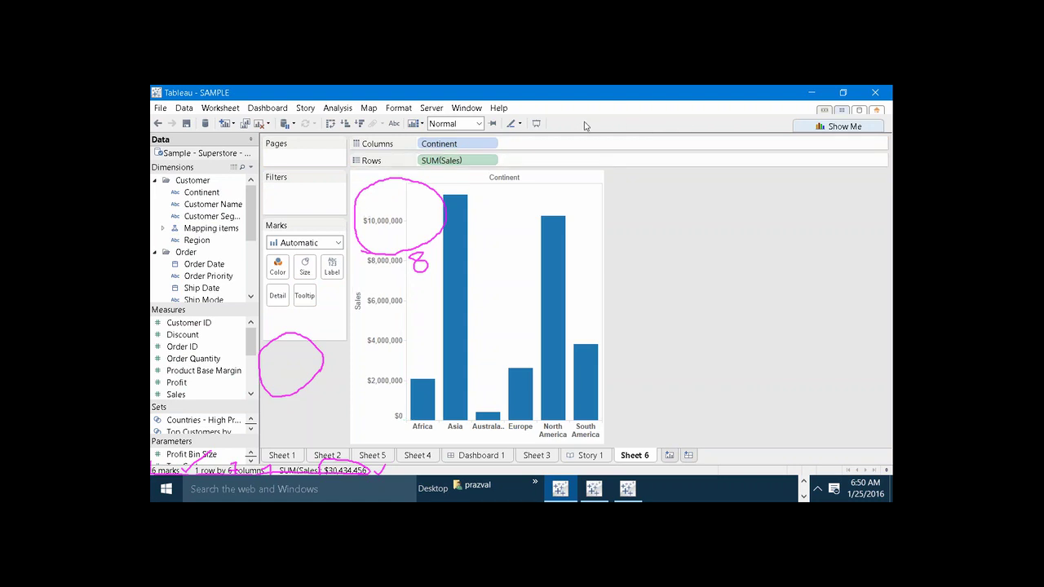
# - Outline the menu bar with the screen pen and clear all pen markings
pyautogui.hotkey('ctrl', '2')
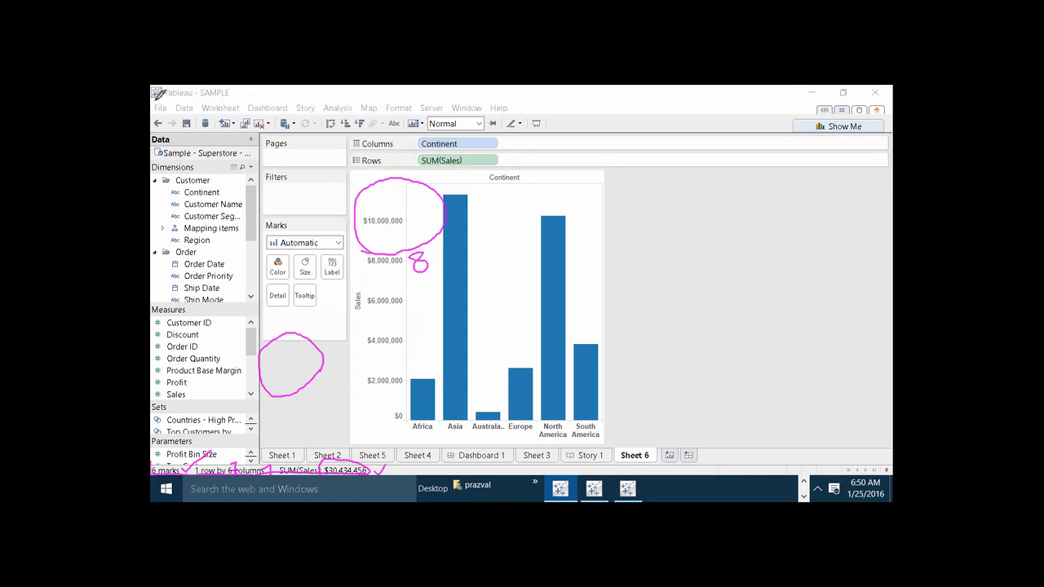
pyautogui.moveTo(155, 103)
pyautogui.mouseDown()
pyautogui.moveTo(522, 105)
pyautogui.moveTo(166, 95)
pyautogui.mouseUp()
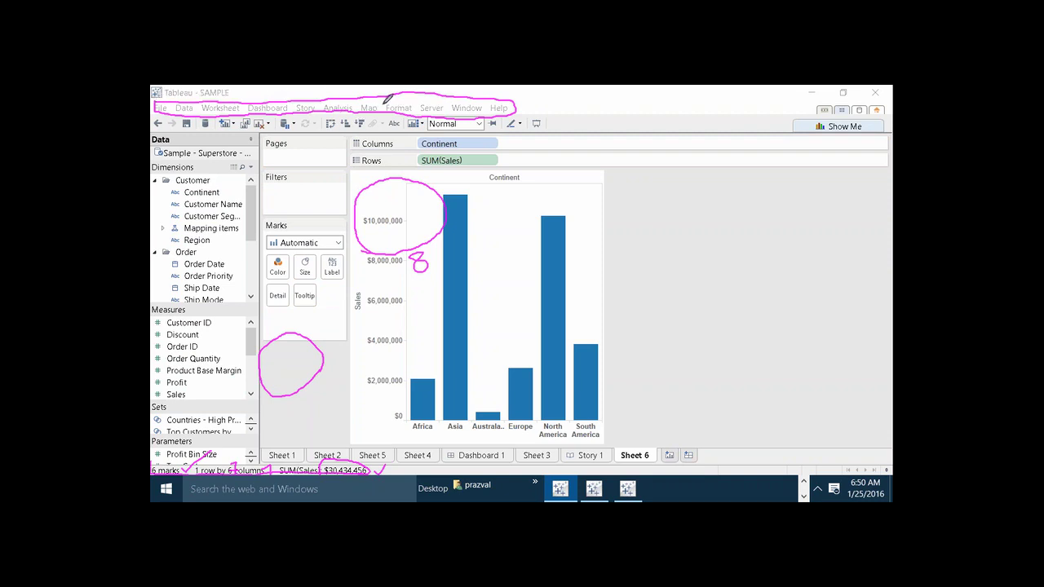
pyautogui.moveTo(385, 92); pyautogui.dragTo(395, 94)
pyautogui.press('Escape')
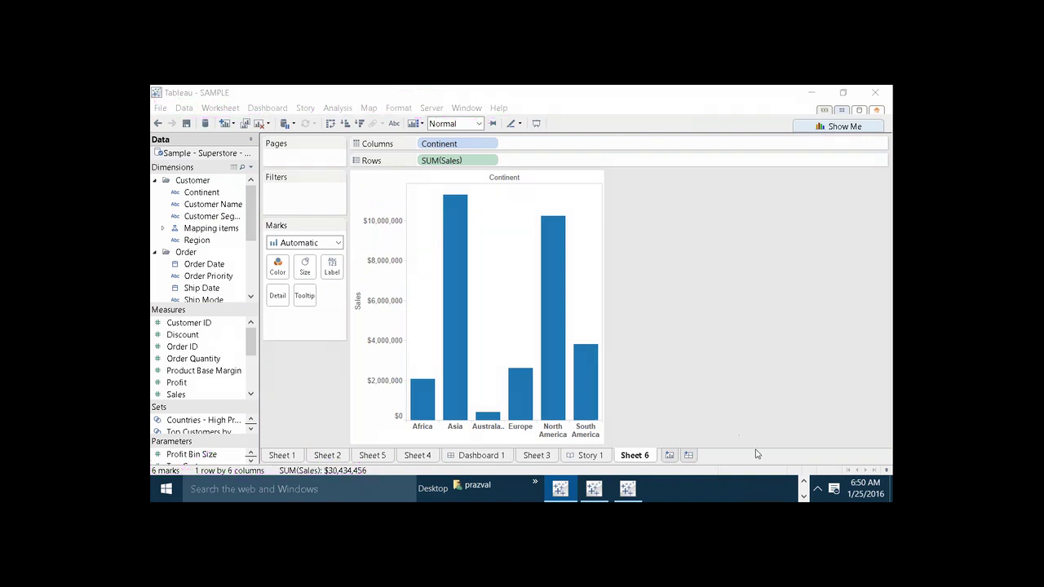
# - Switch to the Notepad list of workspace components and highlight the "1)DATA WINDOW" line
pyautogui.click(804, 483)
pyautogui.moveTo(783, 489)
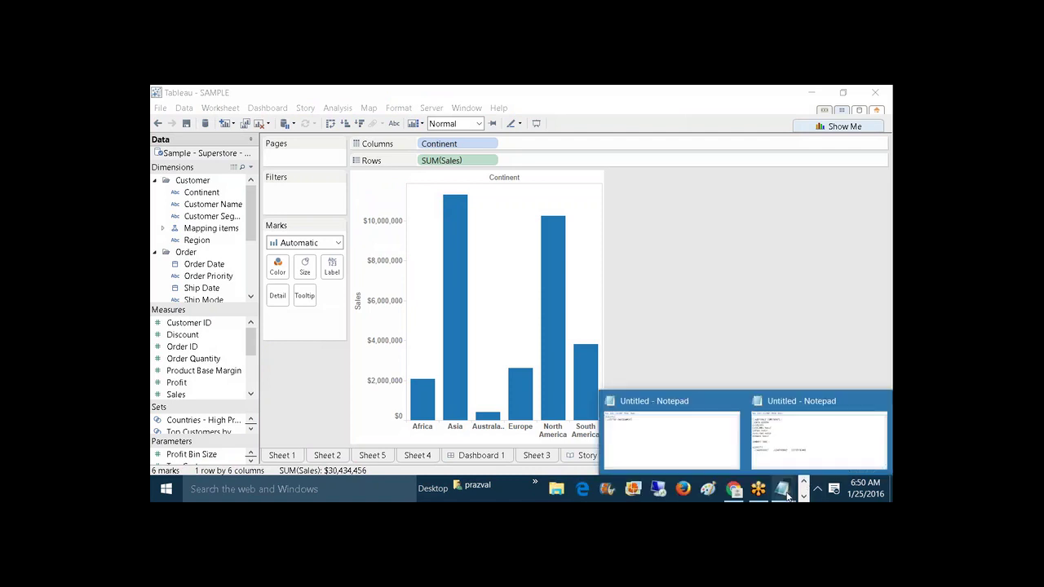
pyautogui.click(776, 453)
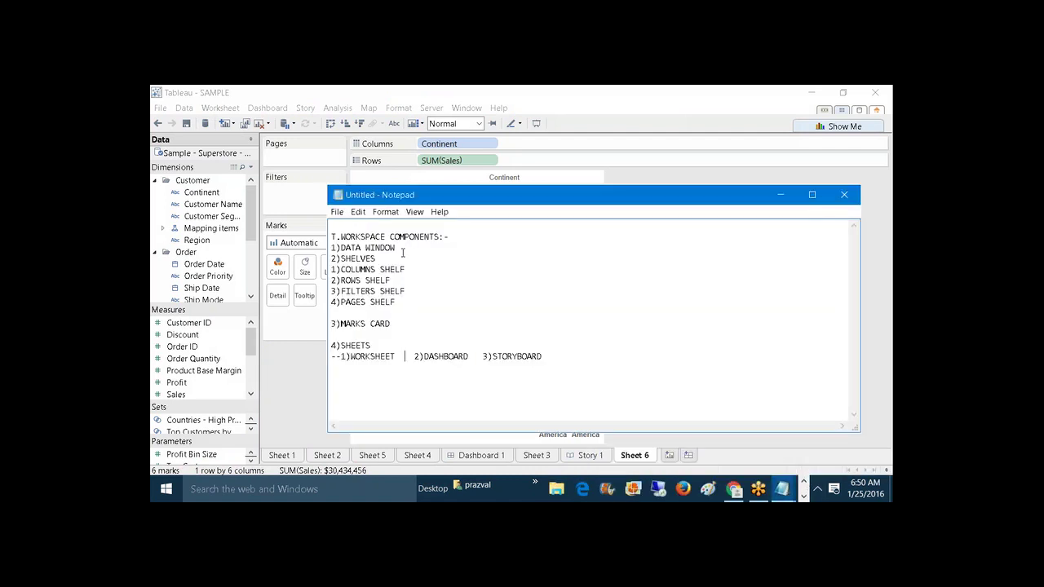
pyautogui.moveTo(402, 252); pyautogui.dragTo(341, 253)
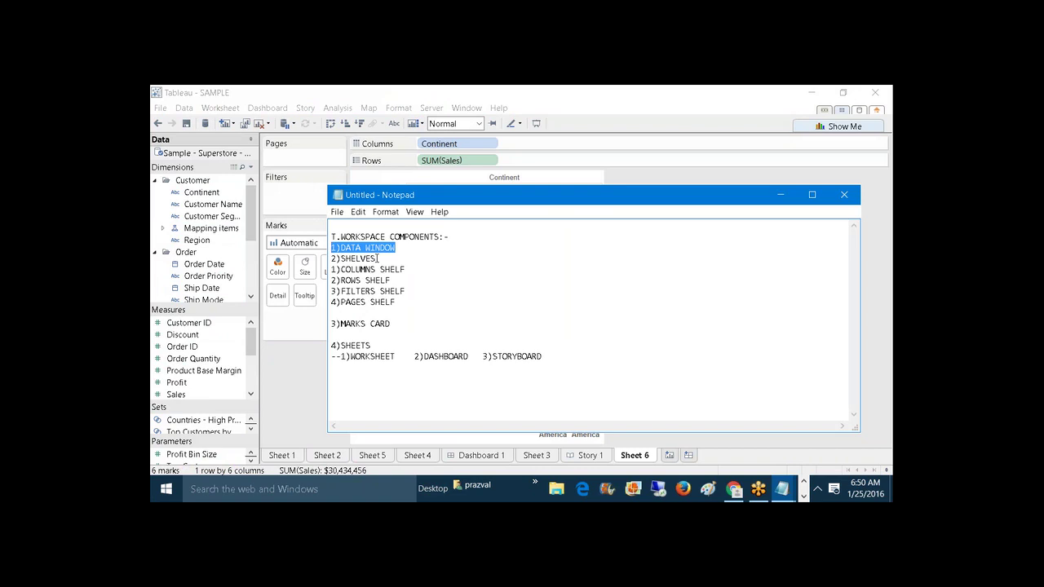
# - Add the lines "5)TOOL BAR" and "6)SHOW ME" below the sheets entry in the Notepad list of workspace components
pyautogui.click(580, 353)
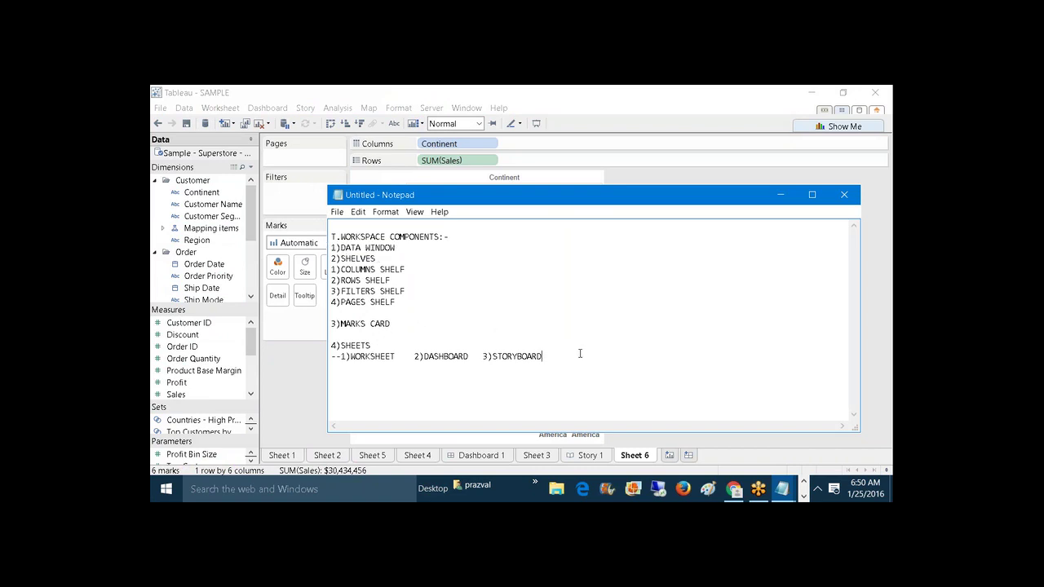
pyautogui.press('Return')
pyautogui.press('Return')
pyautogui.write('5)TOOL BAR')
pyautogui.press('Return')
pyautogui.write('6)SHOW ME')
pyautogui.press('Return')
# - Maximize the Notepad window and extend the list with "7)STATUS BAR", "8)ACTIVE AREA" and "9)MENU BAR"
pyautogui.write('7)')
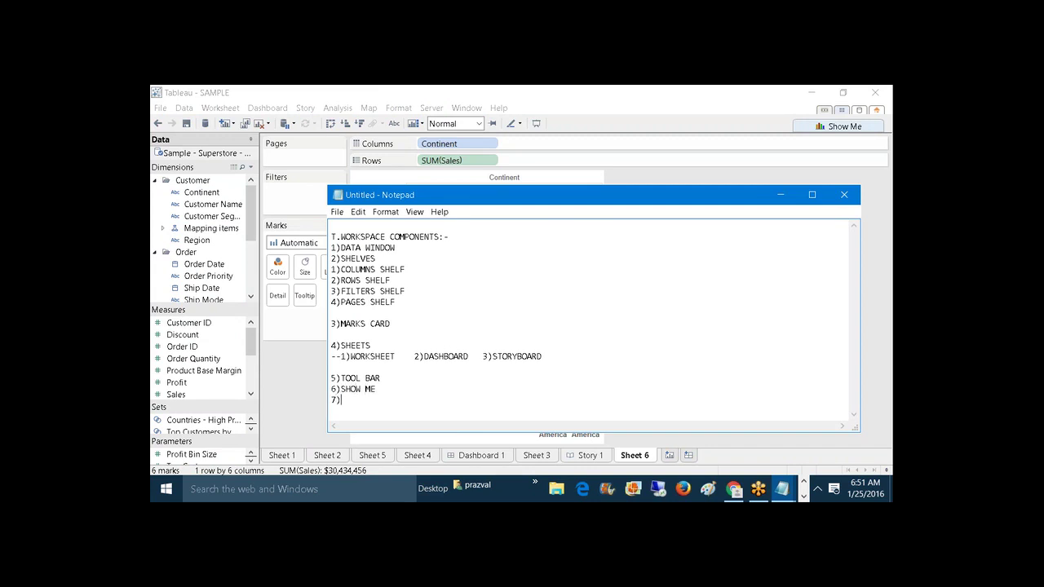
pyautogui.click(812, 194)
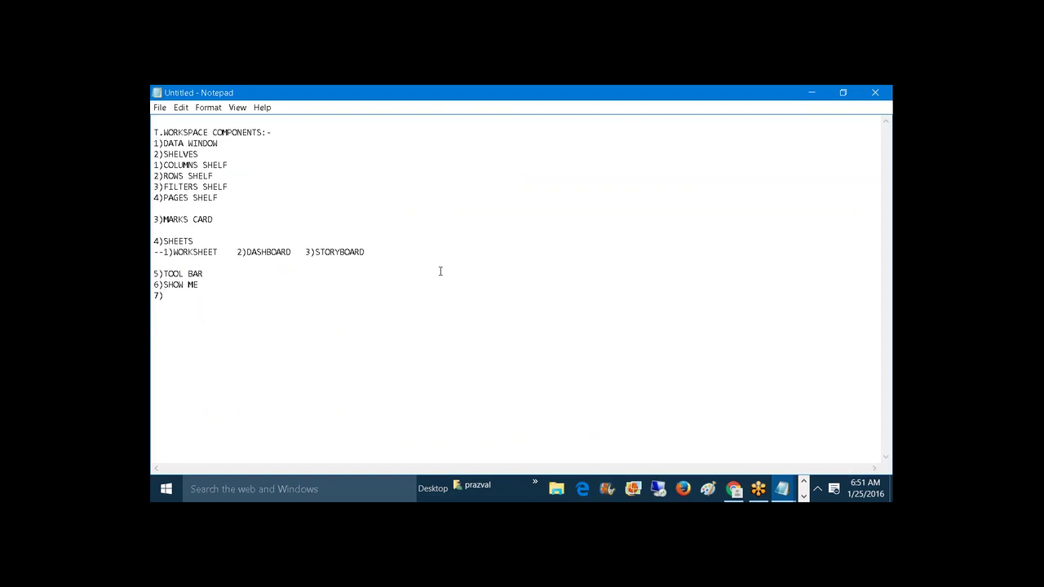
pyautogui.write('STATUS BAR')
pyautogui.press('Return')
pyautogui.write('8)ACTIVE AREA')
pyautogui.press('Return')
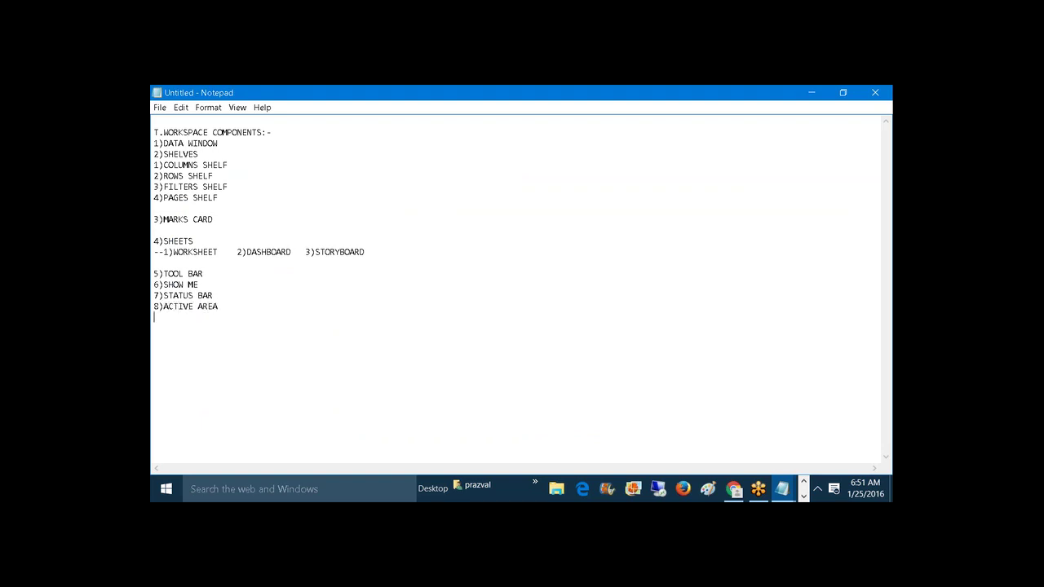
pyautogui.write('9)MENU BAR')
# - Return to Tableau and, with the screen pen, outline and number the data window 1, shelves 2, Marks card 3 and sheet tabs 4
pyautogui.click(811, 93)
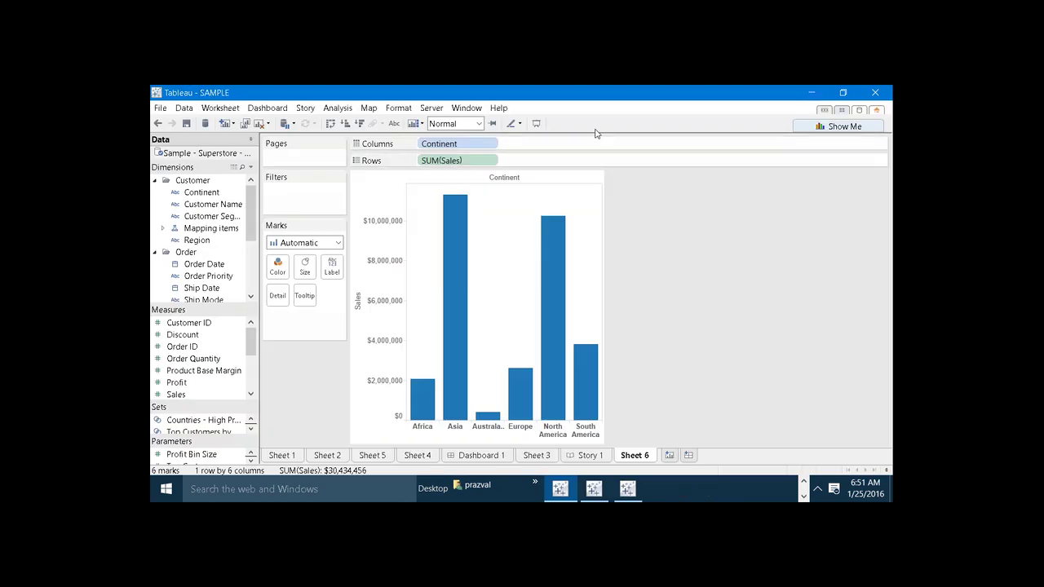
pyautogui.hotkey('ctrl', '2')
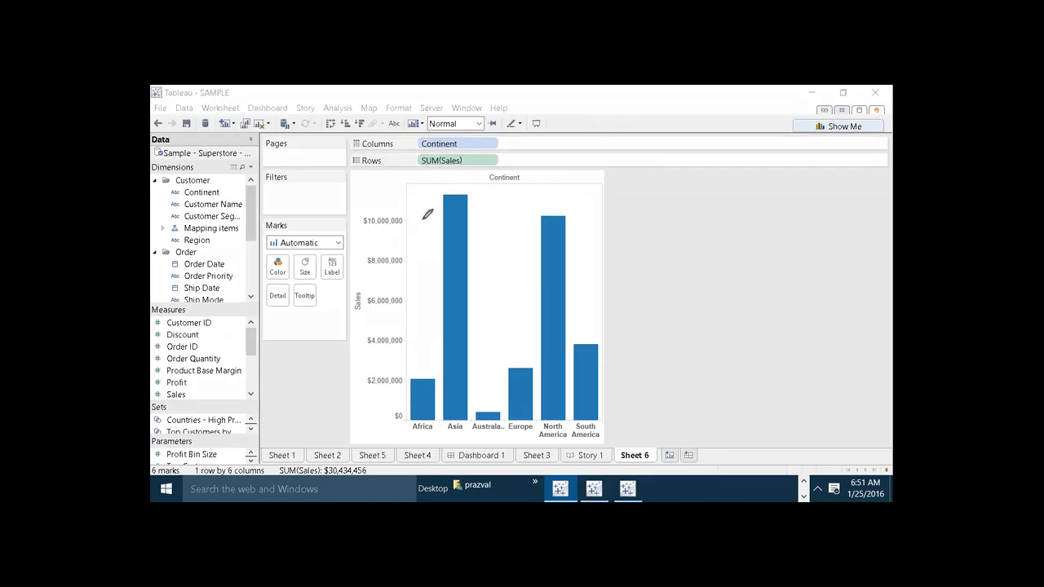
pyautogui.moveTo(162, 387)
pyautogui.mouseDown()
pyautogui.moveTo(225, 401)
pyautogui.moveTo(222, 229)
pyautogui.moveTo(175, 124)
pyautogui.moveTo(158, 395)
pyautogui.mouseUp()
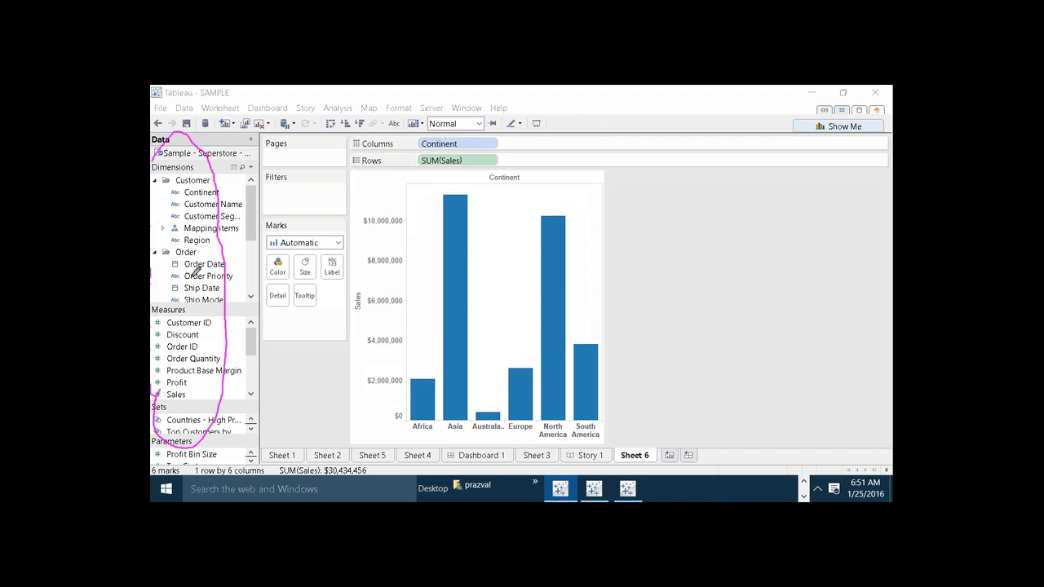
pyautogui.moveTo(186, 271); pyautogui.dragTo(192, 251)
pyautogui.moveTo(264, 194)
pyautogui.mouseDown()
pyautogui.moveTo(374, 181)
pyautogui.moveTo(387, 127)
pyautogui.moveTo(280, 149)
pyautogui.moveTo(290, 195)
pyautogui.moveTo(313, 161)
pyautogui.moveTo(305, 167)
pyautogui.moveTo(329, 161)
pyautogui.mouseUp()
pyautogui.moveTo(275, 294)
pyautogui.mouseDown()
pyautogui.moveTo(329, 296)
pyautogui.moveTo(273, 215)
pyautogui.moveTo(279, 286)
pyautogui.mouseUp()
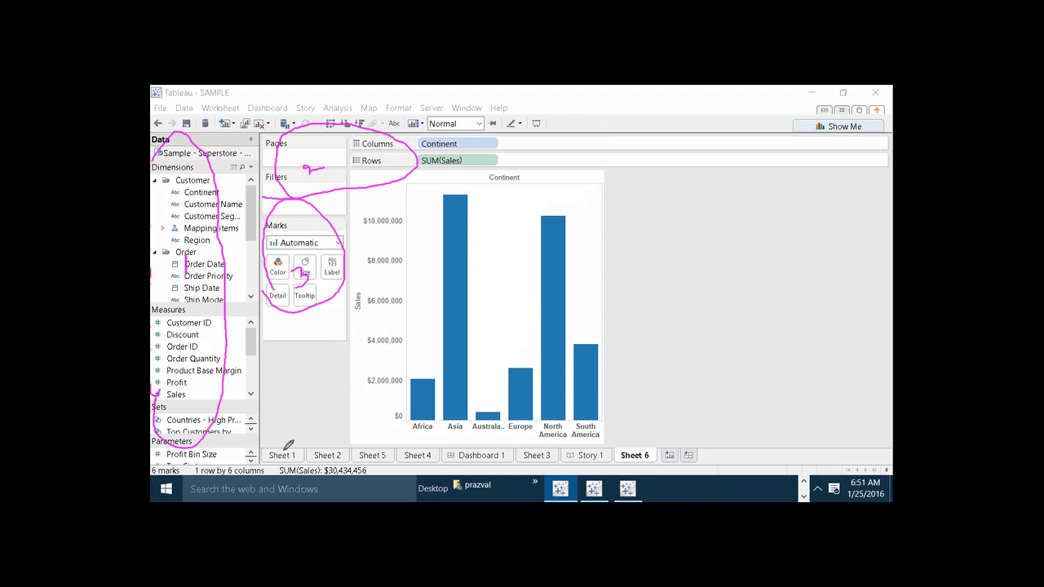
pyautogui.moveTo(270, 456)
pyautogui.mouseDown()
pyautogui.moveTo(504, 467)
pyautogui.moveTo(496, 447)
pyautogui.moveTo(337, 445)
pyautogui.moveTo(305, 464)
pyautogui.mouseUp()
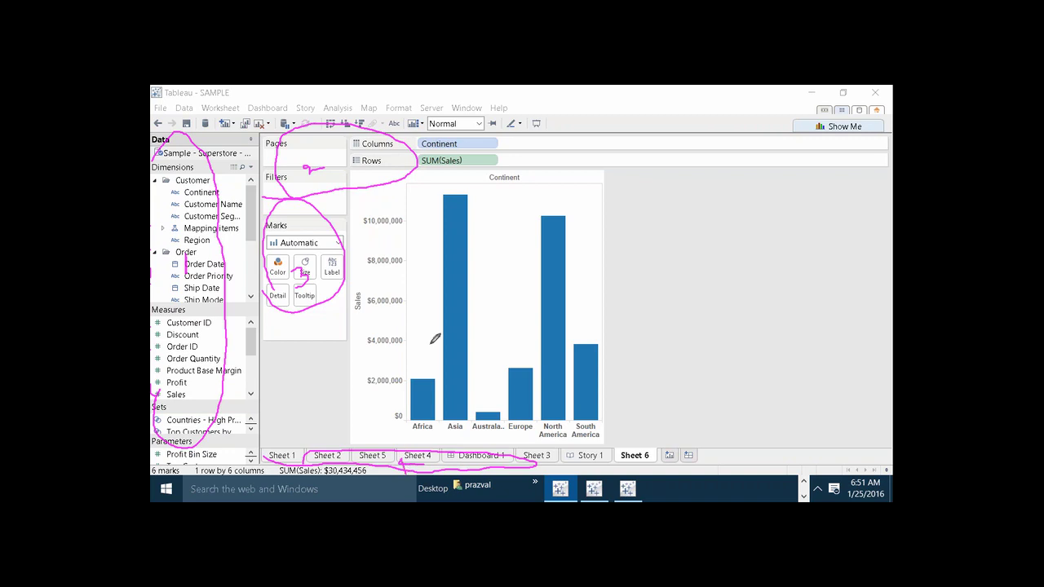
# - Mark the toolbar 5, Show Me 6, status bar 7, view area 8, menu bar 9 and the view-switching buttons 10 with the pen
pyautogui.moveTo(159, 125)
pyautogui.mouseDown()
pyautogui.moveTo(372, 127)
pyautogui.moveTo(415, 117)
pyautogui.moveTo(177, 114)
pyautogui.moveTo(185, 127)
pyautogui.mouseUp()
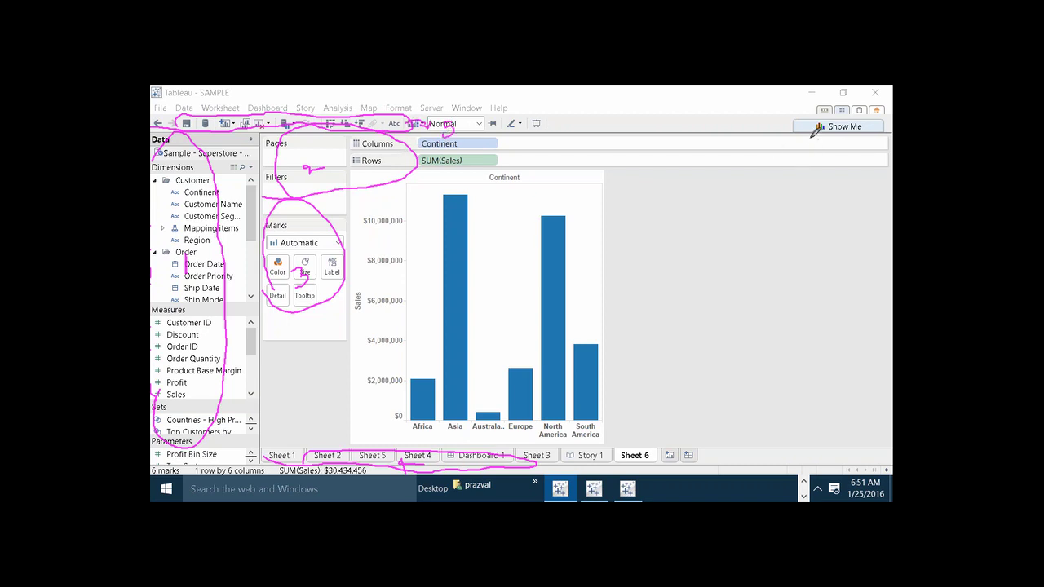
pyautogui.moveTo(811, 133)
pyautogui.mouseDown()
pyautogui.moveTo(831, 137)
pyautogui.moveTo(850, 119)
pyautogui.moveTo(817, 131)
pyautogui.mouseUp()
pyautogui.moveTo(491, 255)
pyautogui.mouseDown()
pyautogui.moveTo(496, 266)
pyautogui.moveTo(502, 245)
pyautogui.mouseUp()
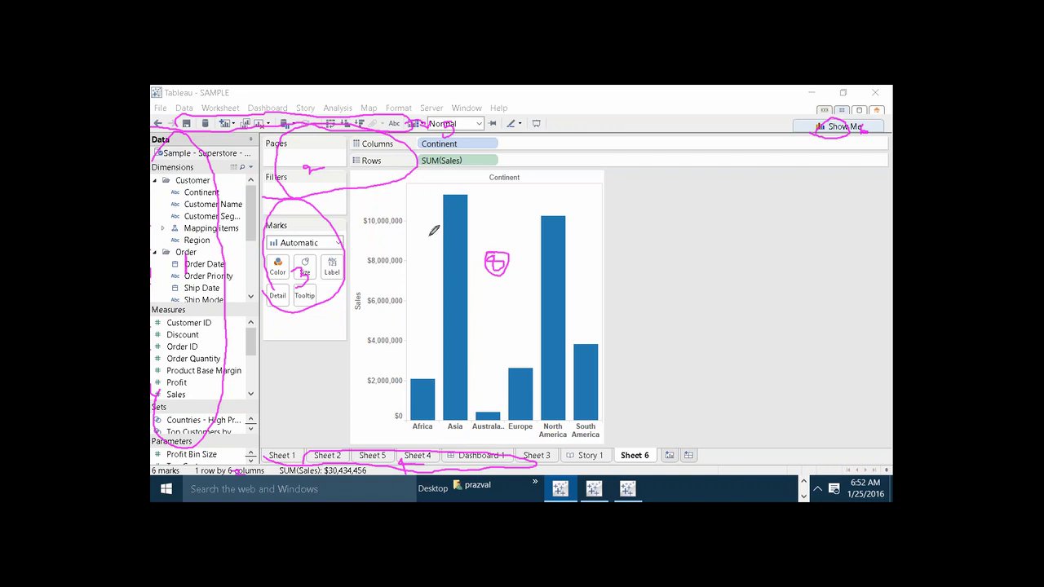
pyautogui.moveTo(238, 101)
pyautogui.mouseDown()
pyautogui.moveTo(238, 113)
pyautogui.moveTo(294, 104)
pyautogui.mouseUp()
pyautogui.moveTo(300, 93); pyautogui.dragTo(299, 107)
pyautogui.moveTo(814, 101)
pyautogui.mouseDown()
pyautogui.moveTo(826, 118)
pyautogui.moveTo(884, 117)
pyautogui.moveTo(886, 98)
pyautogui.moveTo(796, 111)
pyautogui.moveTo(806, 103)
pyautogui.mouseUp()
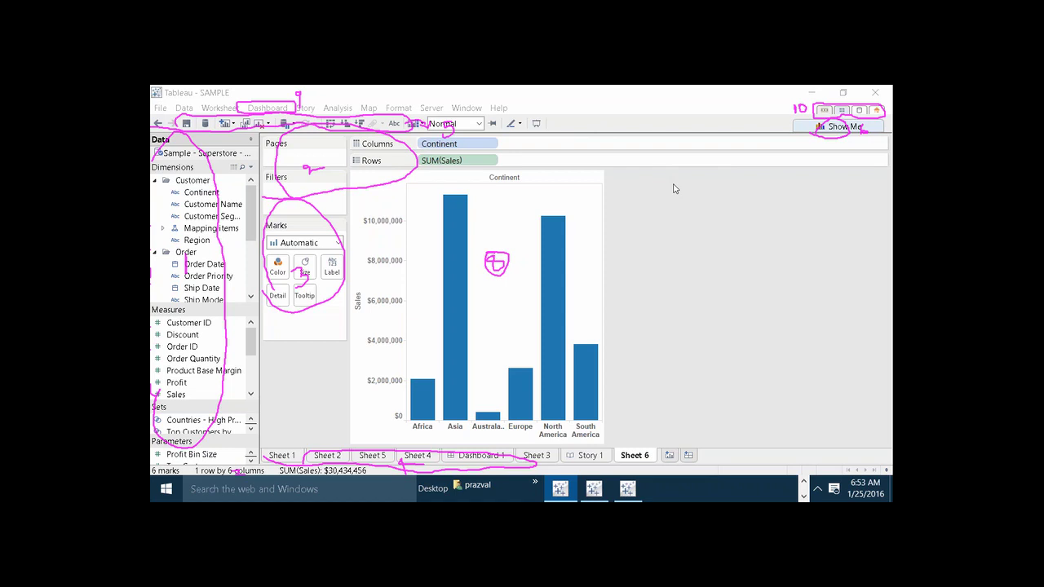
# - View the start page and the data connection page, and return to the Sheet 6 worksheet
pyautogui.click(877, 111)
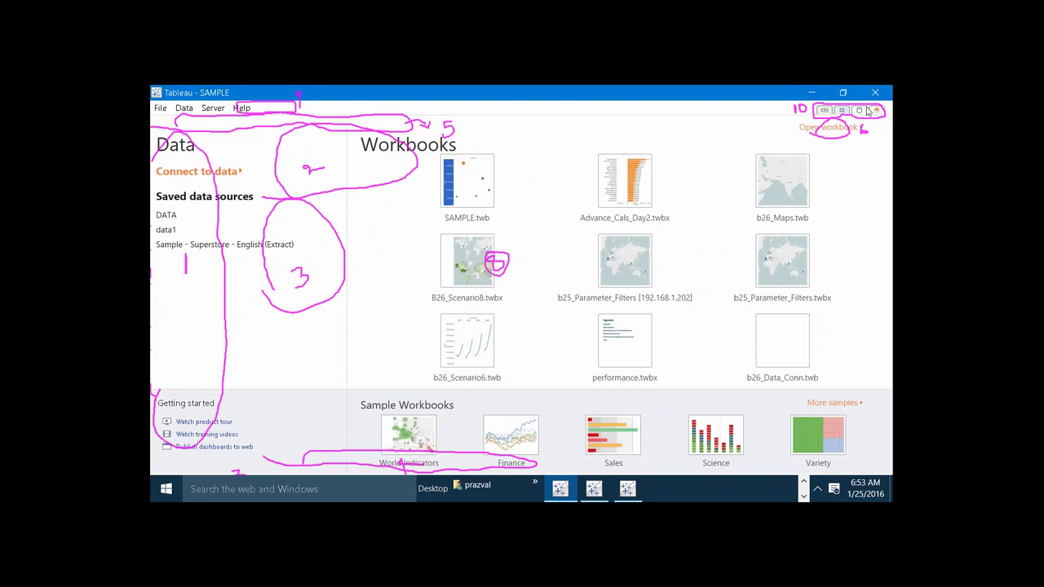
pyautogui.click(825, 111)
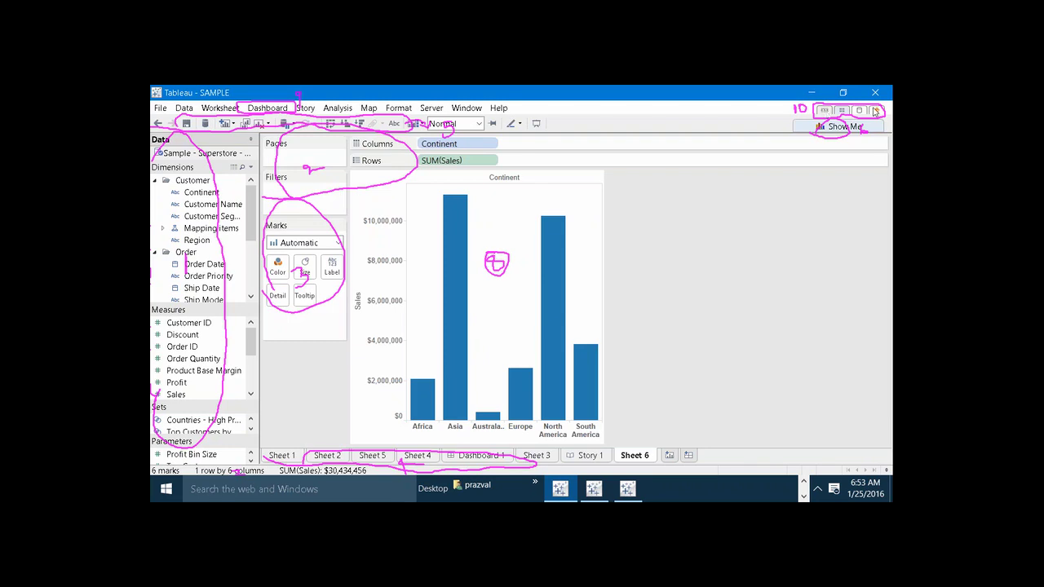
pyautogui.click(875, 111)
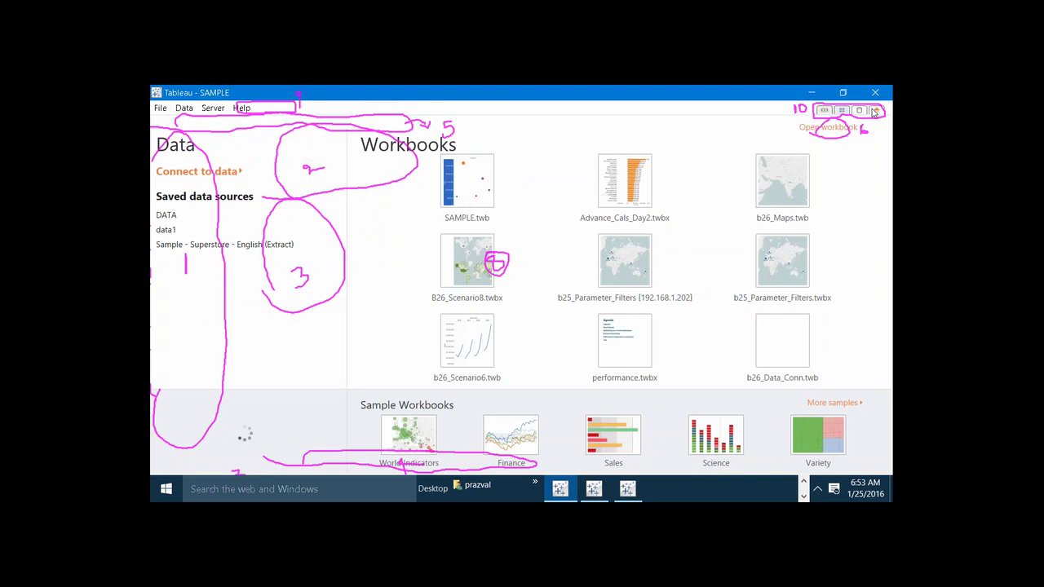
pyautogui.click(826, 112)
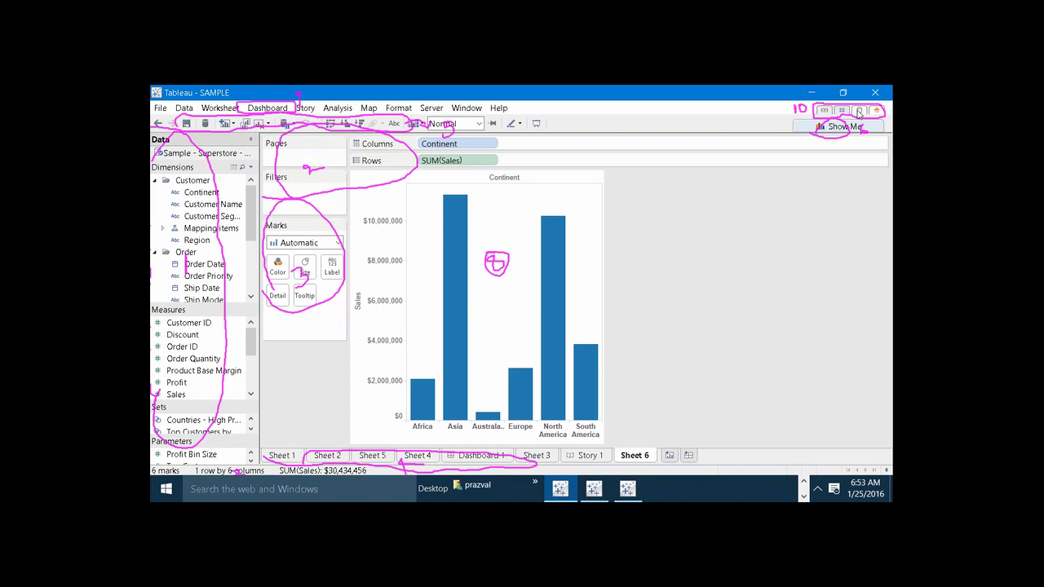
pyautogui.click(860, 113)
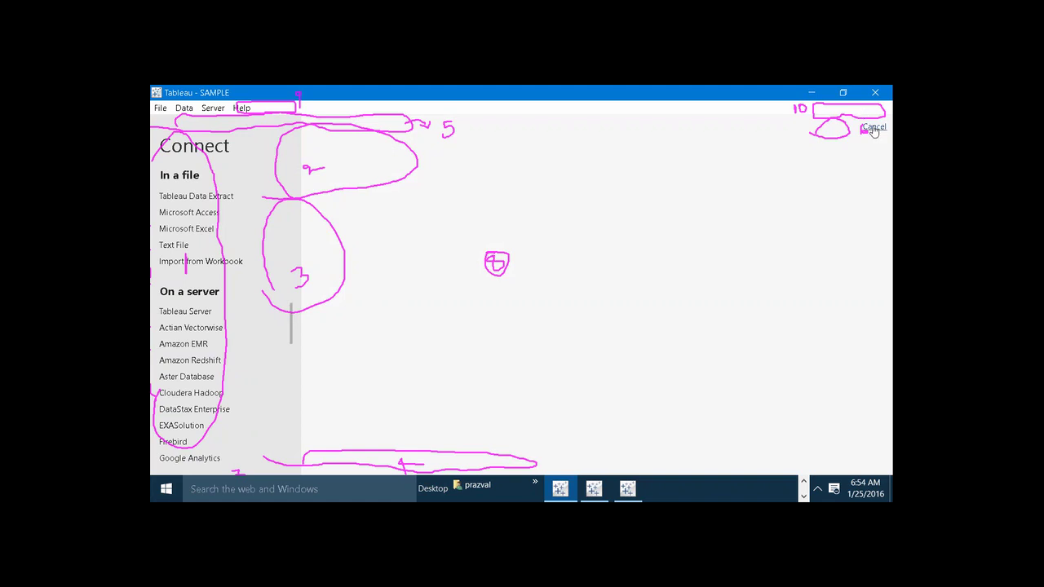
pyautogui.click(871, 129)
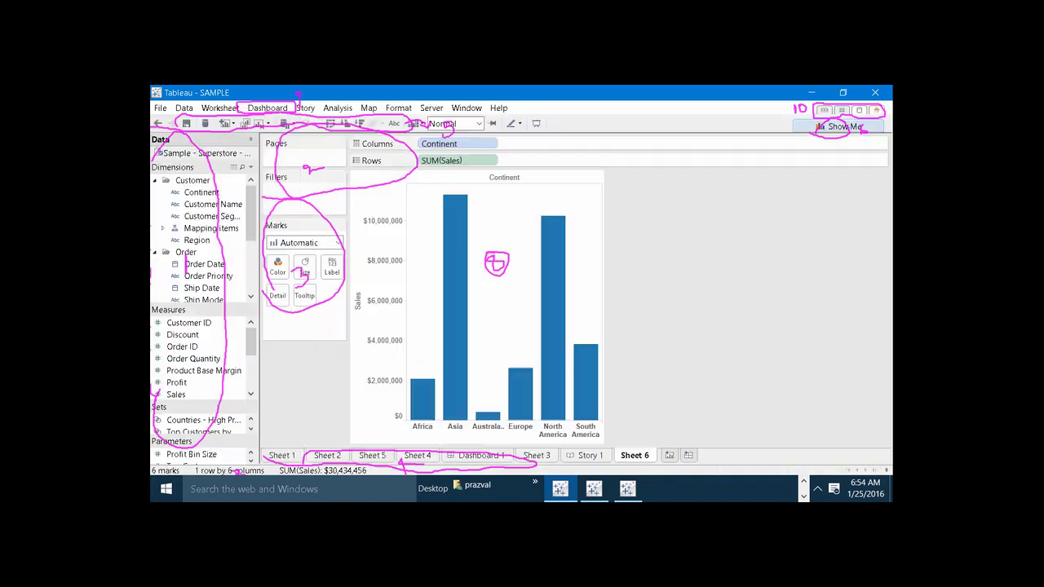
# - Display all sheets of the workbook as thumbnails and open Sheet 4 from them
pyautogui.click(843, 112)
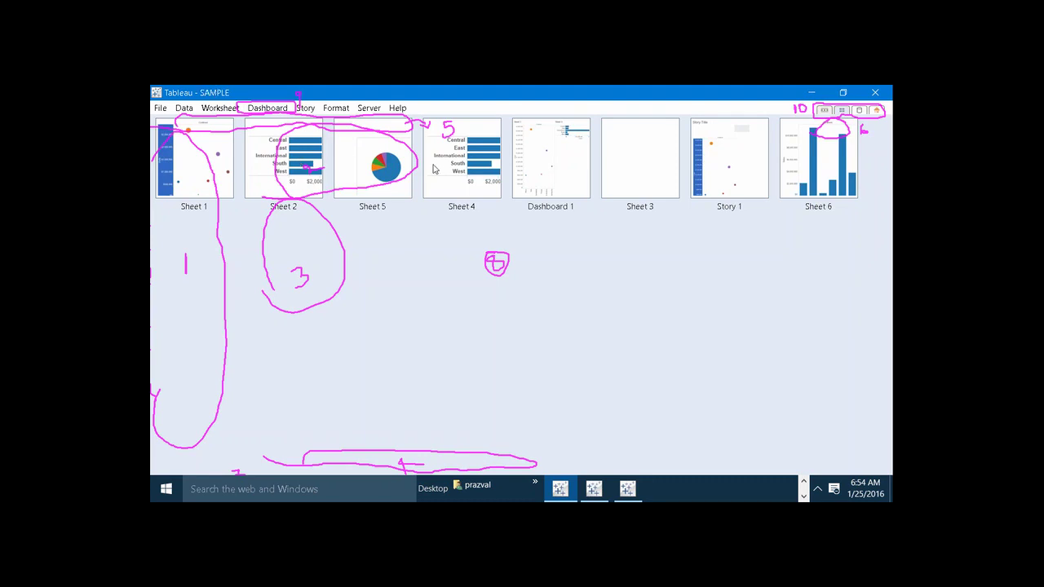
pyautogui.click(480, 180)
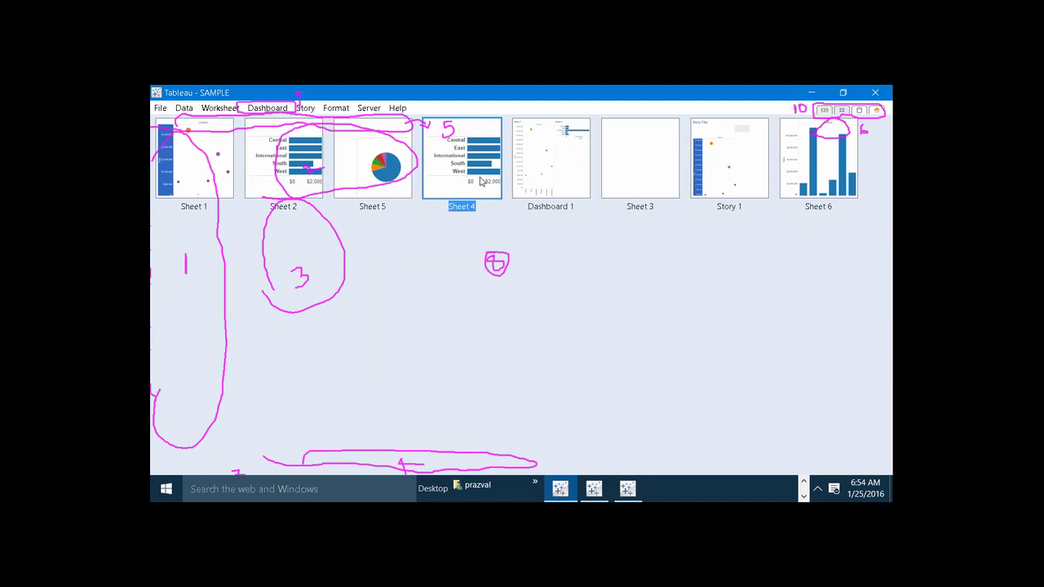
pyautogui.doubleClick(480, 180)
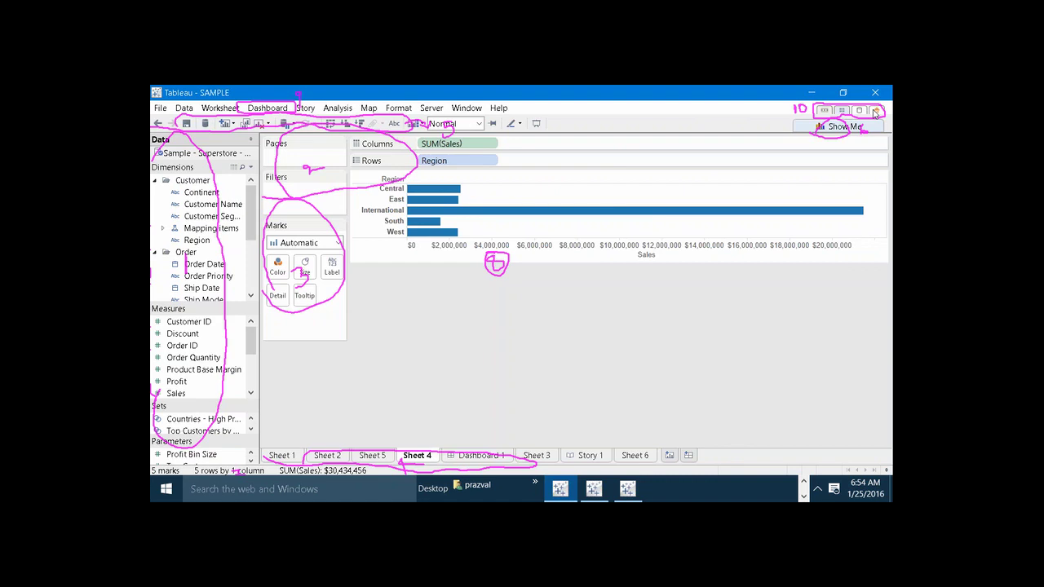
# - Cycle through the start page, the data connection page and the sheet thumbnails, and return to the Sheet 4 worksheet
pyautogui.click(875, 113)
pyautogui.click(862, 115)
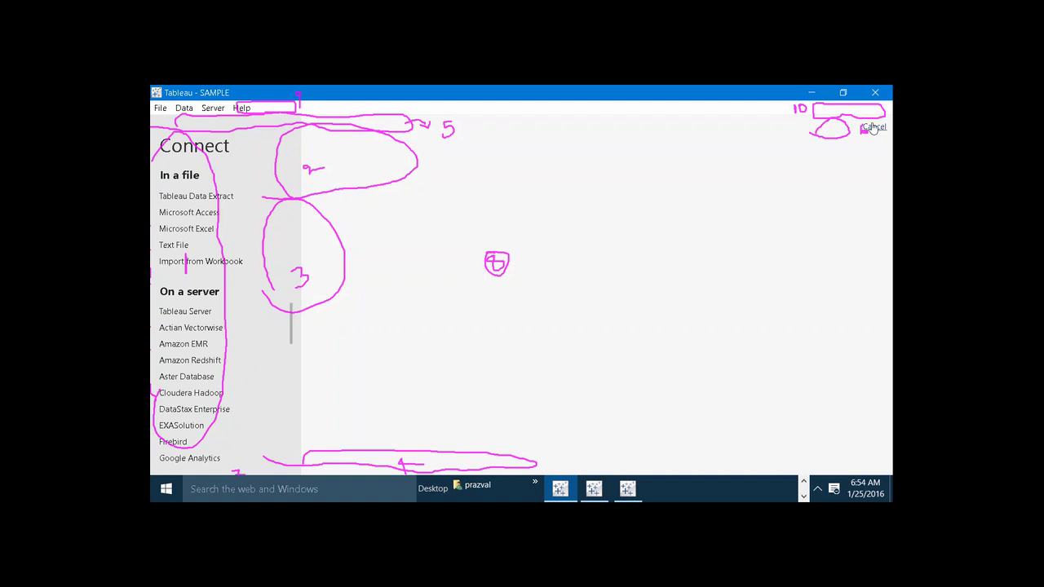
pyautogui.click(873, 128)
pyautogui.click(844, 113)
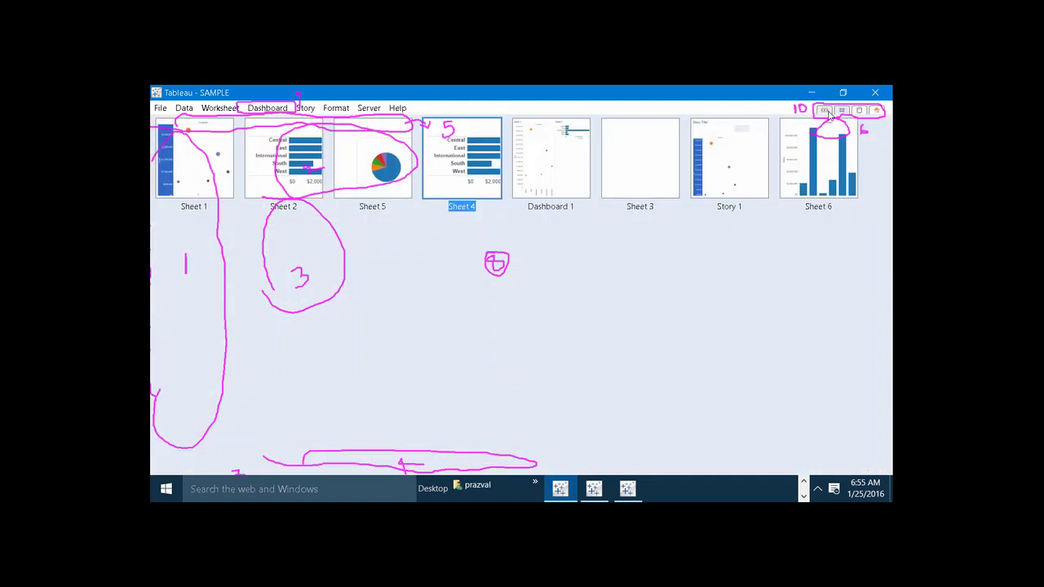
pyautogui.click(828, 114)
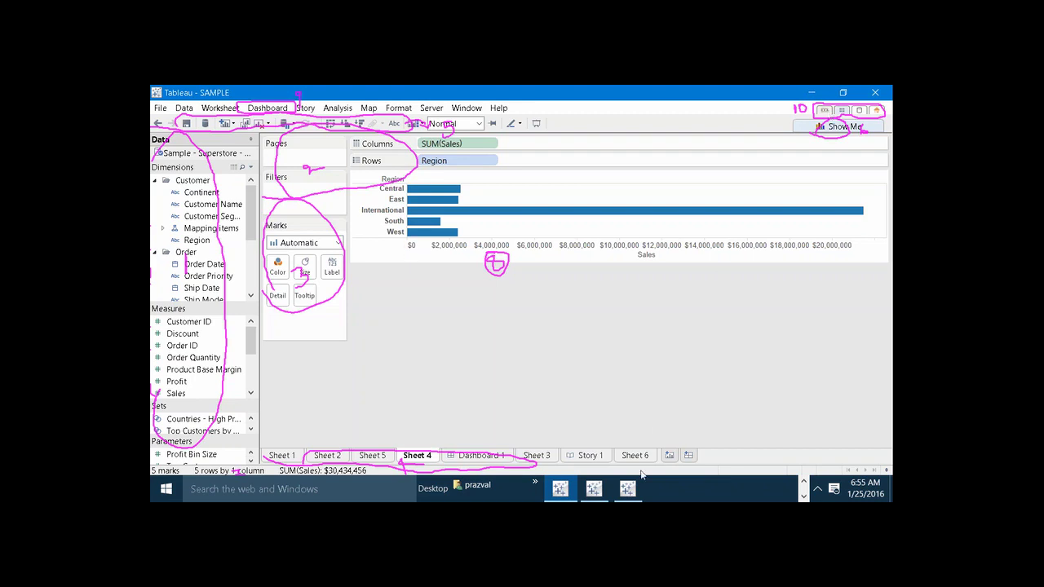
# - Switch to the Book1 Tableau window and clear all screen pen markings
pyautogui.moveTo(639, 491)
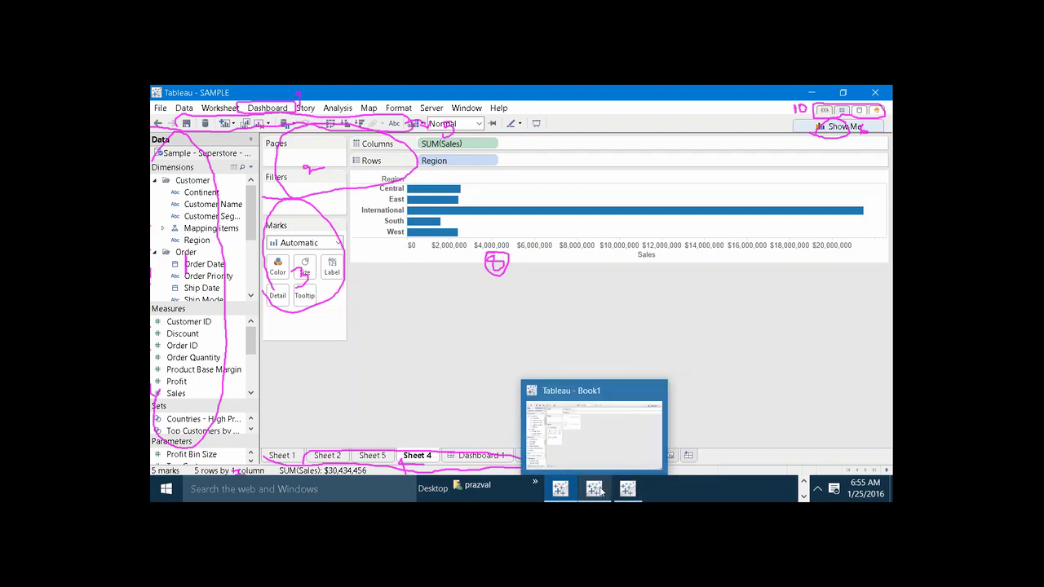
pyautogui.click(598, 490)
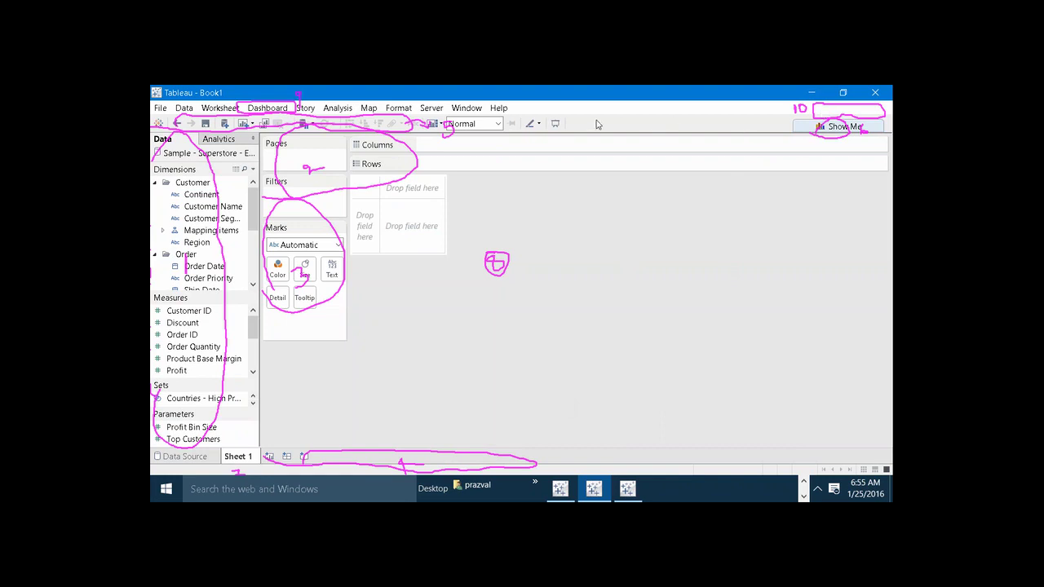
pyautogui.hotkey('ctrl', '2')
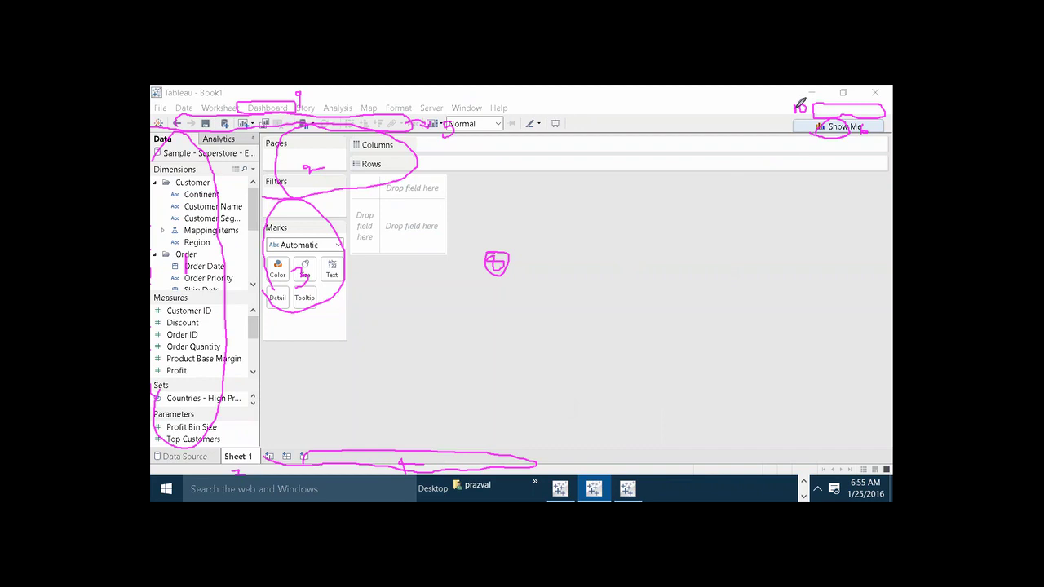
pyautogui.moveTo(801, 104)
pyautogui.mouseDown()
pyautogui.moveTo(820, 99)
pyautogui.moveTo(804, 114)
pyautogui.moveTo(807, 96)
pyautogui.moveTo(793, 114)
pyautogui.moveTo(805, 105)
pyautogui.moveTo(796, 100)
pyautogui.mouseUp()
pyautogui.press('Escape')
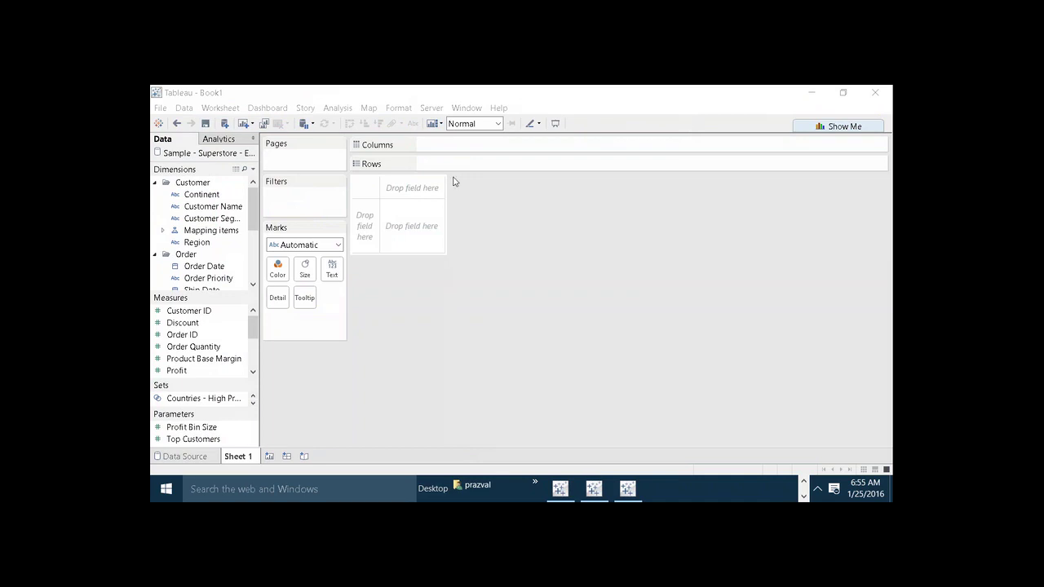
# - Toggle between the start page and the worksheet in Book1, and show its data source page
pyautogui.click(159, 124)
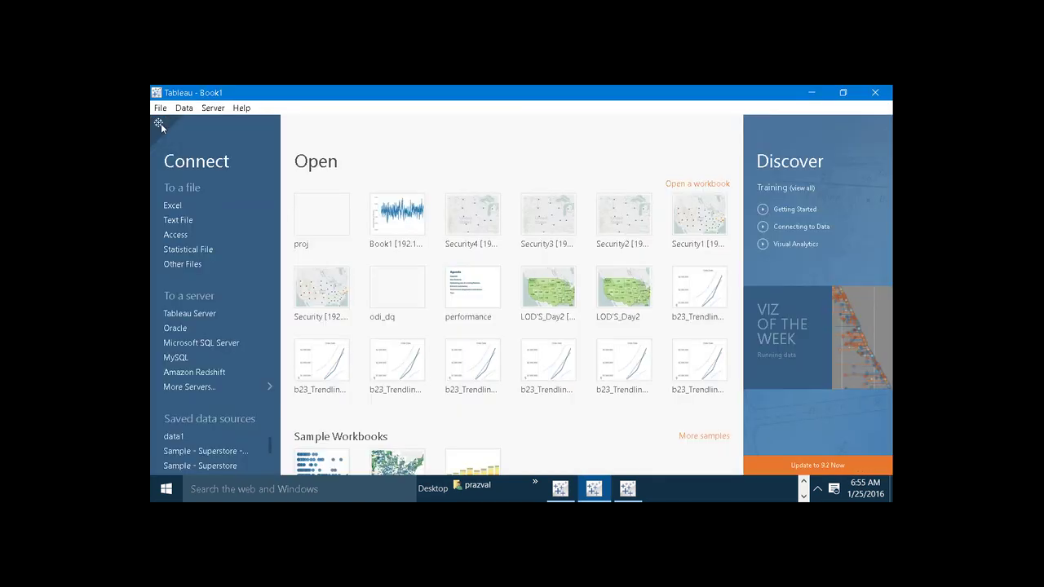
pyautogui.click(161, 123)
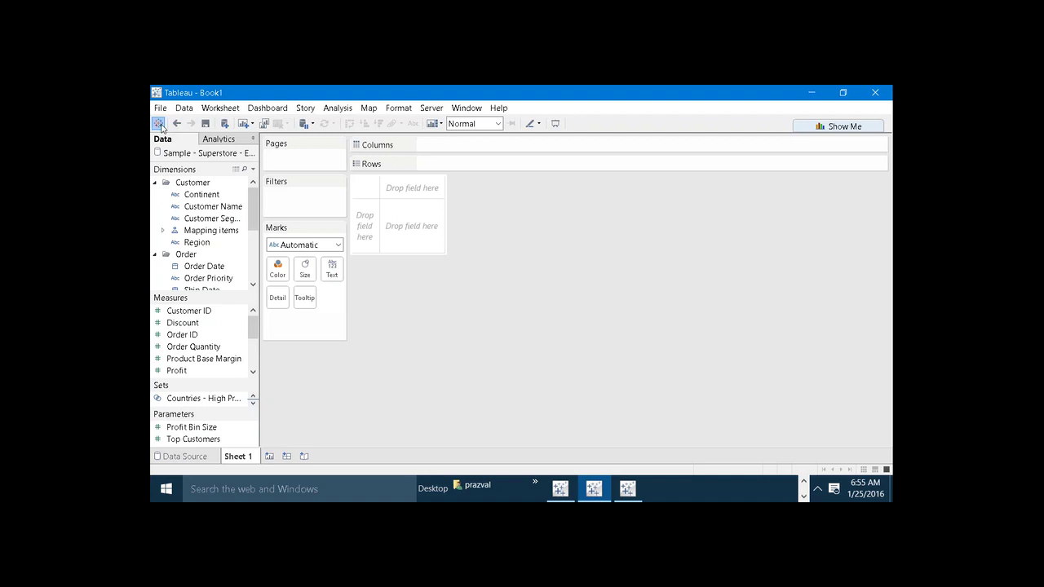
pyautogui.click(160, 123)
pyautogui.click(160, 123)
pyautogui.click(161, 123)
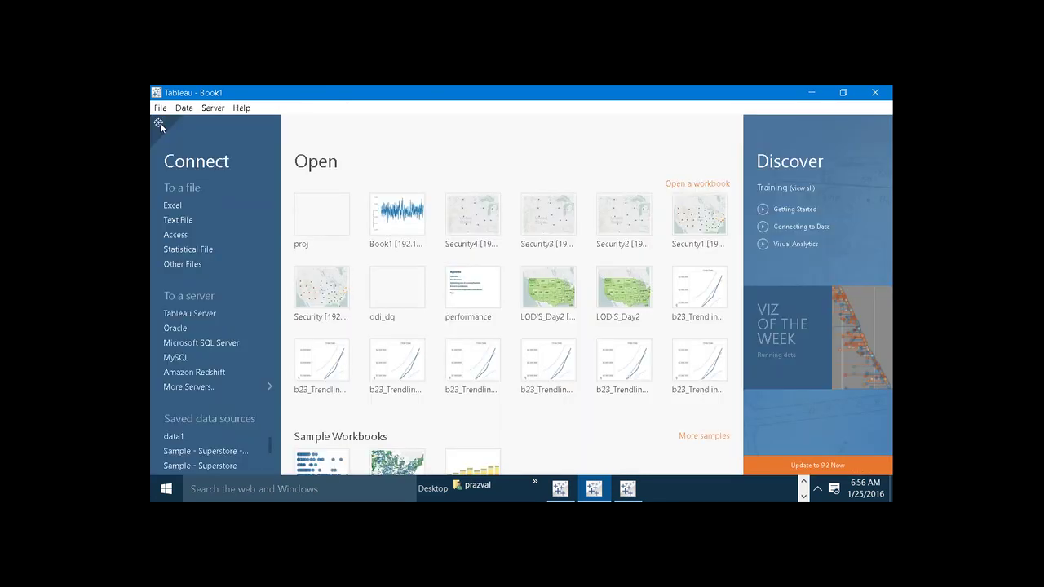
pyautogui.click(160, 124)
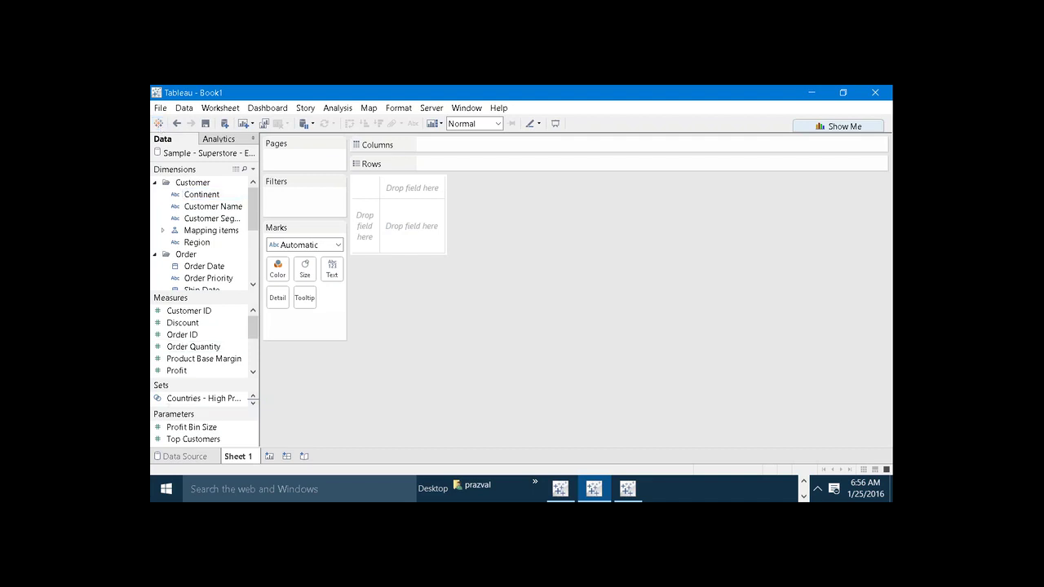
pyautogui.click(196, 455)
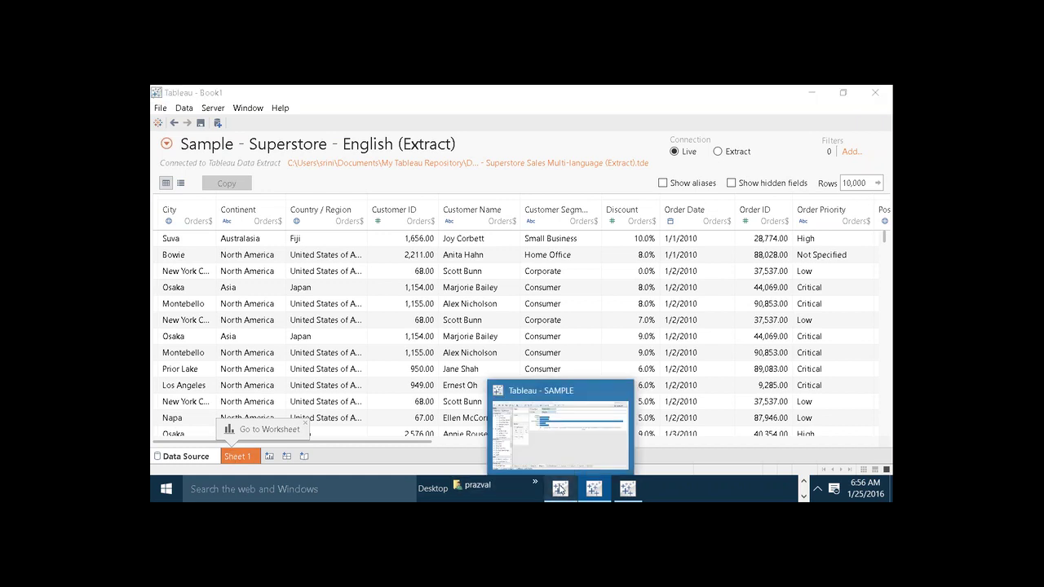
# - Switch back to the SAMPLE workbook window and show all its sheets as thumbnails
pyautogui.click(560, 489)
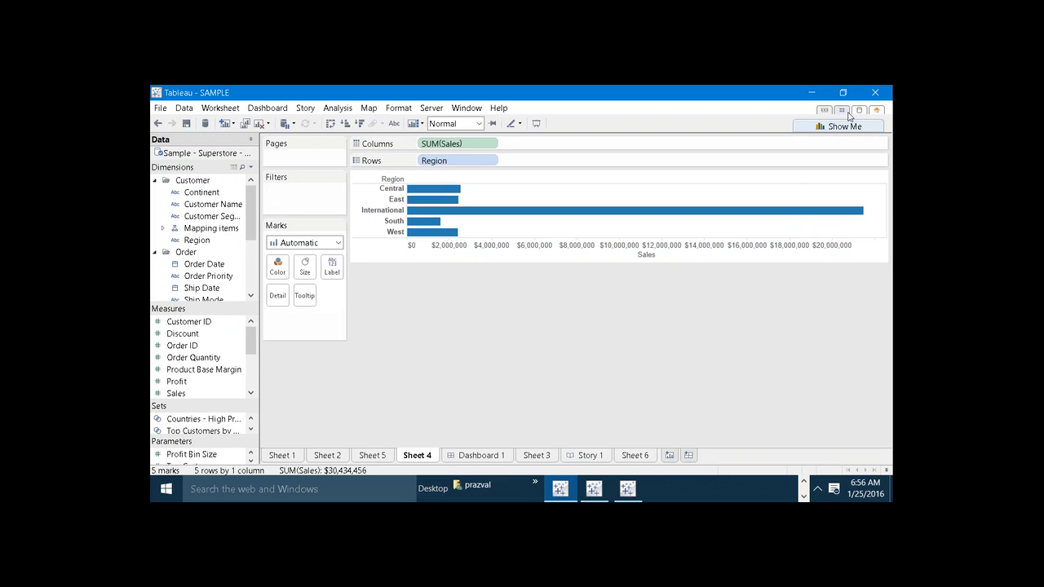
pyautogui.click(847, 115)
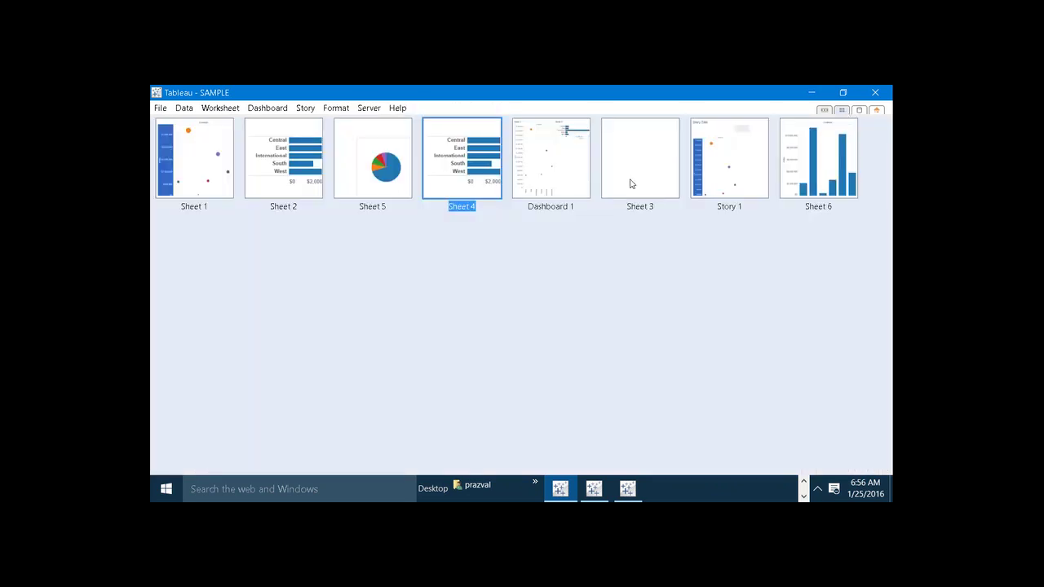
# - In the Book1 workbook, add a new worksheet with Customer Segment on the rows shelf and Profit on the columns shelf
pyautogui.click(594, 488)
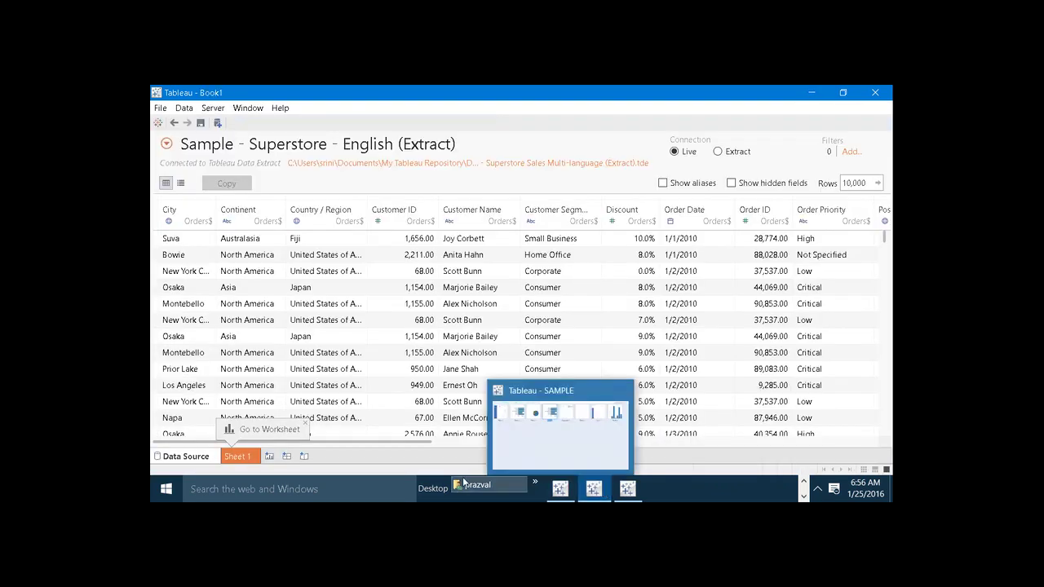
pyautogui.click(250, 459)
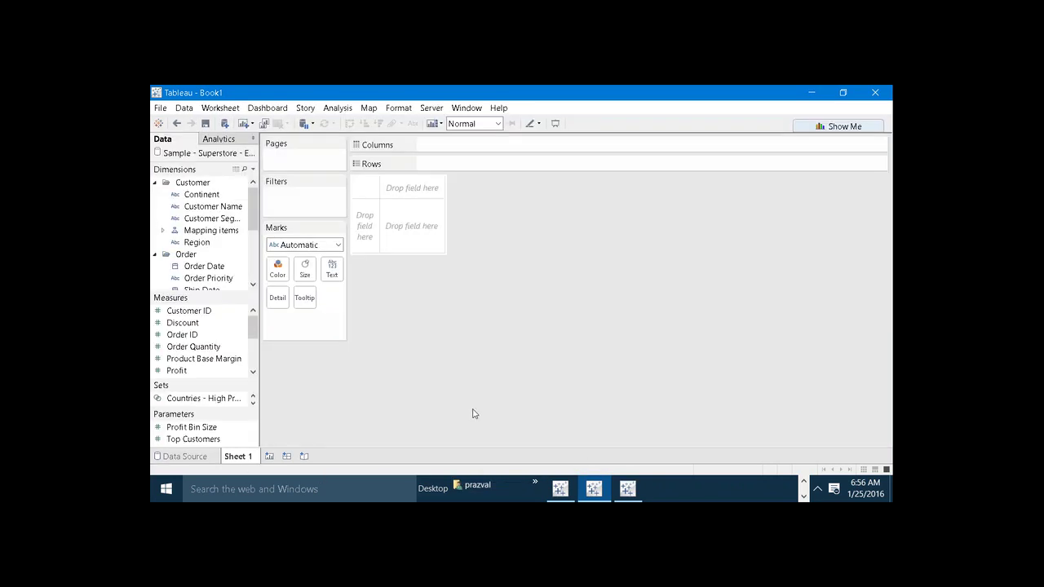
pyautogui.click(270, 456)
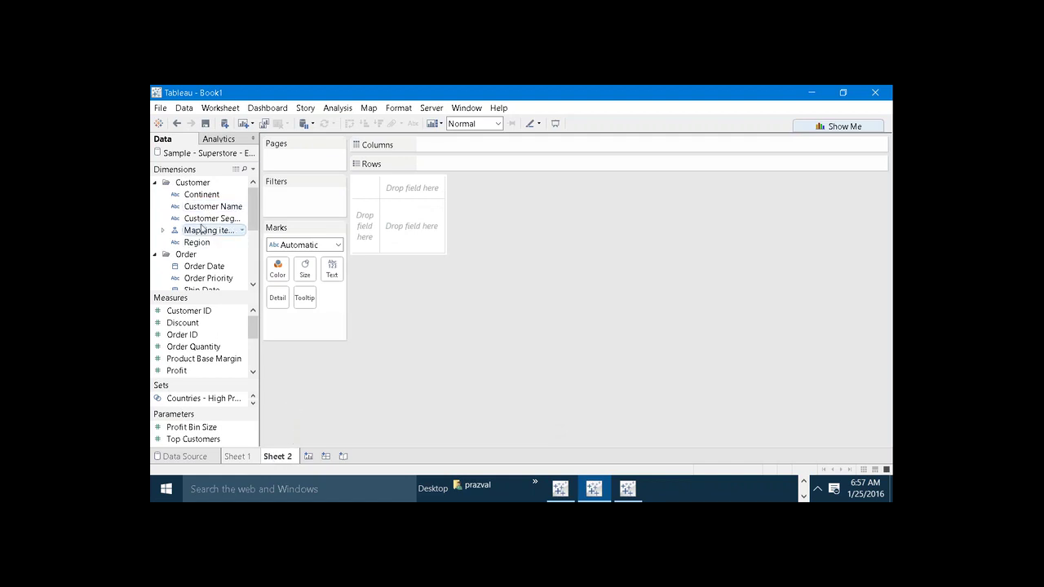
pyautogui.moveTo(206, 222); pyautogui.dragTo(475, 161)
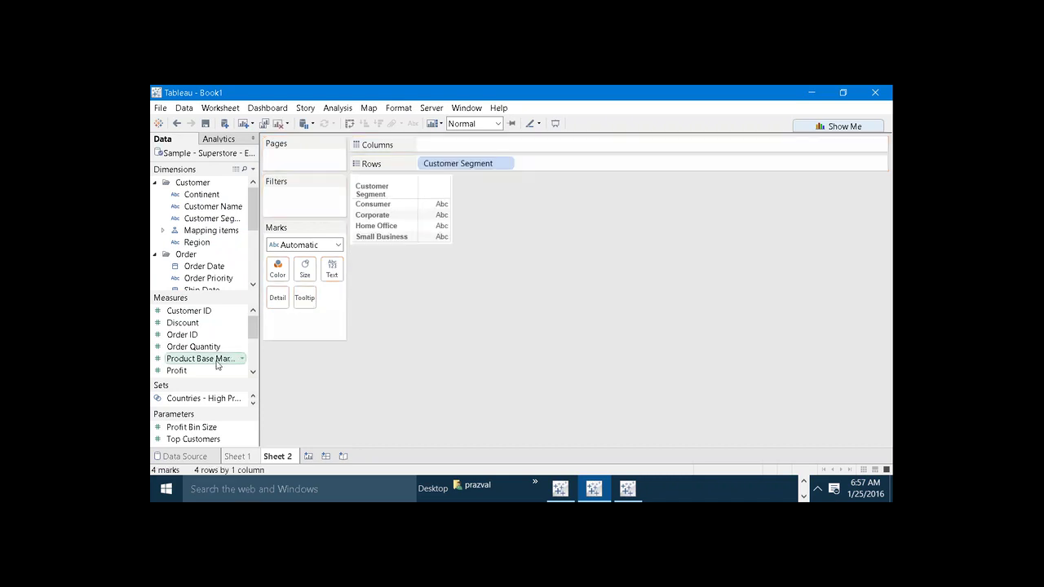
pyautogui.moveTo(207, 371); pyautogui.dragTo(499, 142)
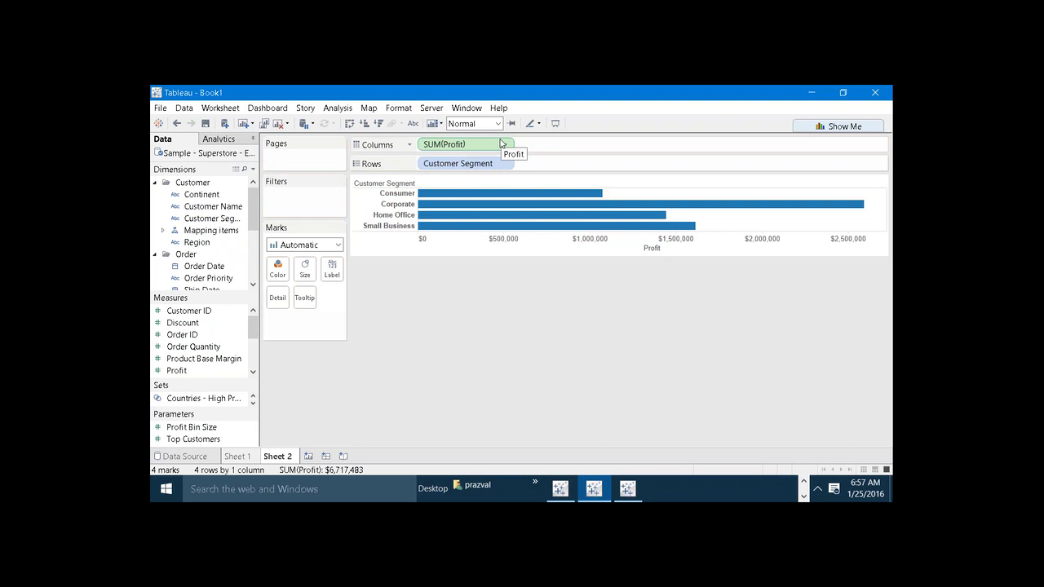
# - Show the Book1 sheets as a filmstrip, return to tabs, and display all sheets as thumbnails in the sheet sorter
pyautogui.click(875, 471)
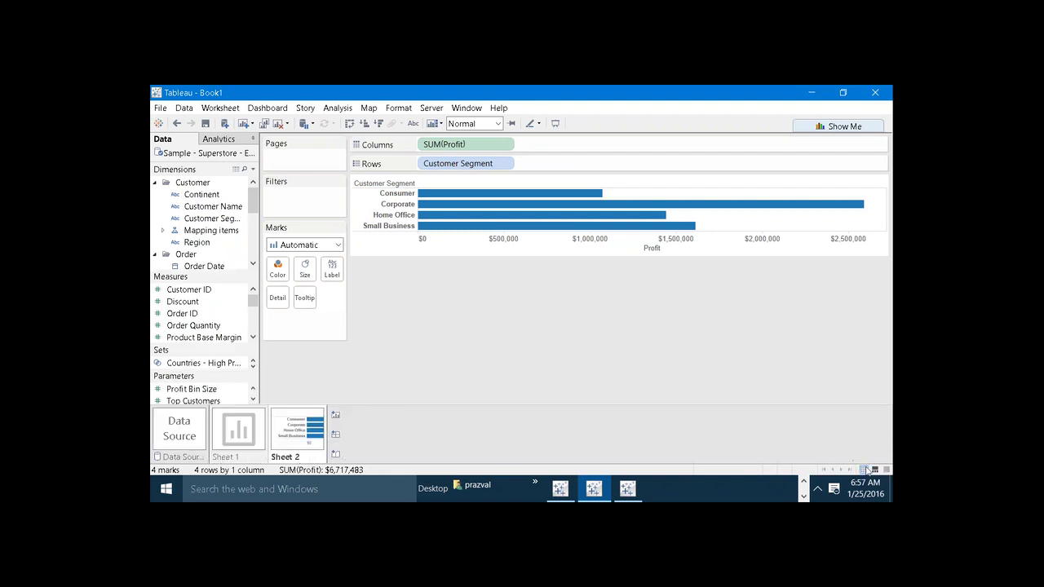
pyautogui.click(886, 471)
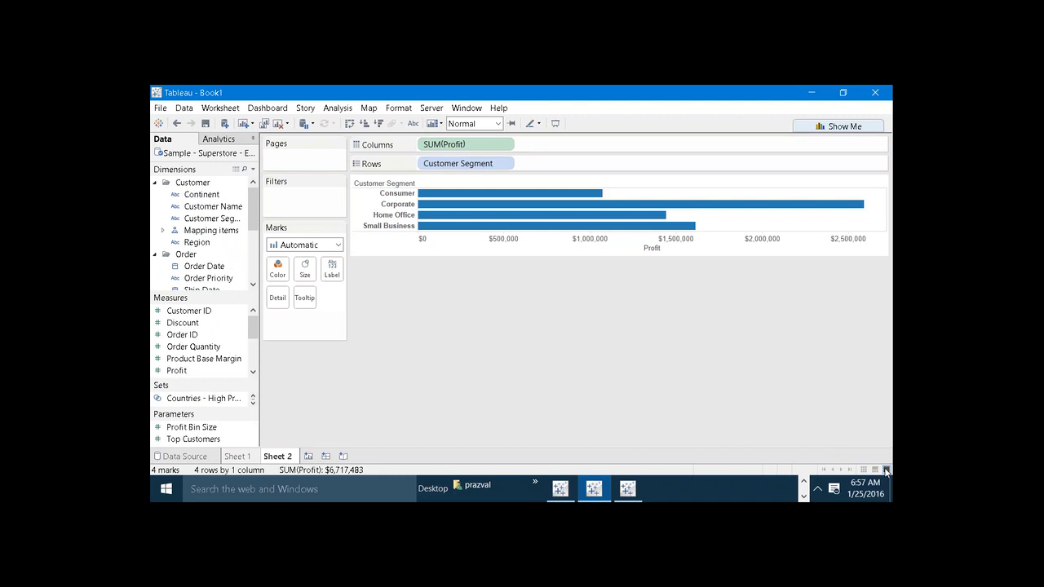
pyautogui.click(863, 471)
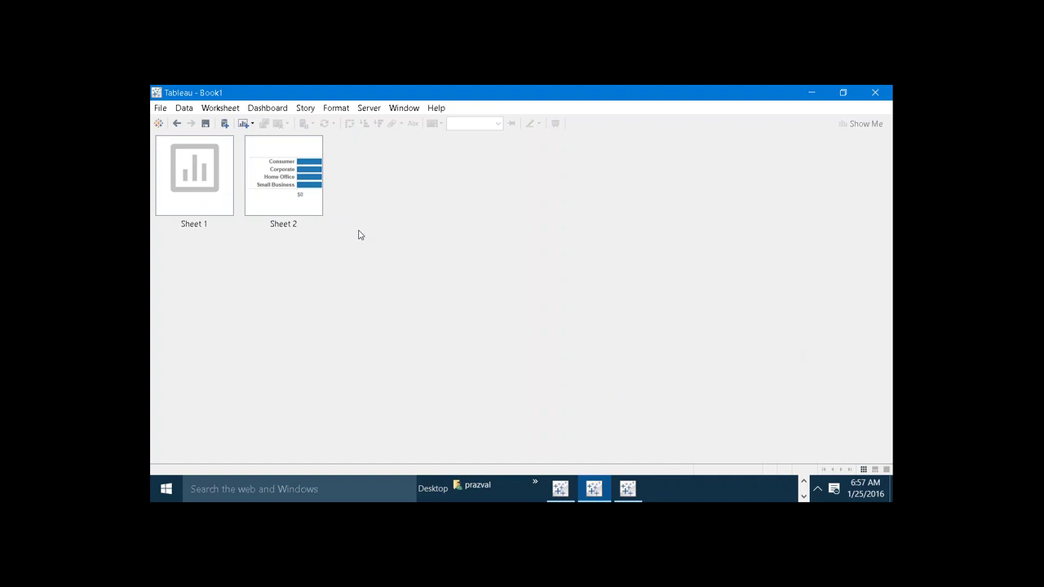
# - Switch to the SAMPLE workbook window and return from the sheet thumbnails to the Sheet 4 worksheet
pyautogui.moveTo(560, 488)
pyautogui.click(566, 400)
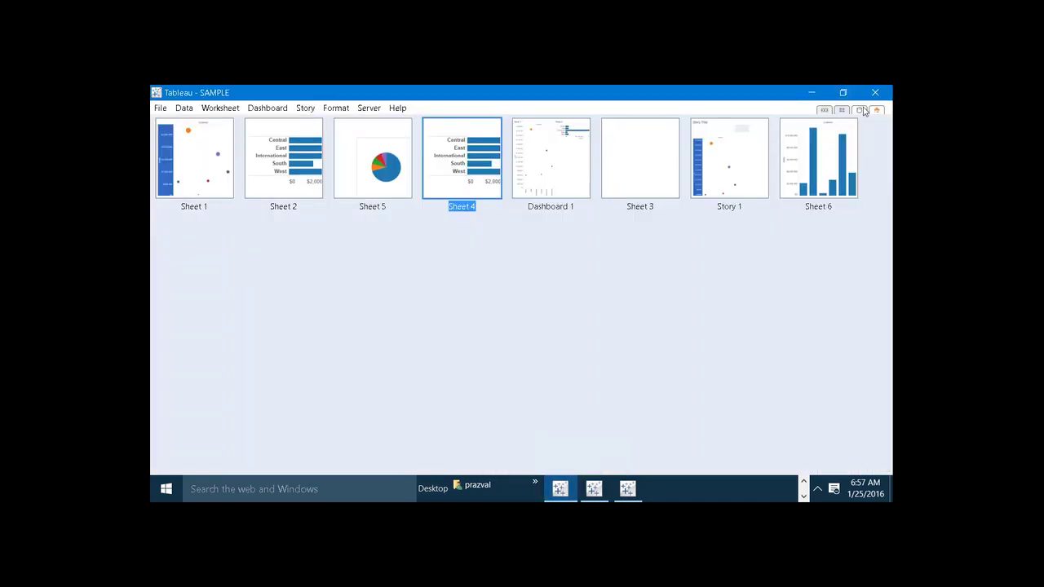
pyautogui.click(831, 112)
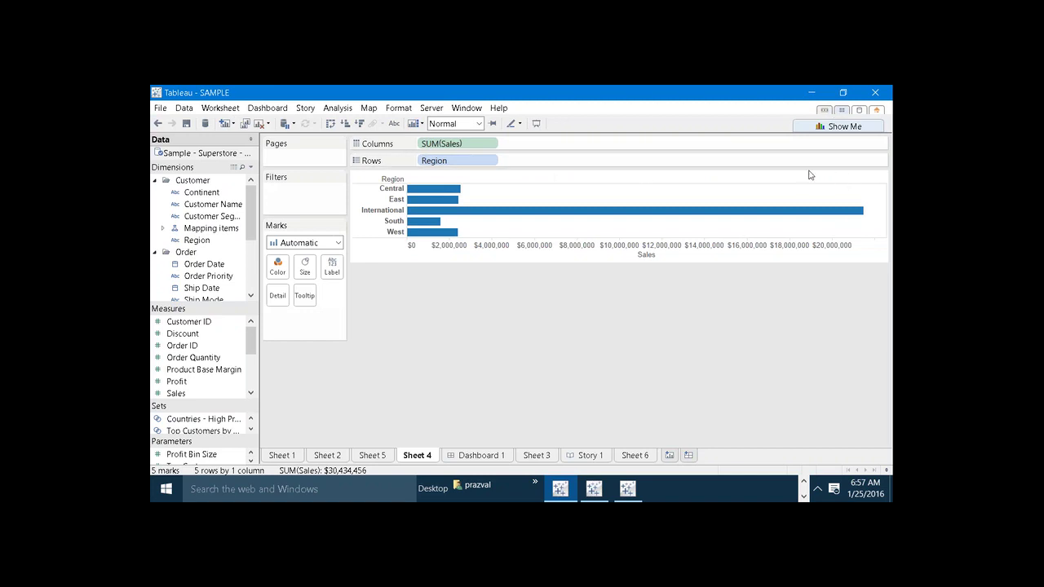
# - Switch back to the Book1 window and open Sheet 2 from the sheet thumbnails
pyautogui.click(594, 487)
pyautogui.click(265, 187)
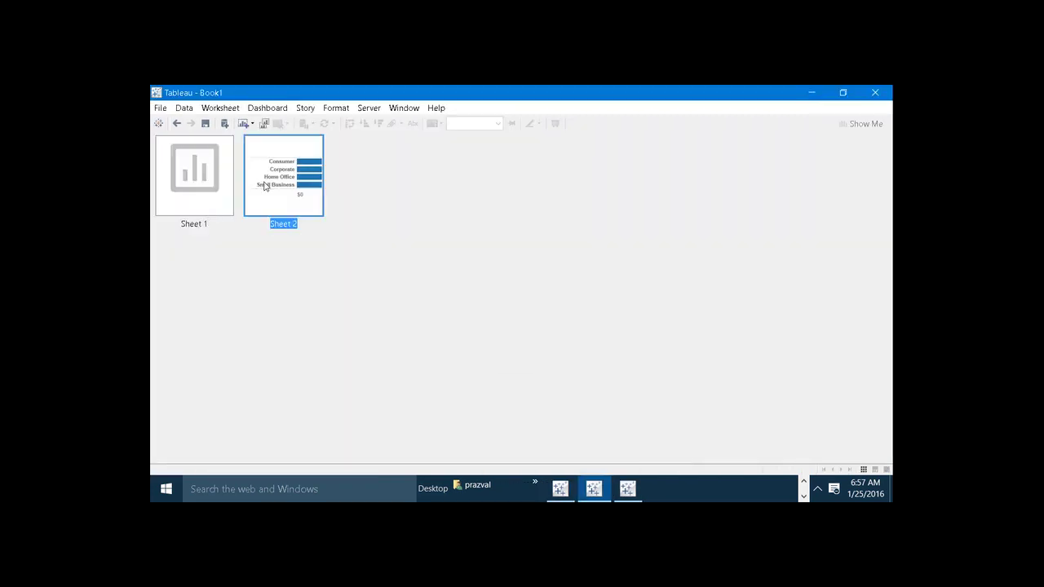
pyautogui.doubleClick(264, 186)
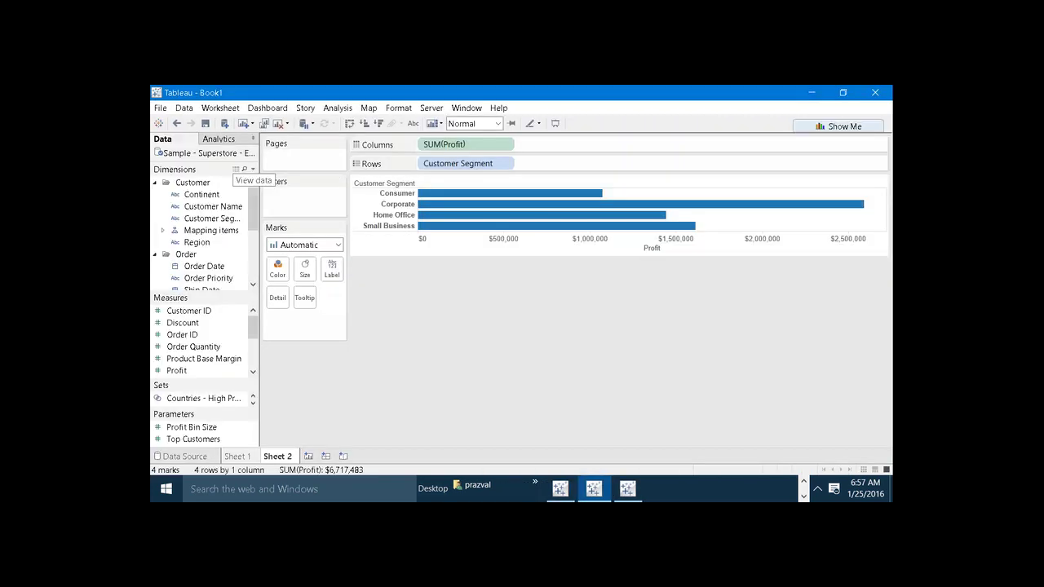
# - Show the Analytics pane for Sheet 2 and return to the Data pane
pyautogui.click(222, 142)
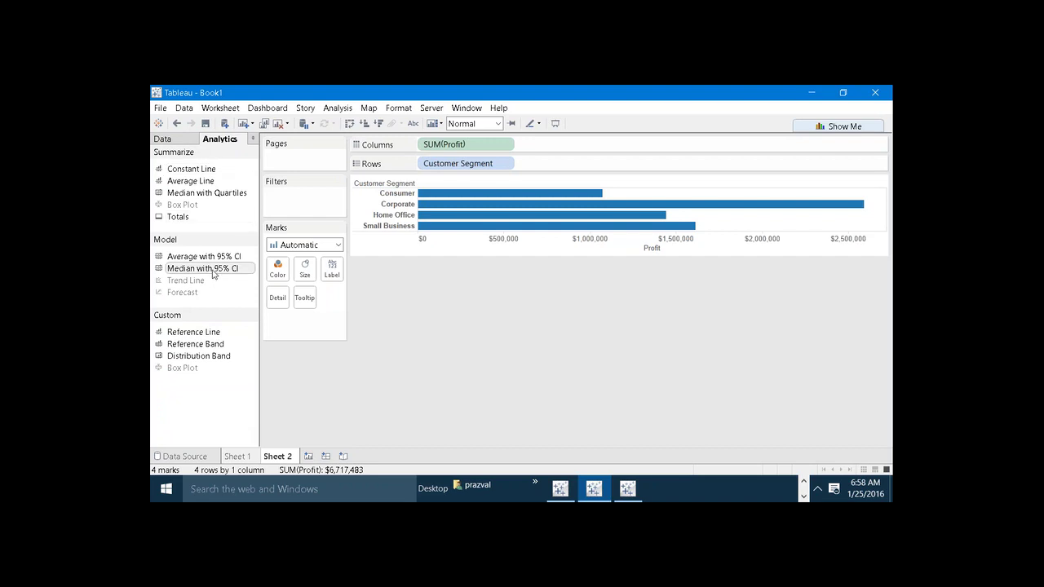
pyautogui.click(166, 140)
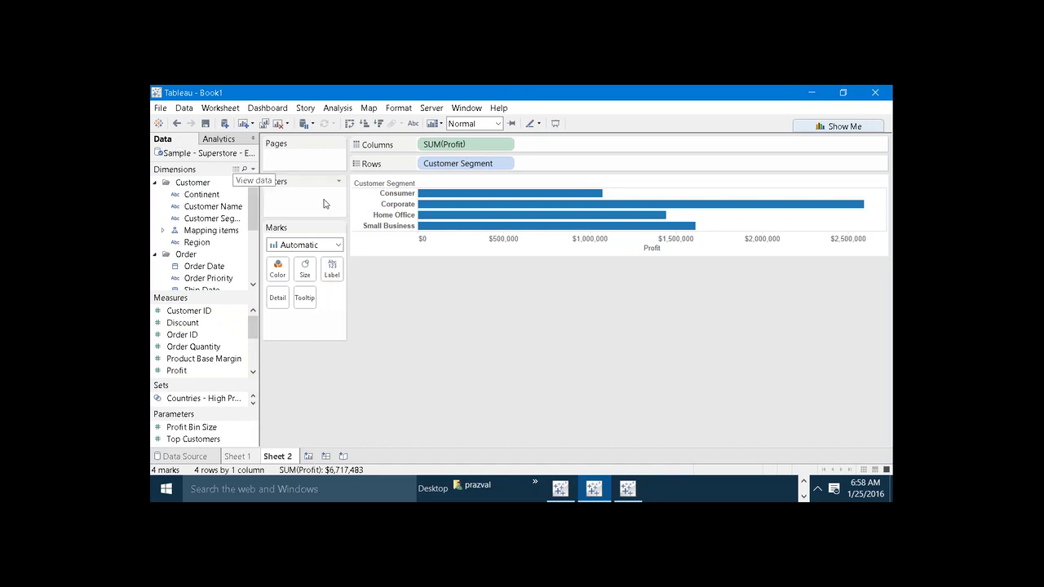
# - Switch to the Notepad window containing the list of Tableau workspace components
pyautogui.click(804, 480)
pyautogui.moveTo(783, 487)
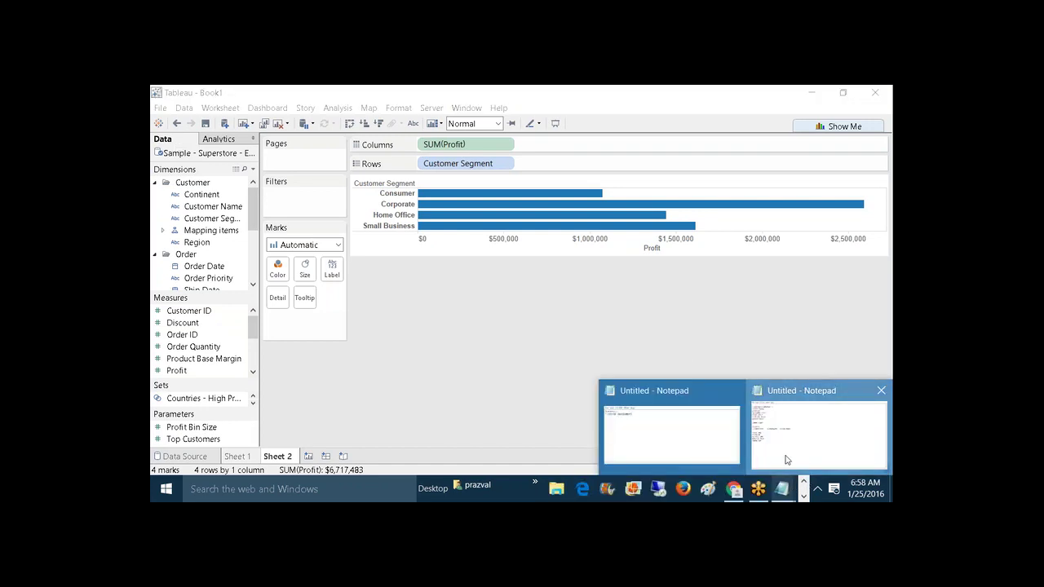
pyautogui.click(787, 460)
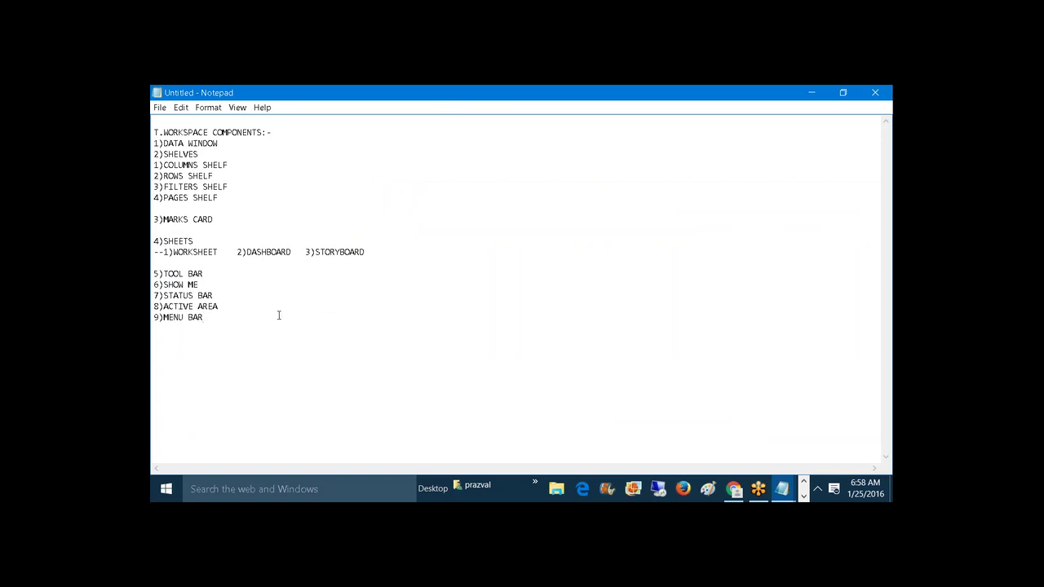